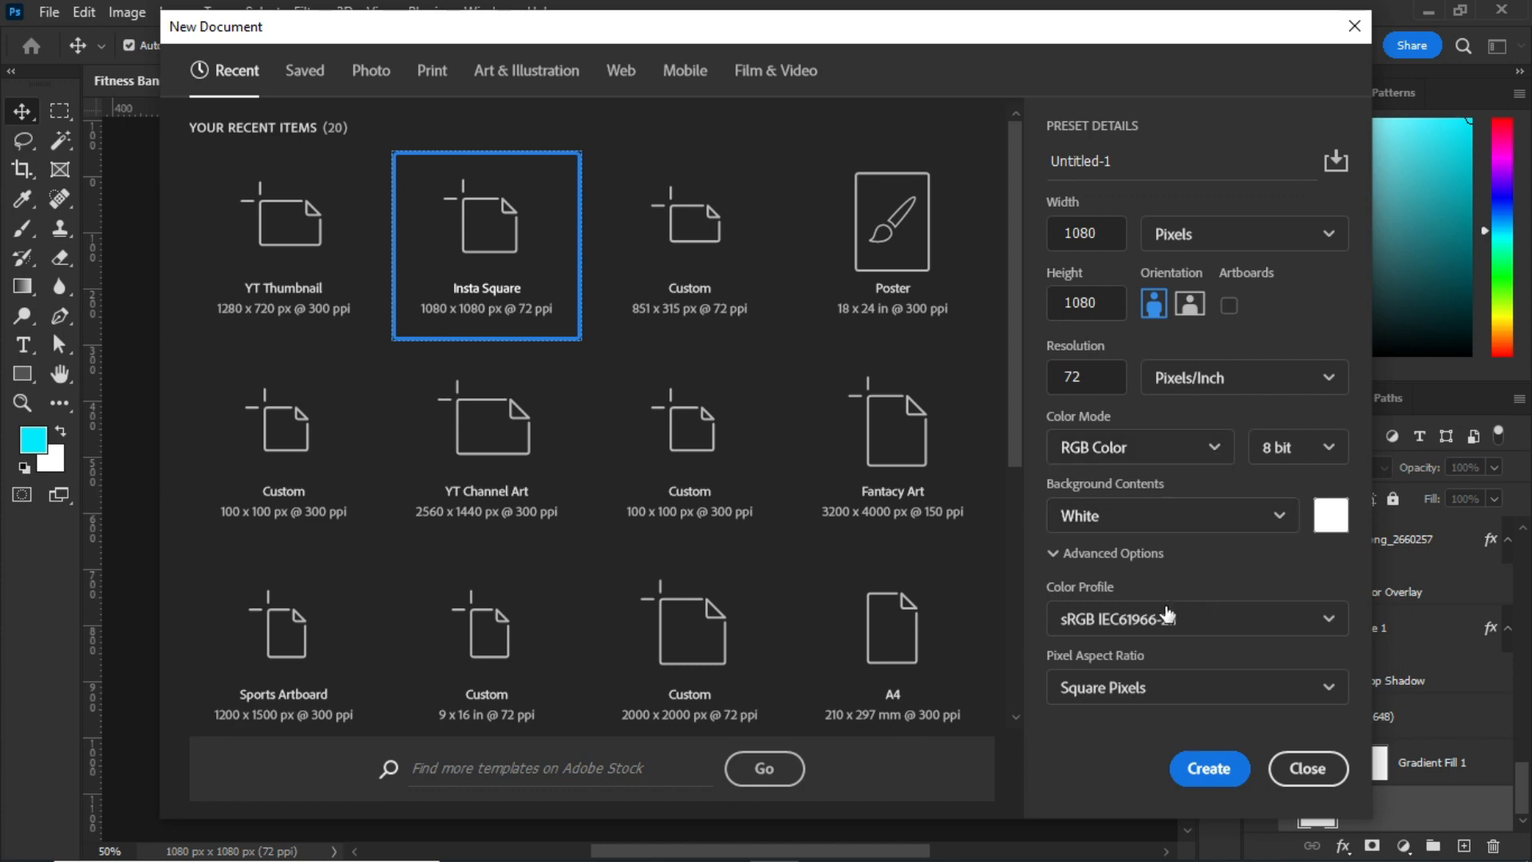
pyautogui.click(1199, 777)
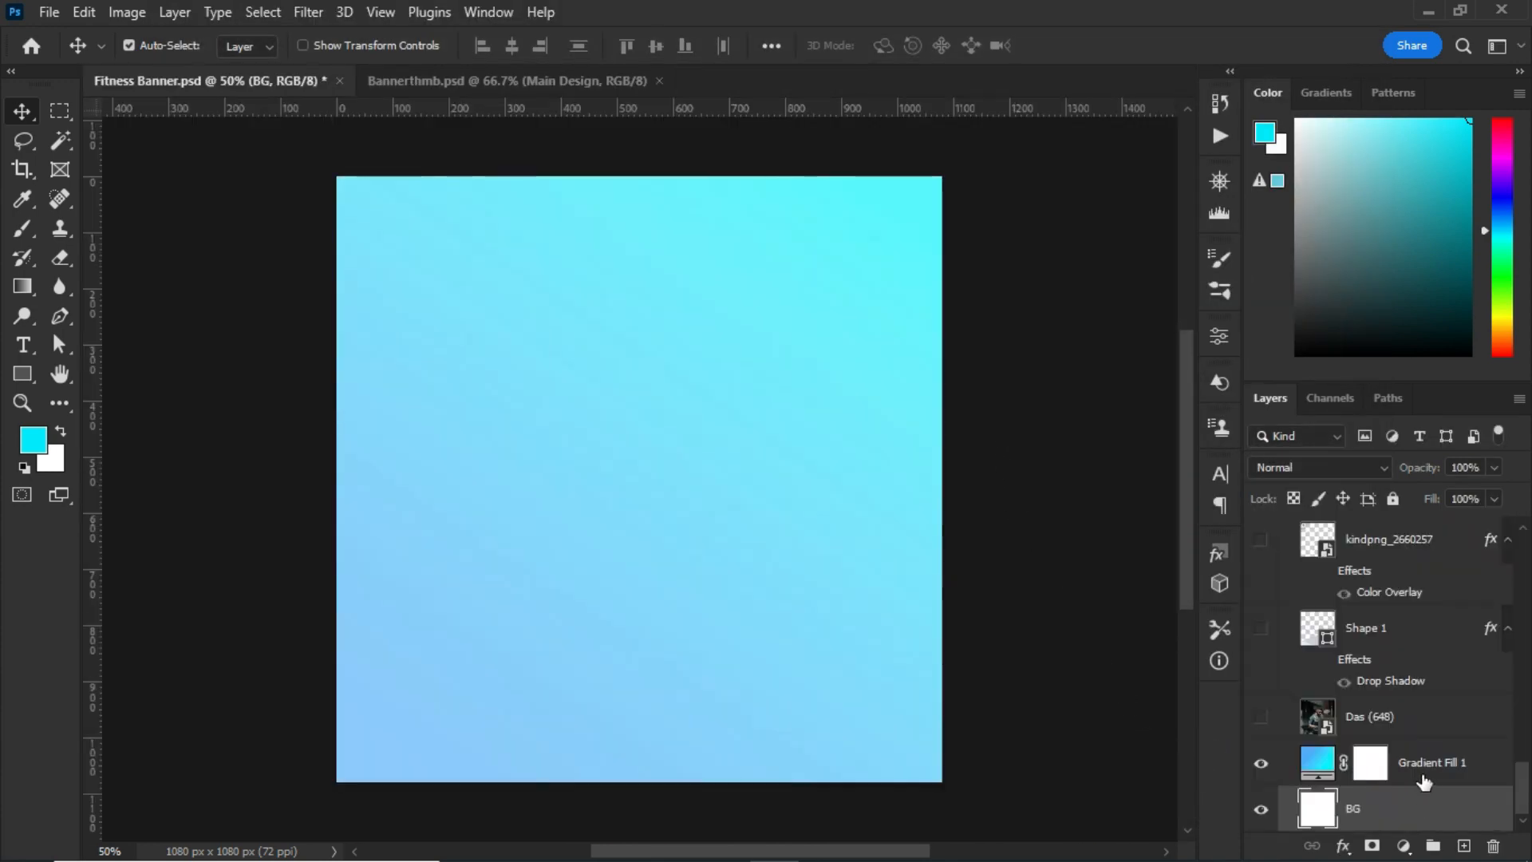
pyautogui.click(1403, 846)
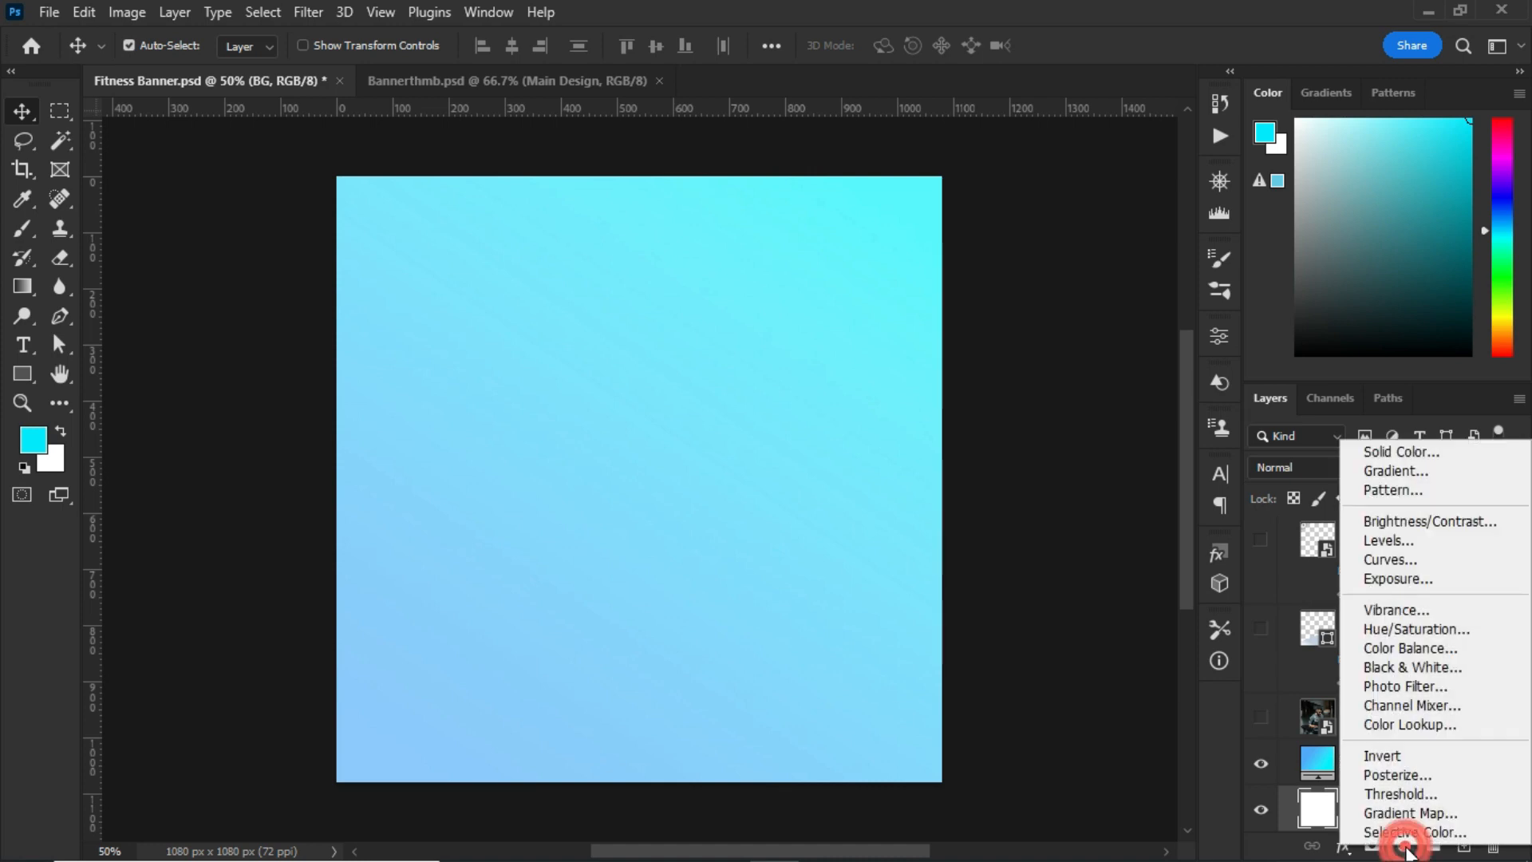
pyautogui.click(1397, 472)
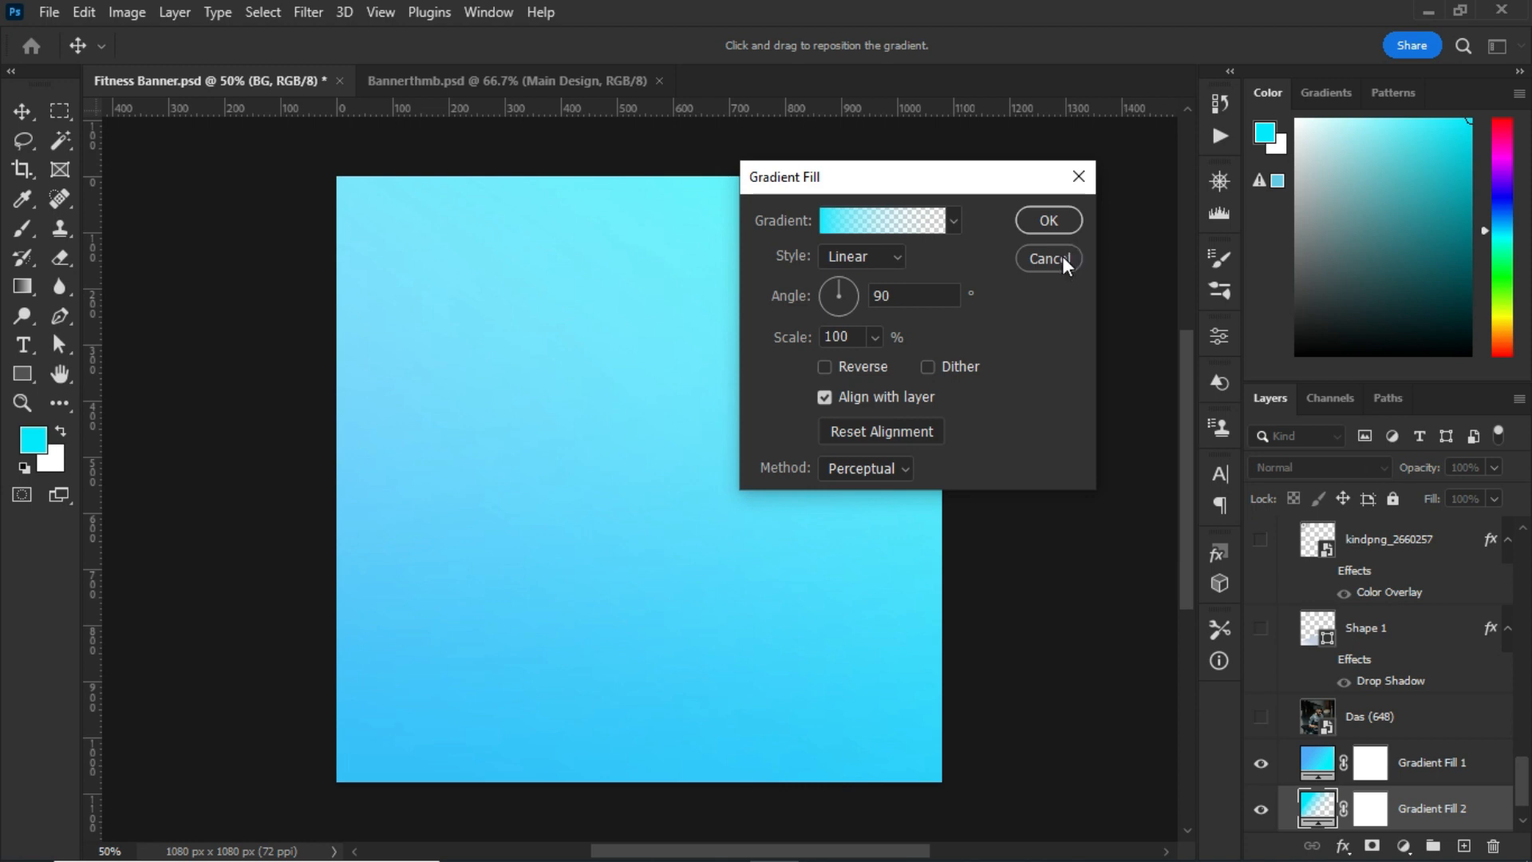
pyautogui.click(1049, 258)
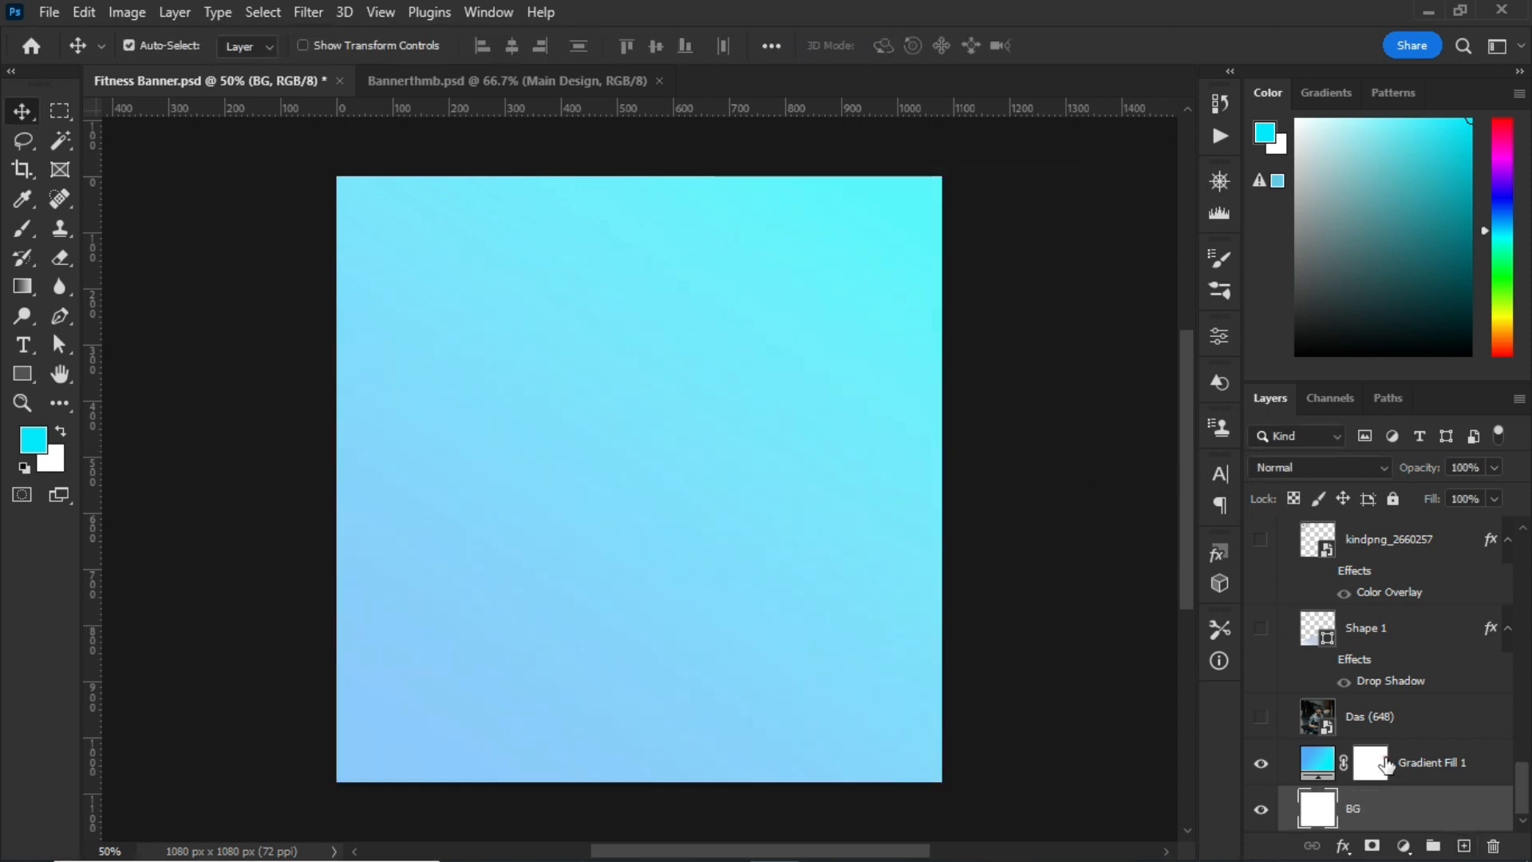
# Show the Das (648) gym photo layer above the gradient fill.
pyautogui.click(1386, 764)
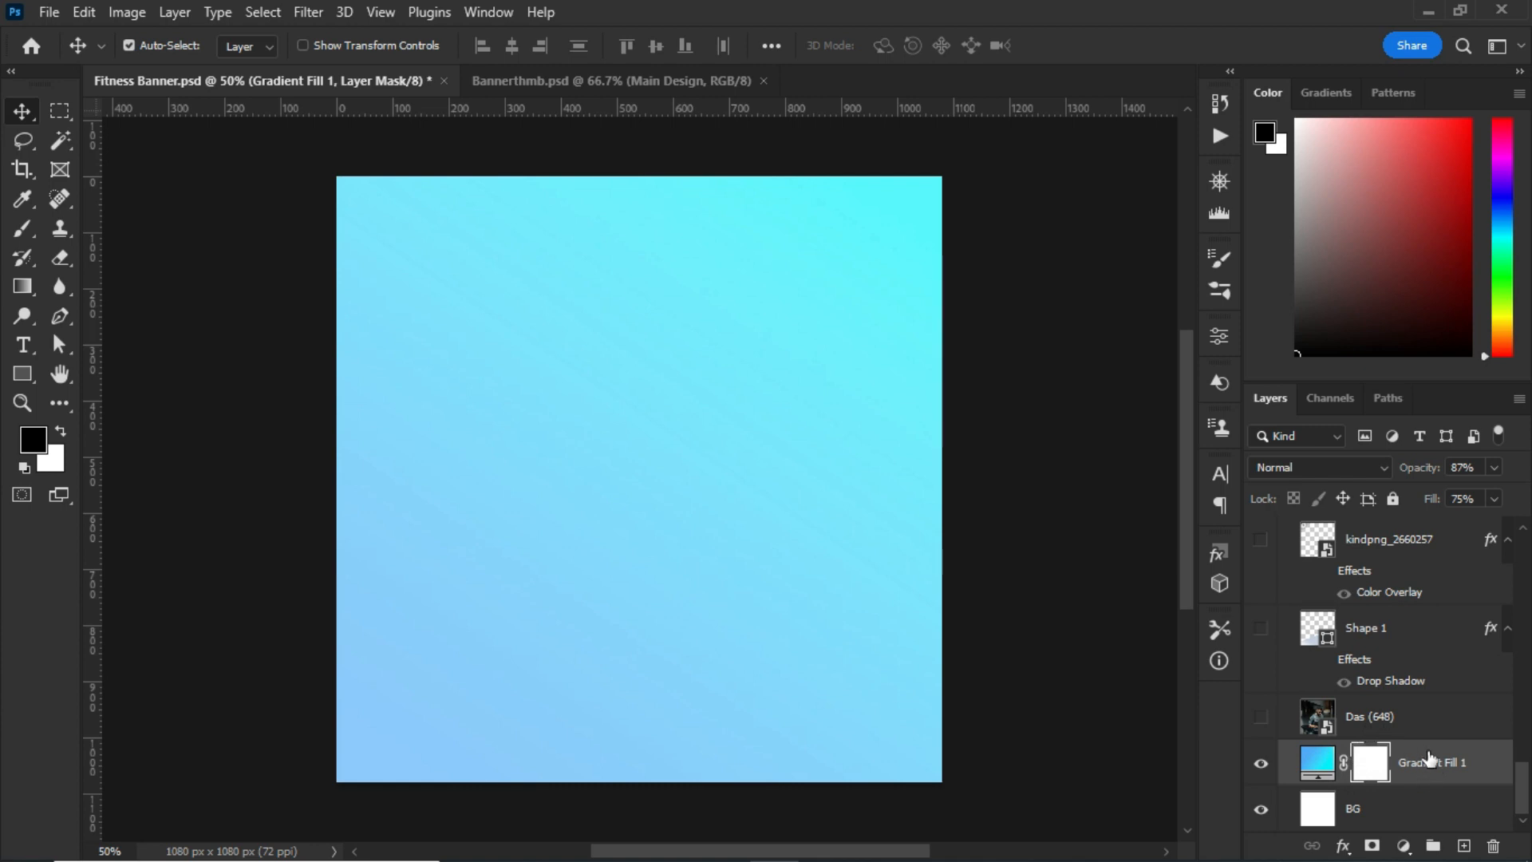
pyautogui.click(1402, 721)
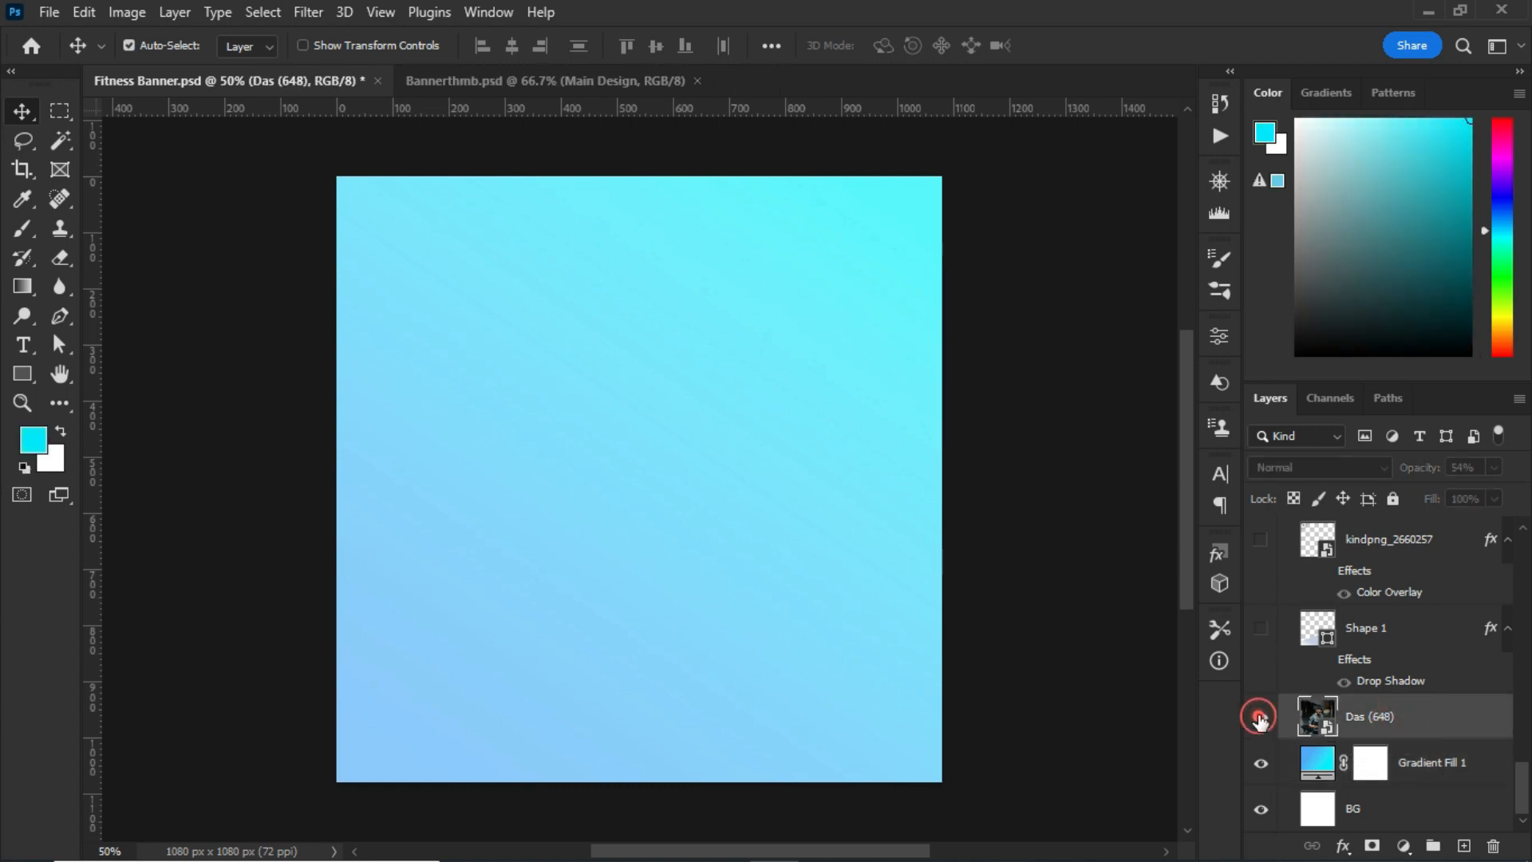
pyautogui.click(1260, 717)
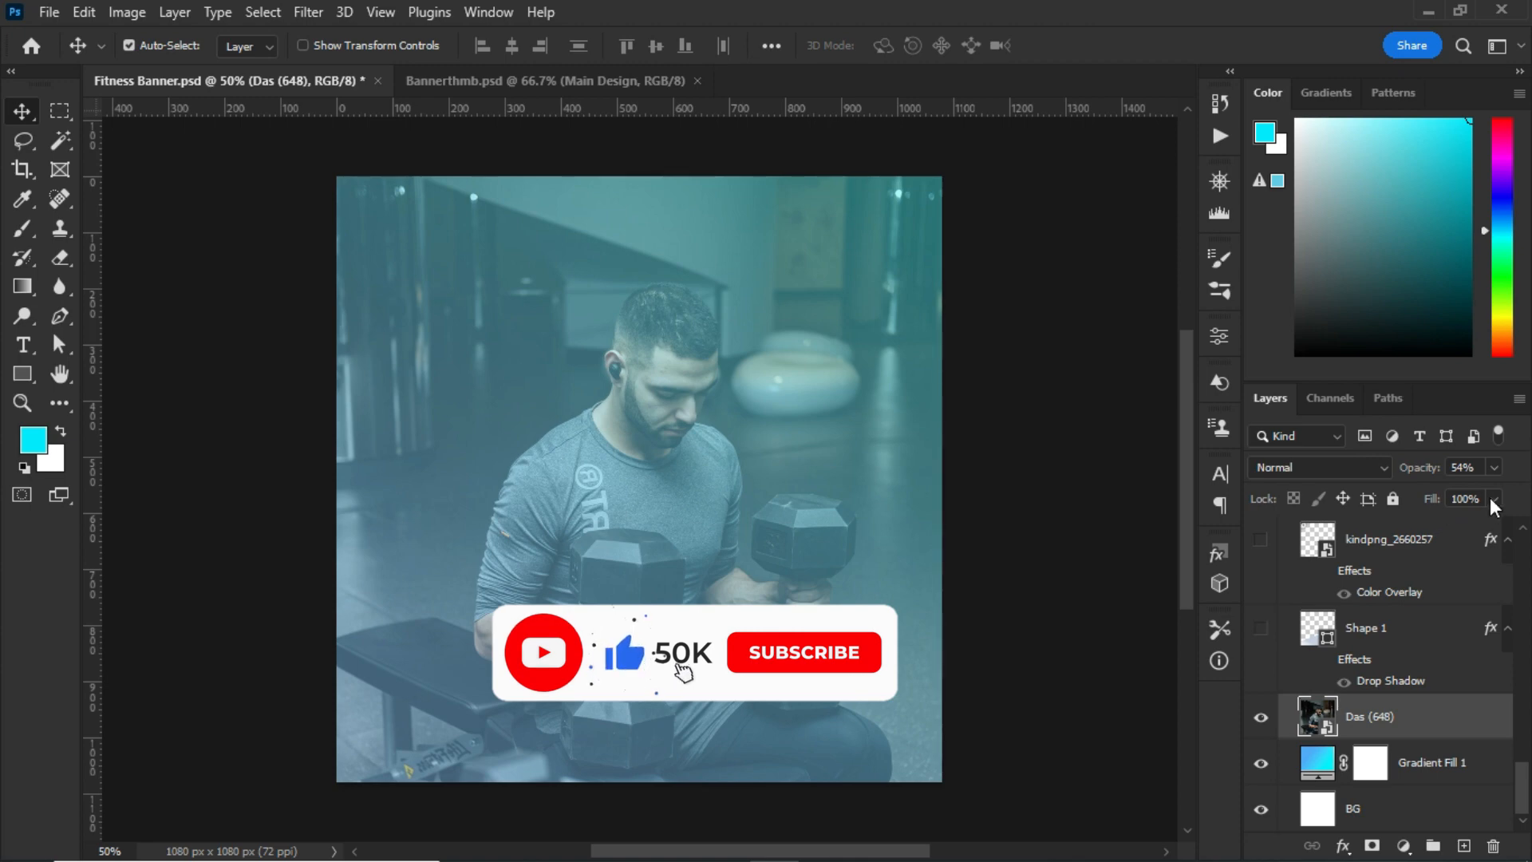
# Invert the white BG layer to black.
pyautogui.click(1419, 765)
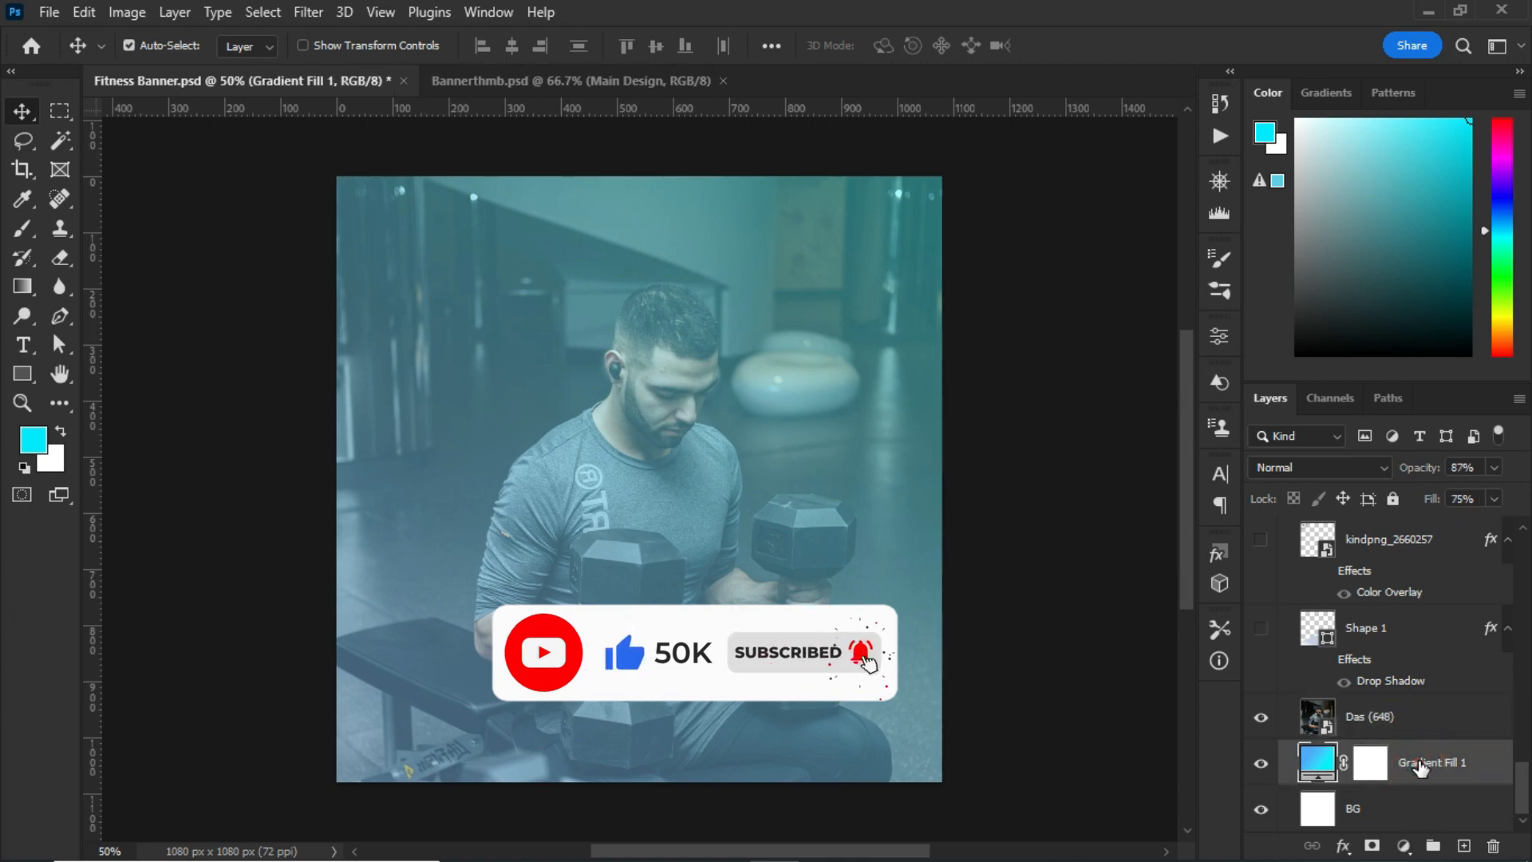
pyautogui.click(1308, 816)
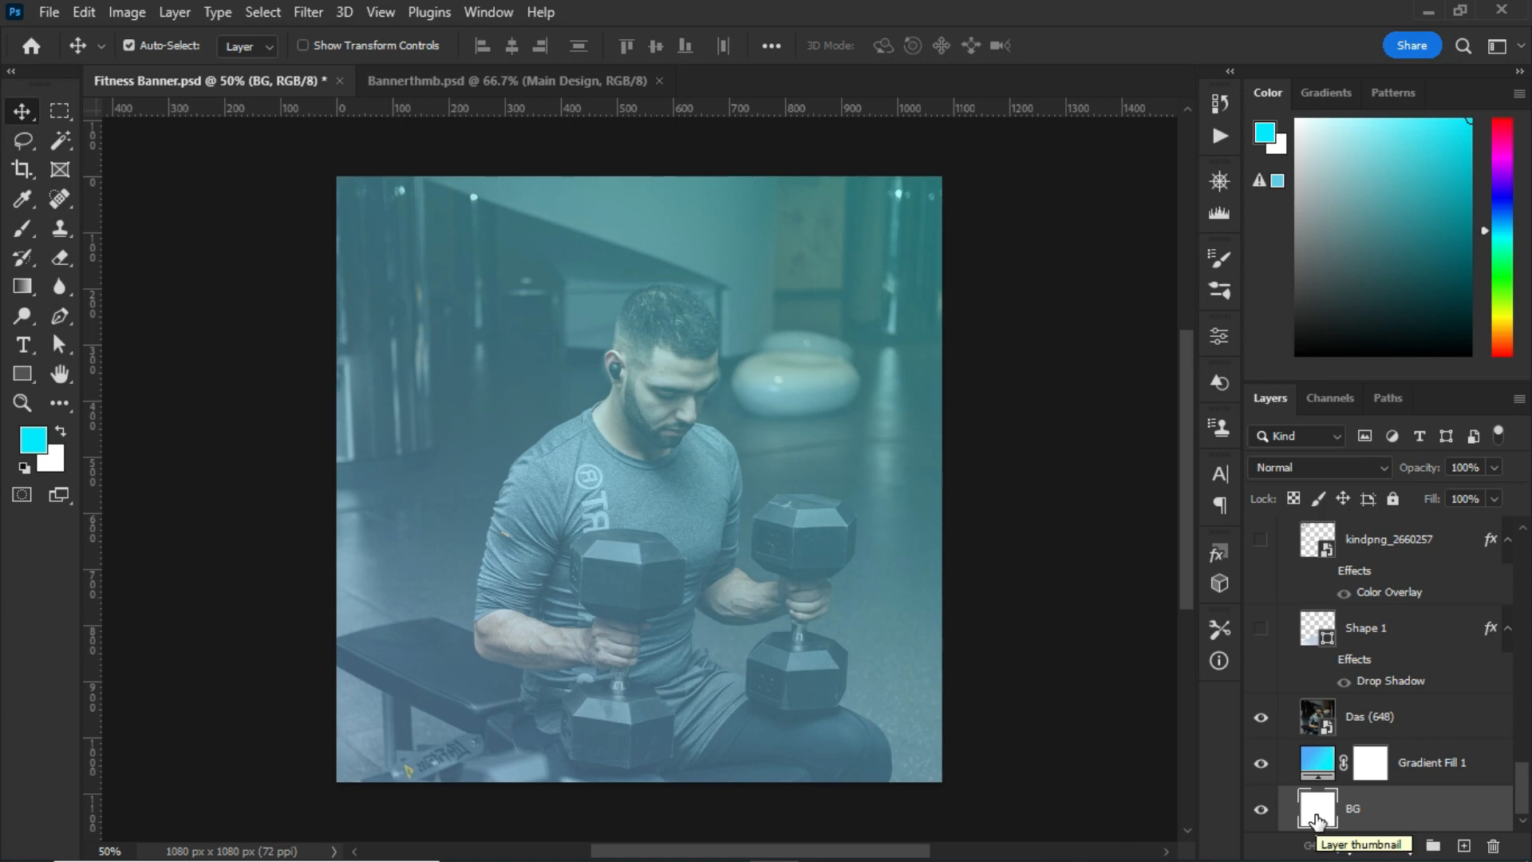
pyautogui.hotkey('ctrl', 'i')
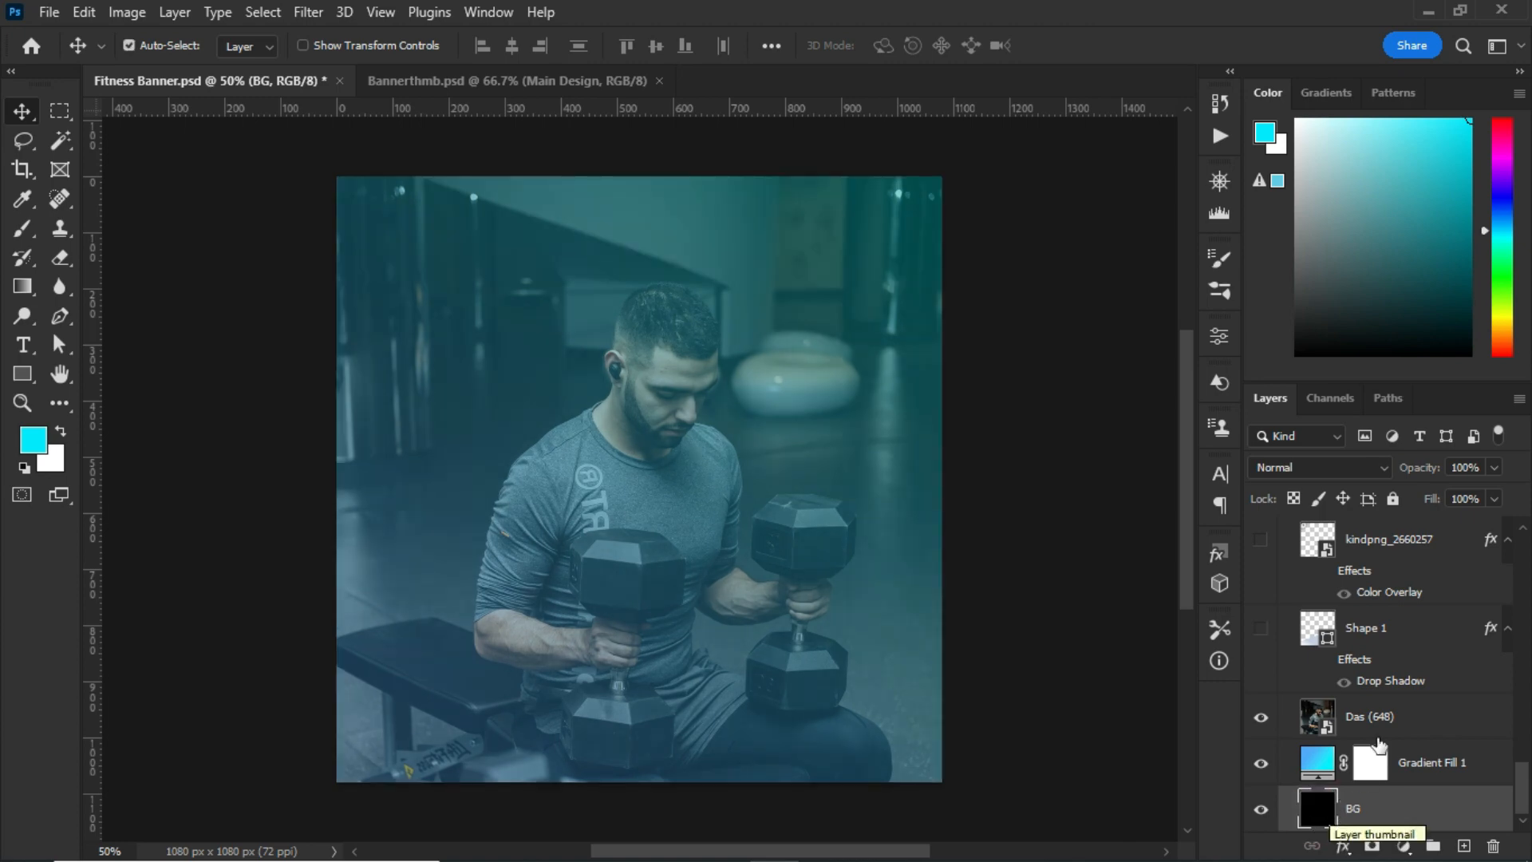
# Show the Shape 1 layer with the curved light shape across the lower part of the banner.
pyautogui.click(1434, 752)
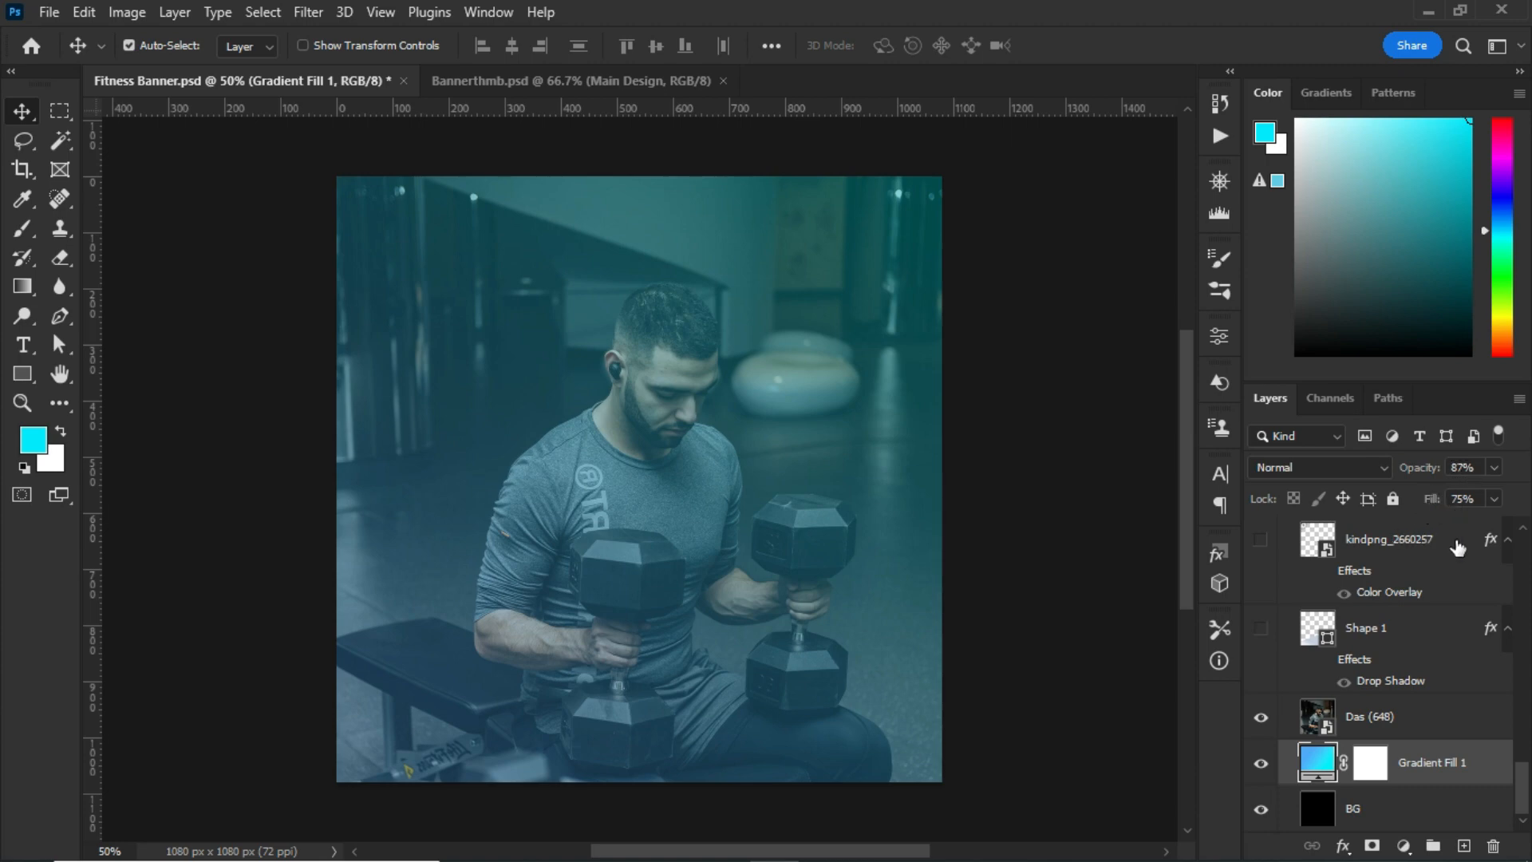
pyautogui.scroll(1, 1436, 738)
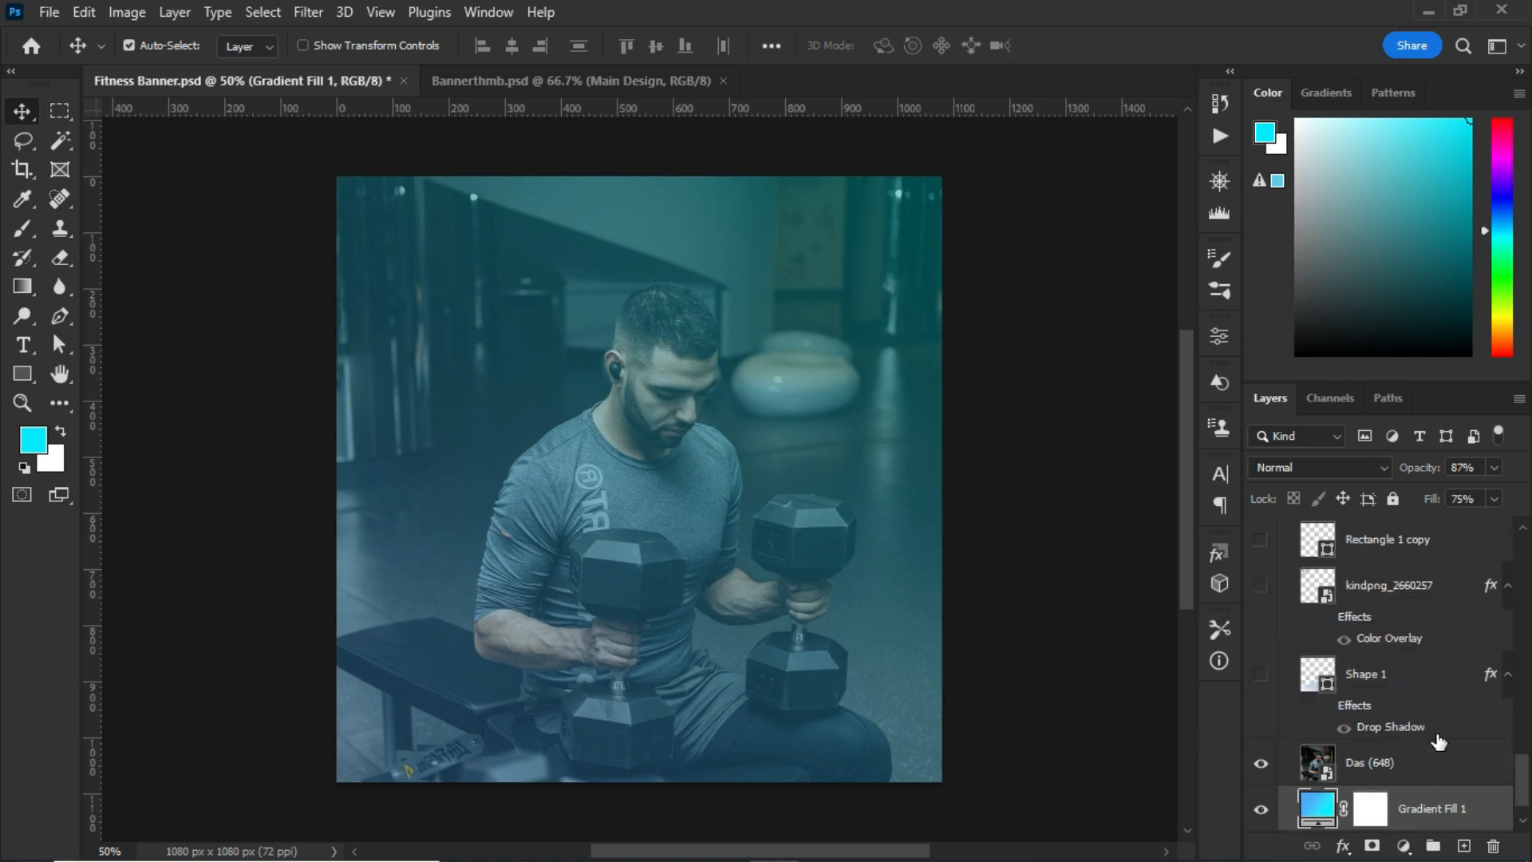
pyautogui.click(1388, 680)
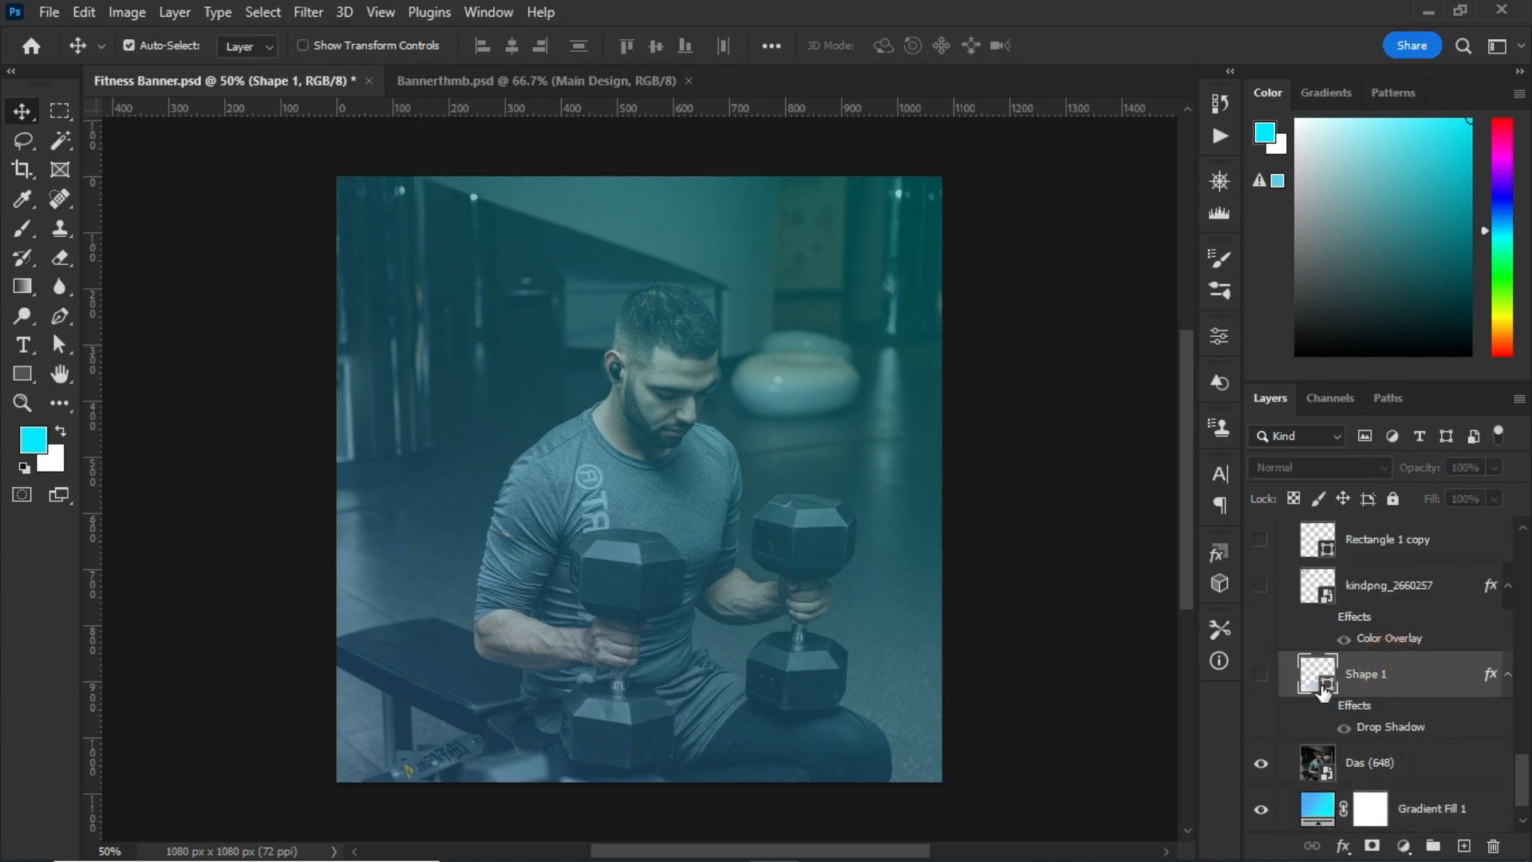
pyautogui.click(1261, 675)
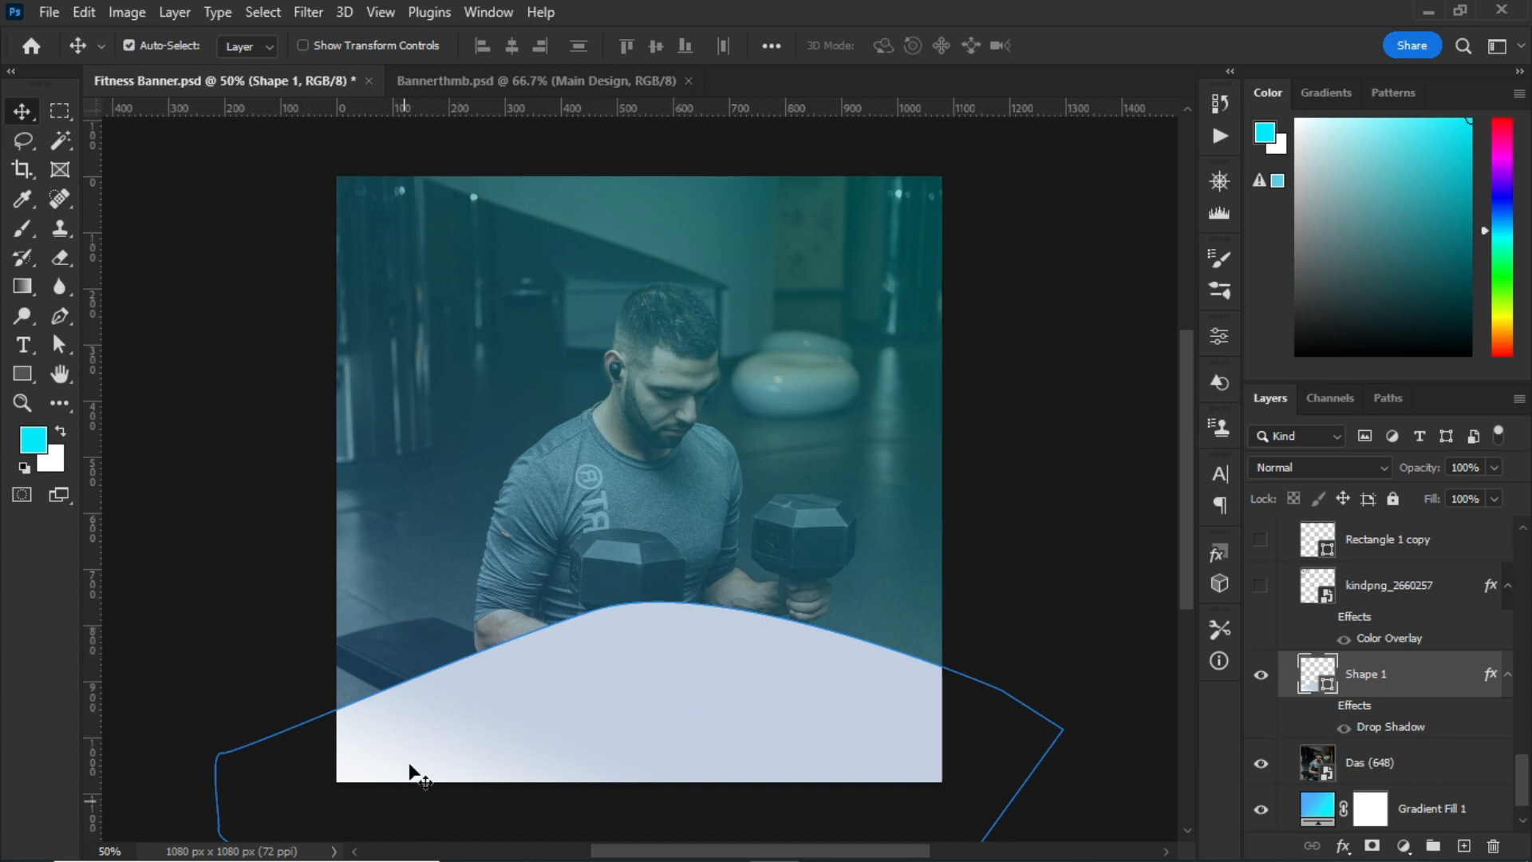
pyautogui.click(60, 317)
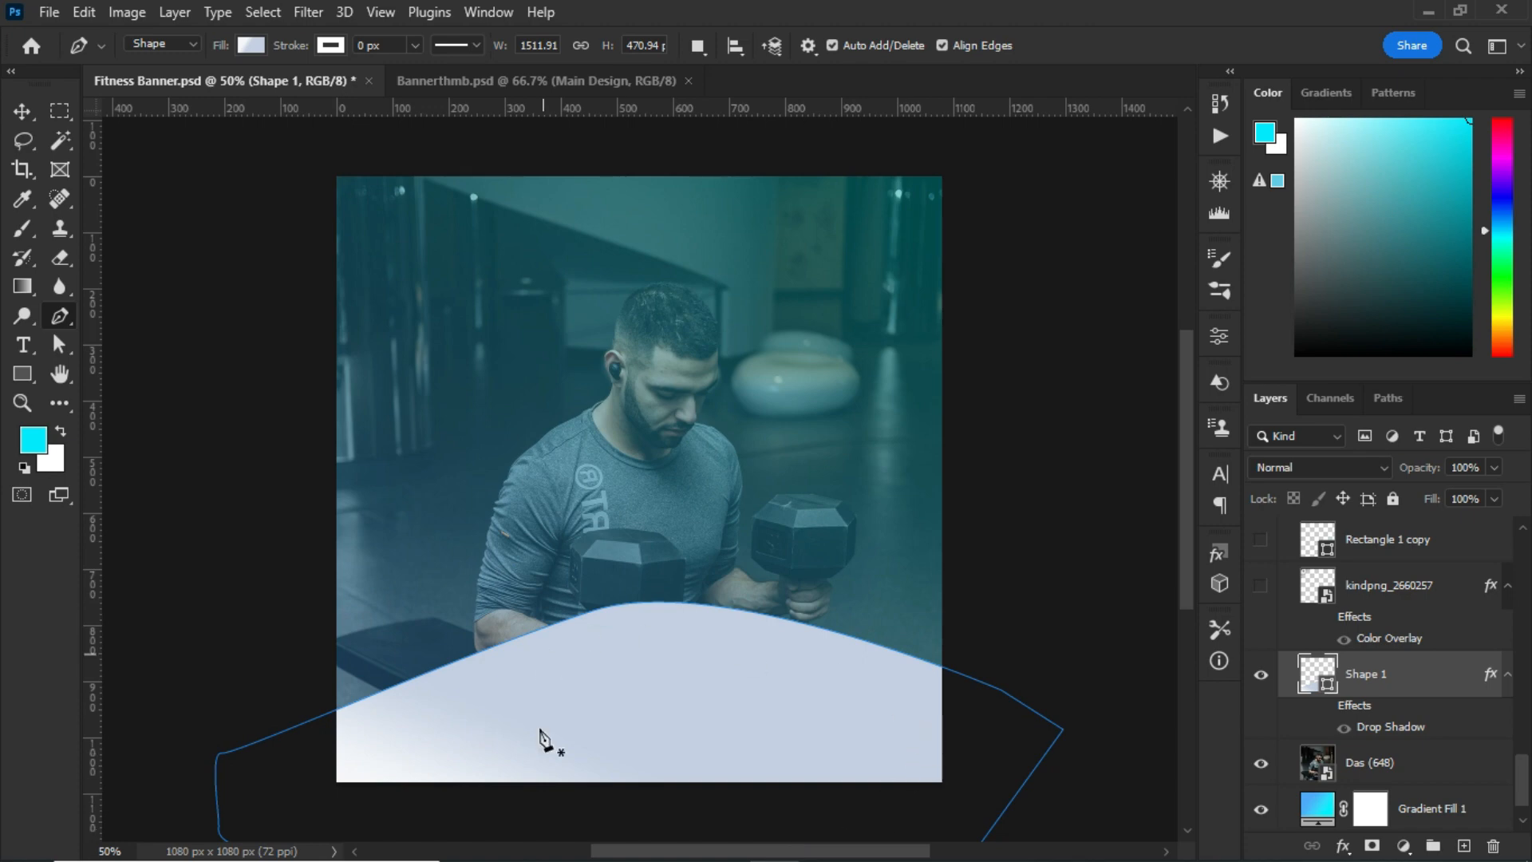
pyautogui.press('v')
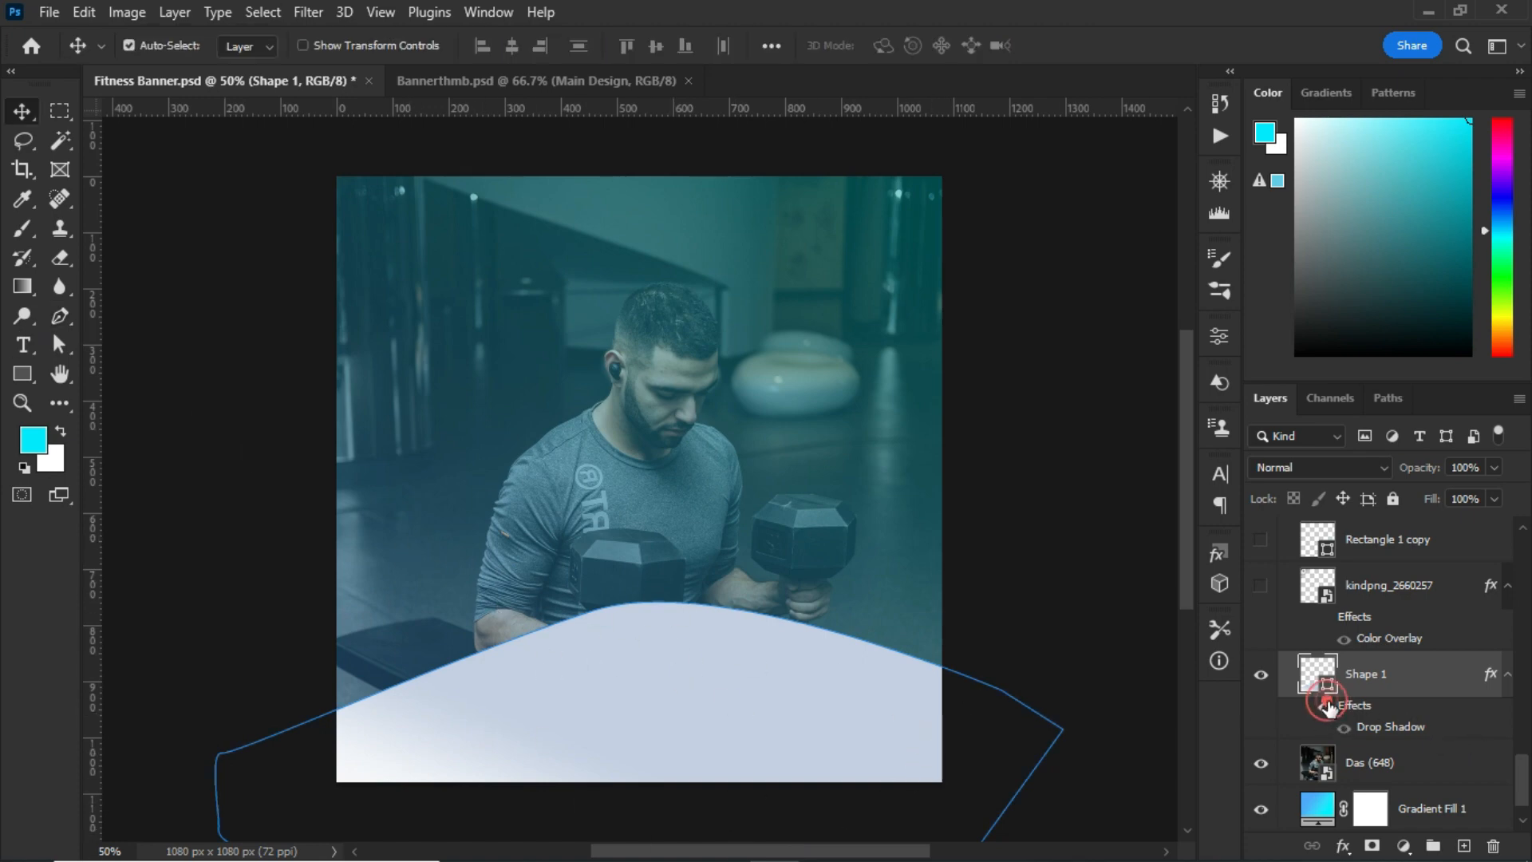
# Turn on the layer effects of Shape 1 and review its Drop Shadow settings without changing them.
pyautogui.click(1324, 706)
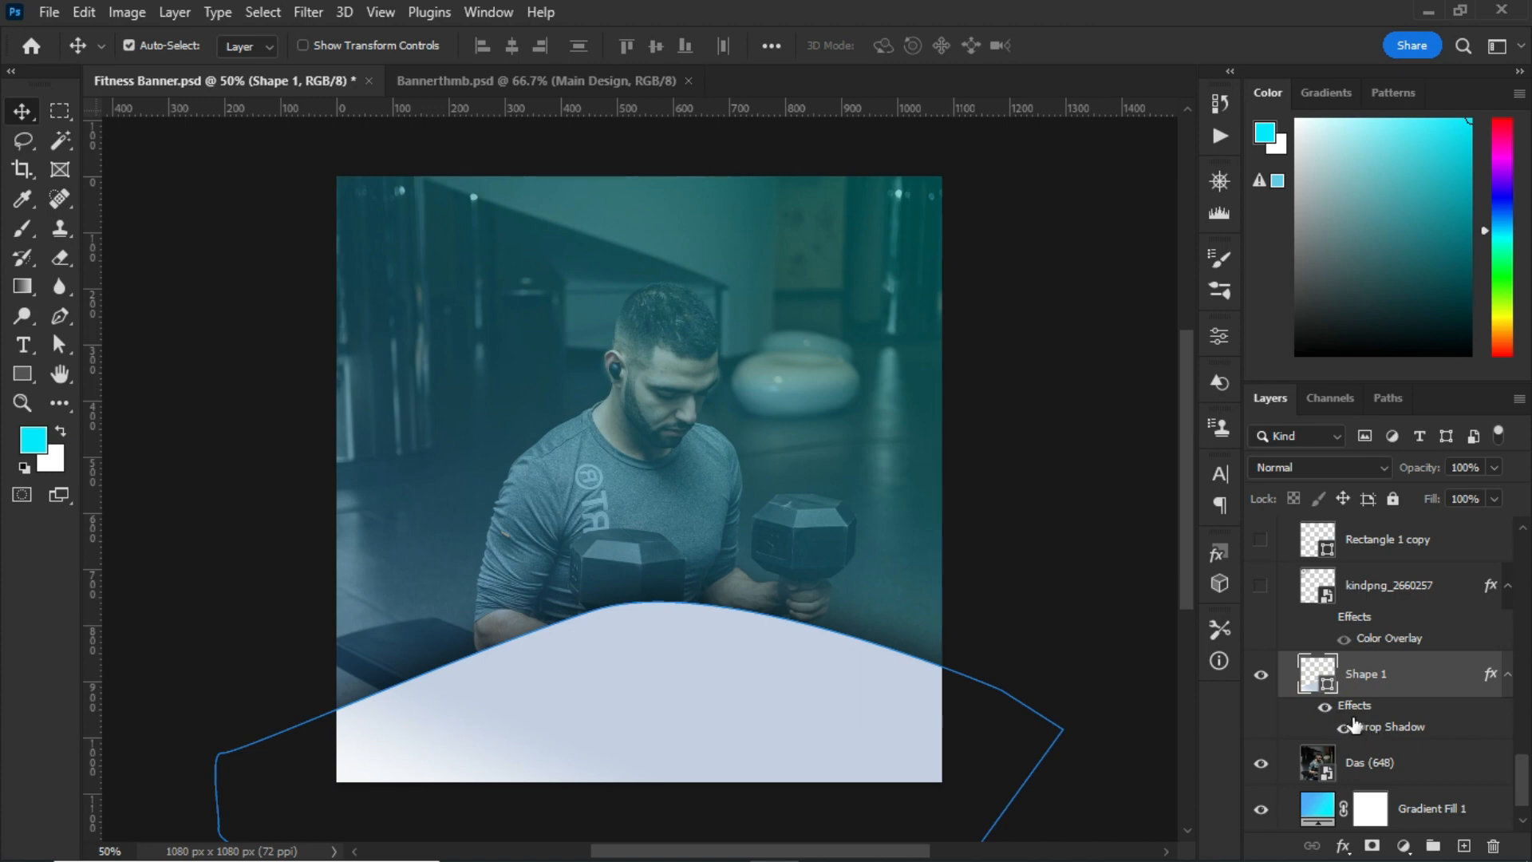
pyautogui.doubleClick(1384, 726)
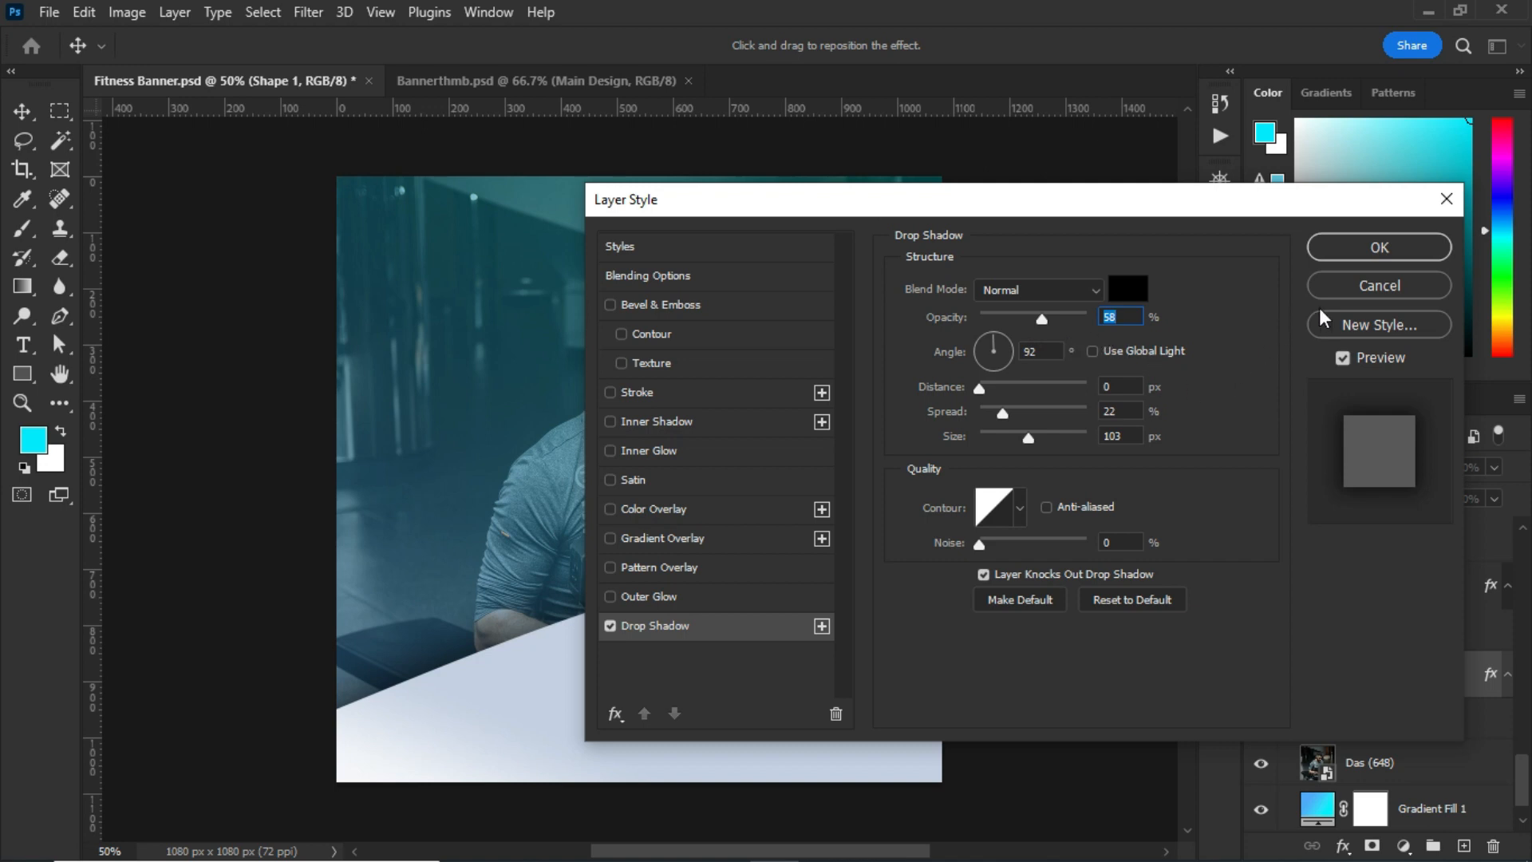
pyautogui.click(1385, 285)
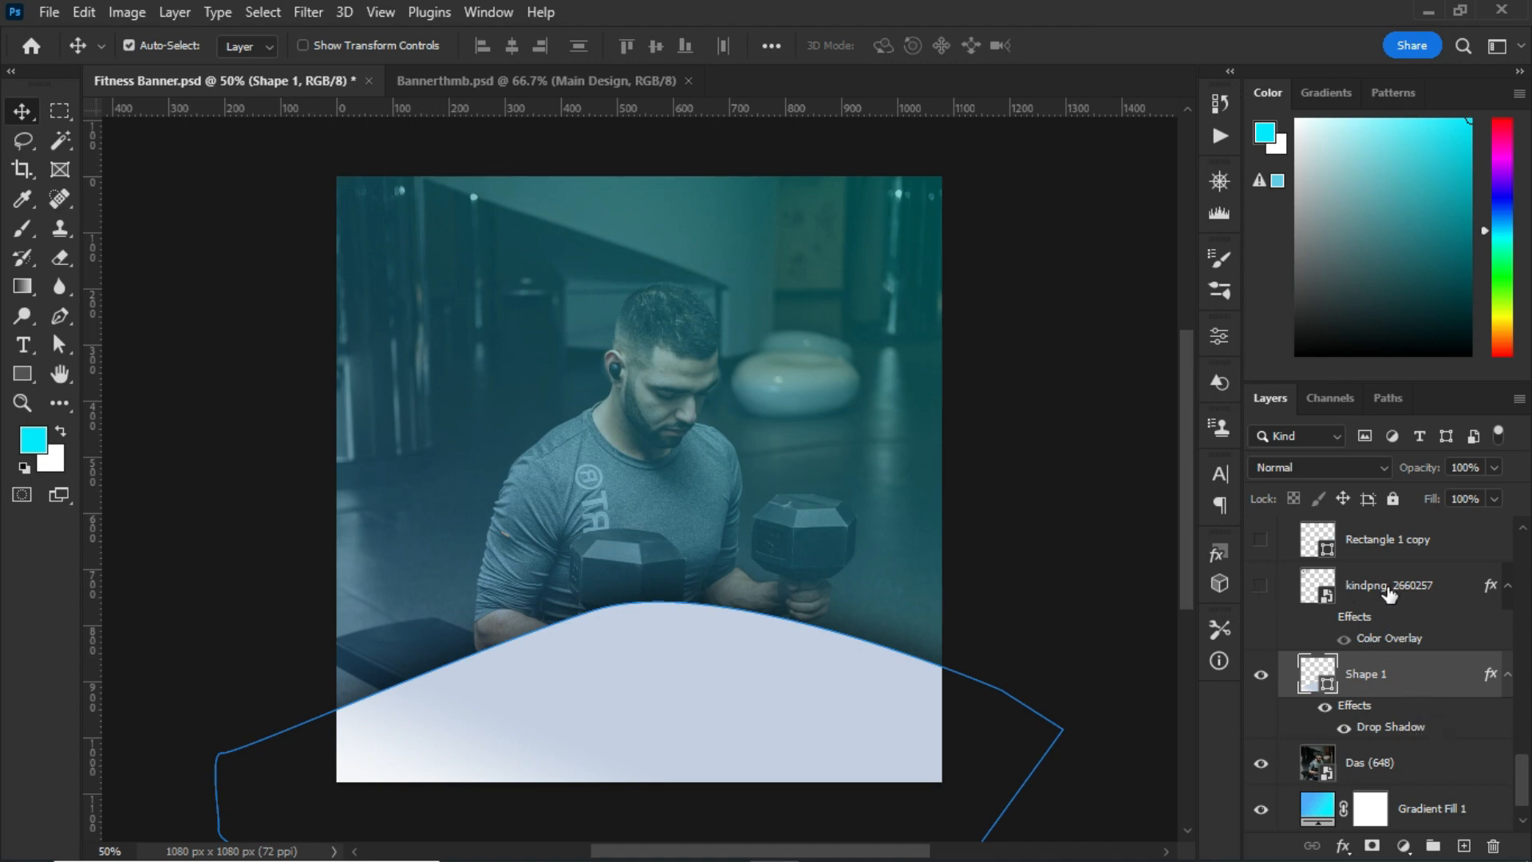
# Show the kindpng_2660257 halftone layer and turn on its Color Overlay effect.
pyautogui.scroll(1, 1388, 595)
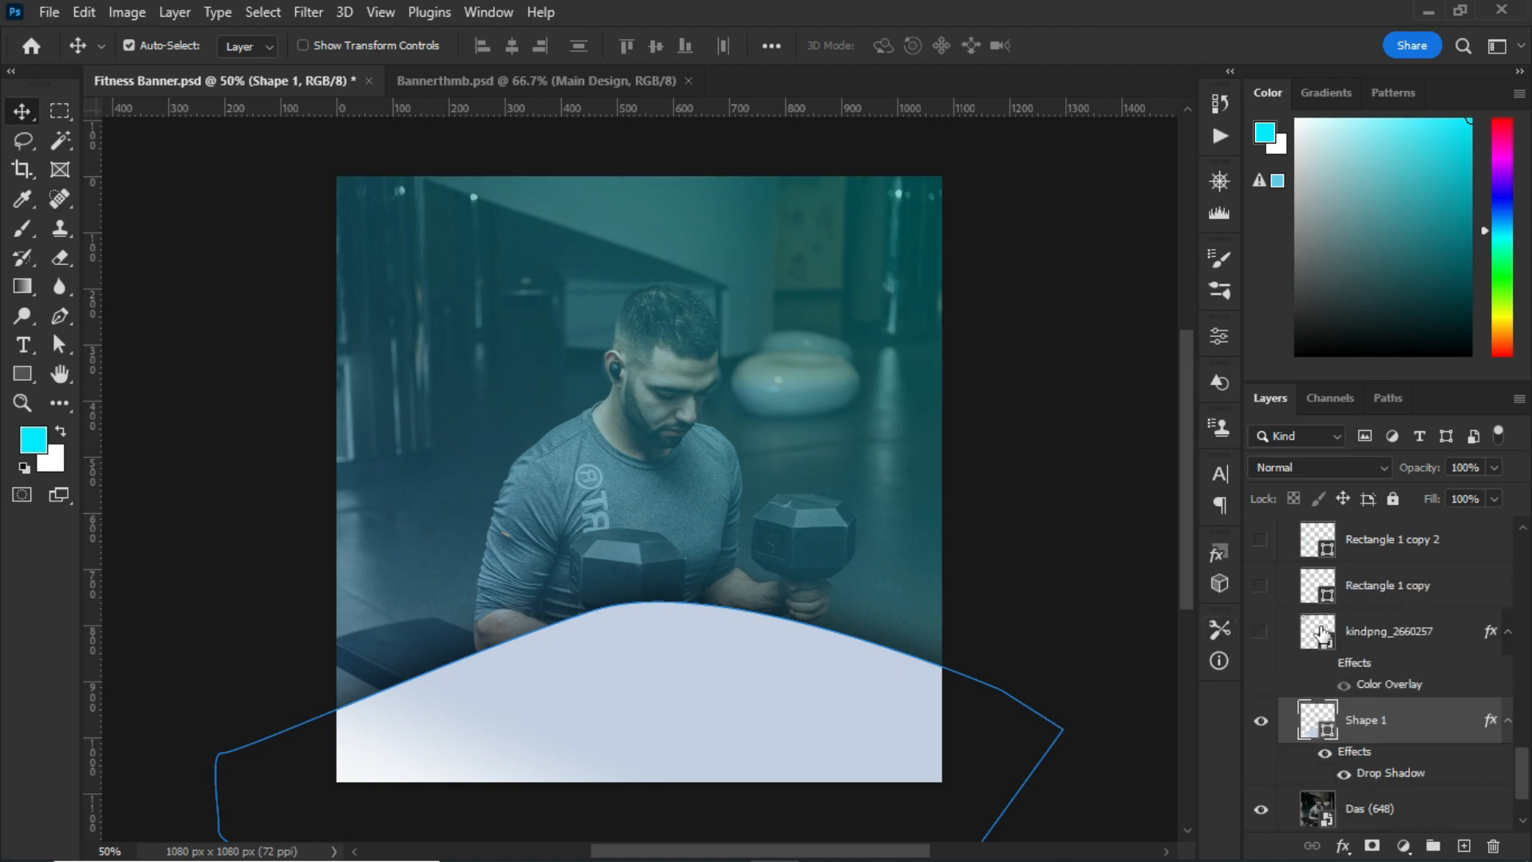
pyautogui.click(1261, 632)
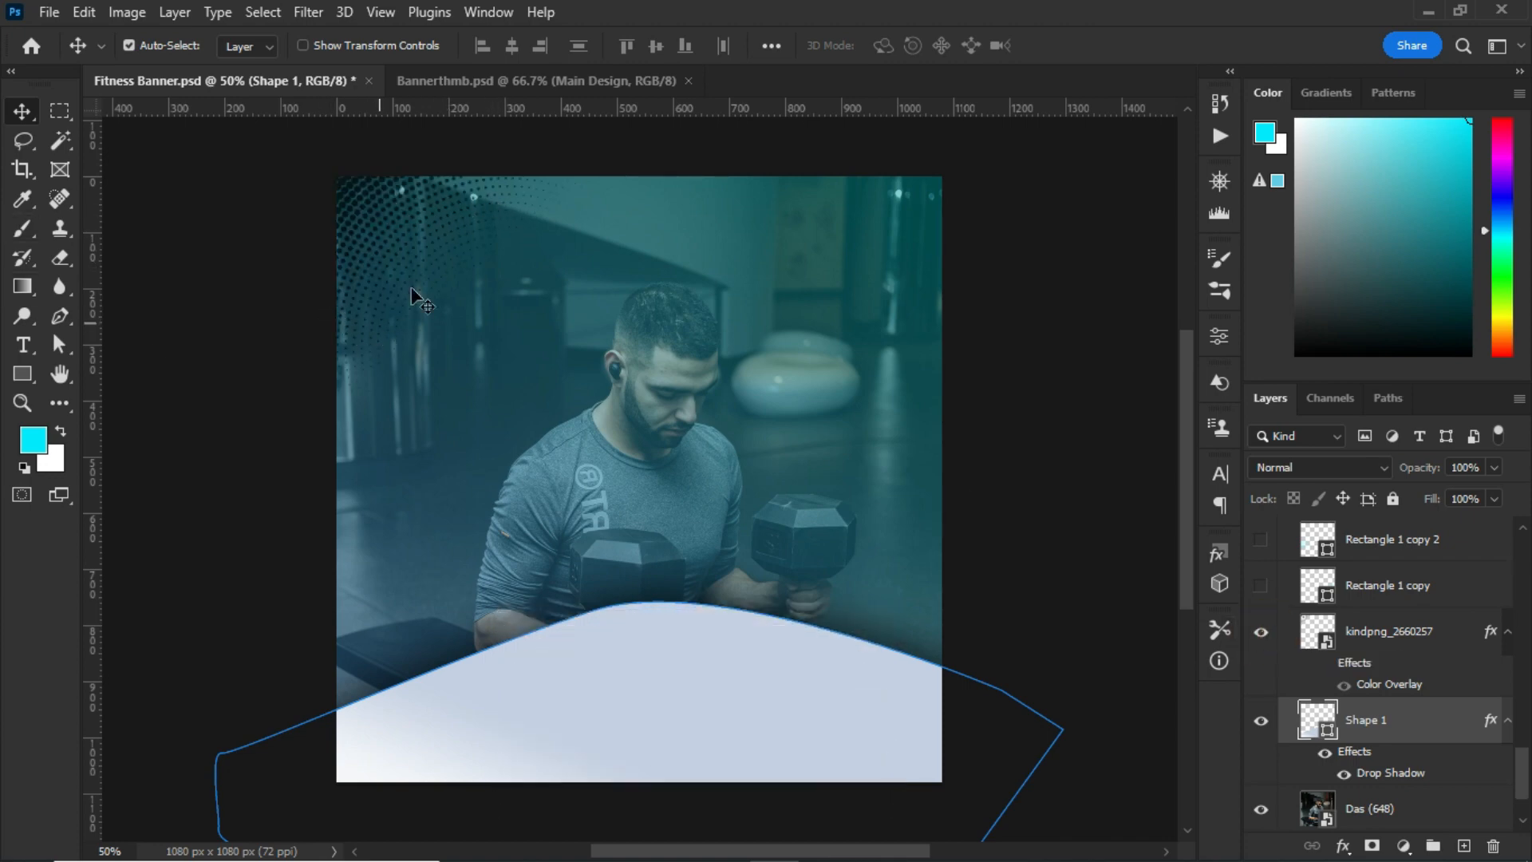
pyautogui.click(1356, 615)
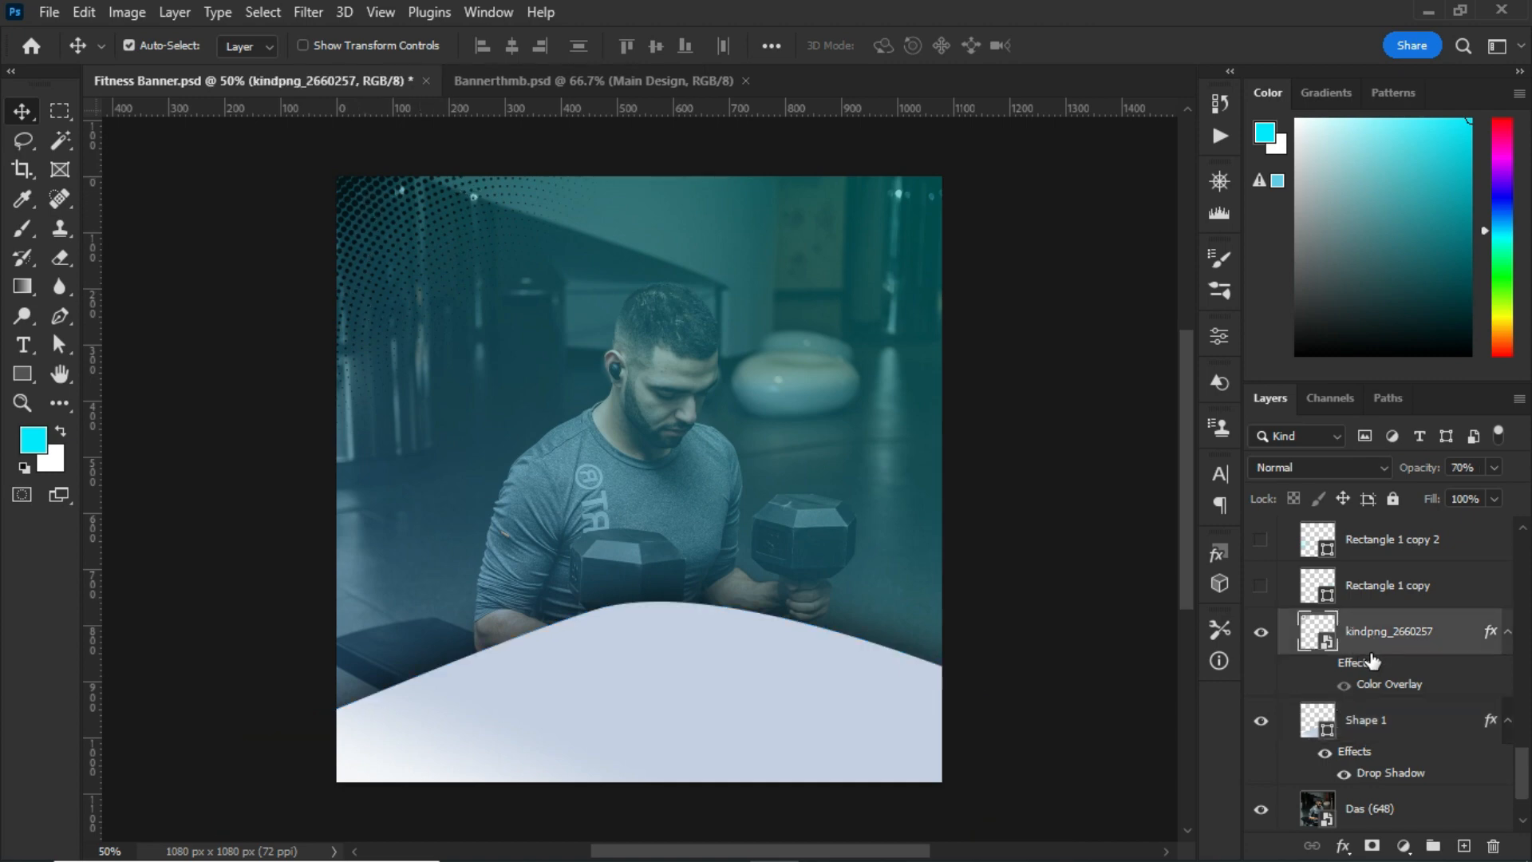
pyautogui.click(1398, 686)
pyautogui.click(1388, 686)
pyautogui.click(1325, 664)
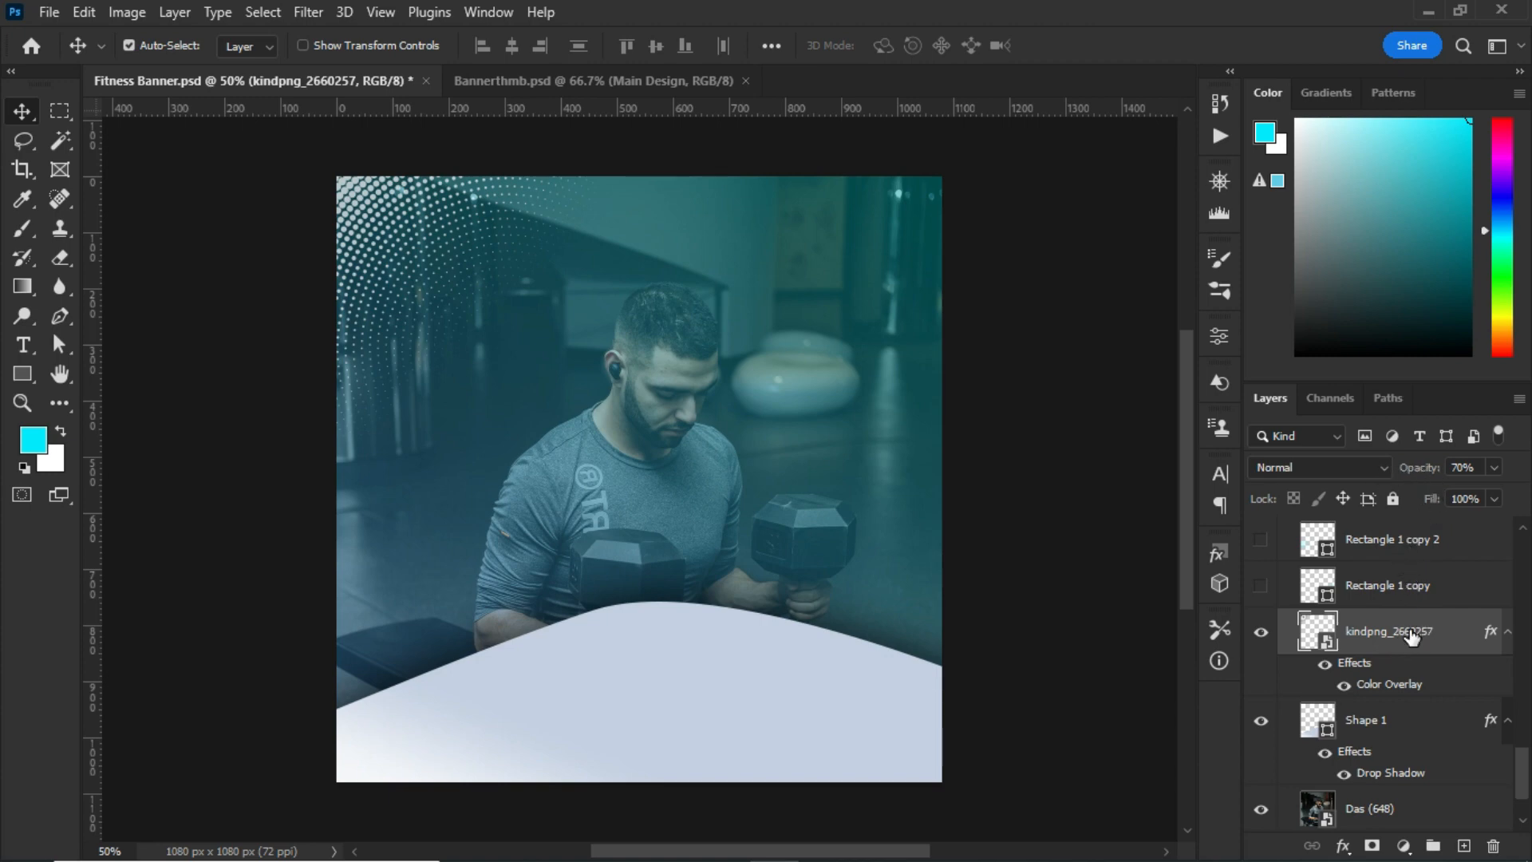
# Show the Rectangle 1 copy layer.
pyautogui.click(1389, 594)
pyautogui.click(1260, 586)
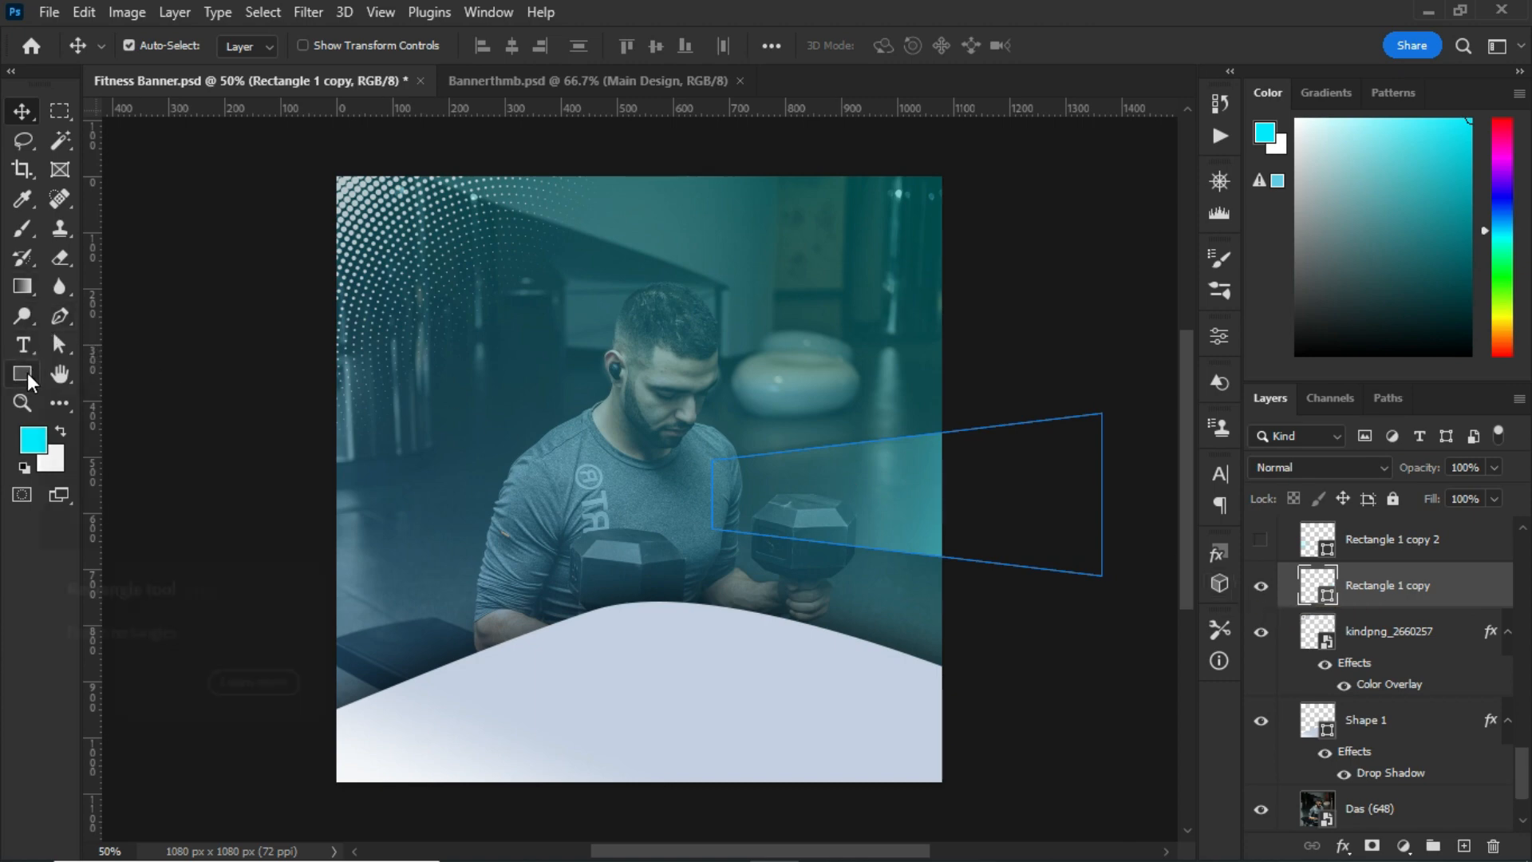
# On a new layer above Rectangle 1 copy, draw a horizontal rectangle of about 837 × 192 px across the man's head and shoulders.
pyautogui.click(1463, 848)
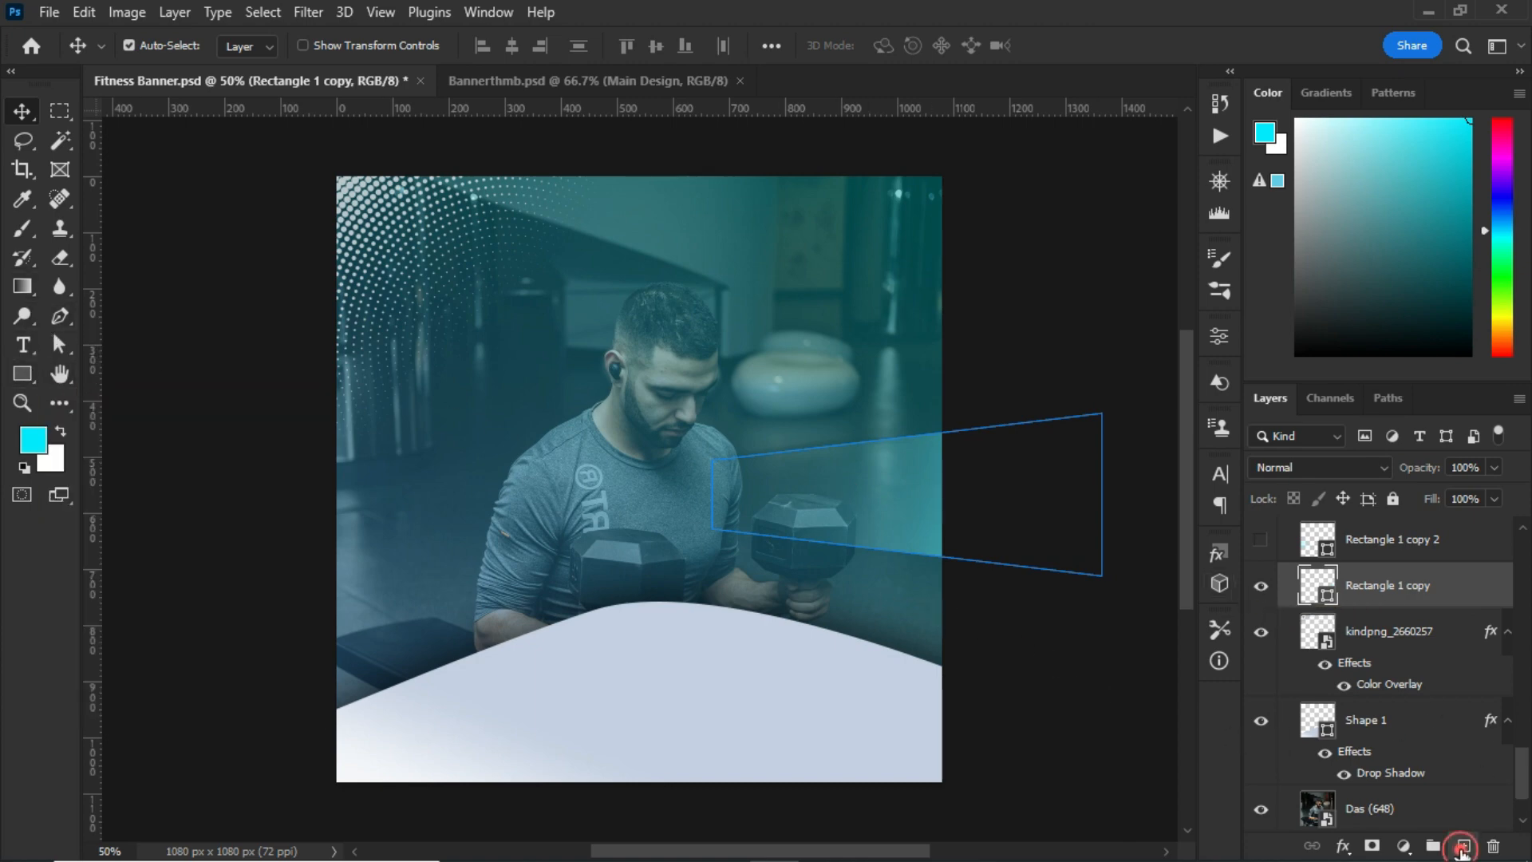
pyautogui.click(19, 375)
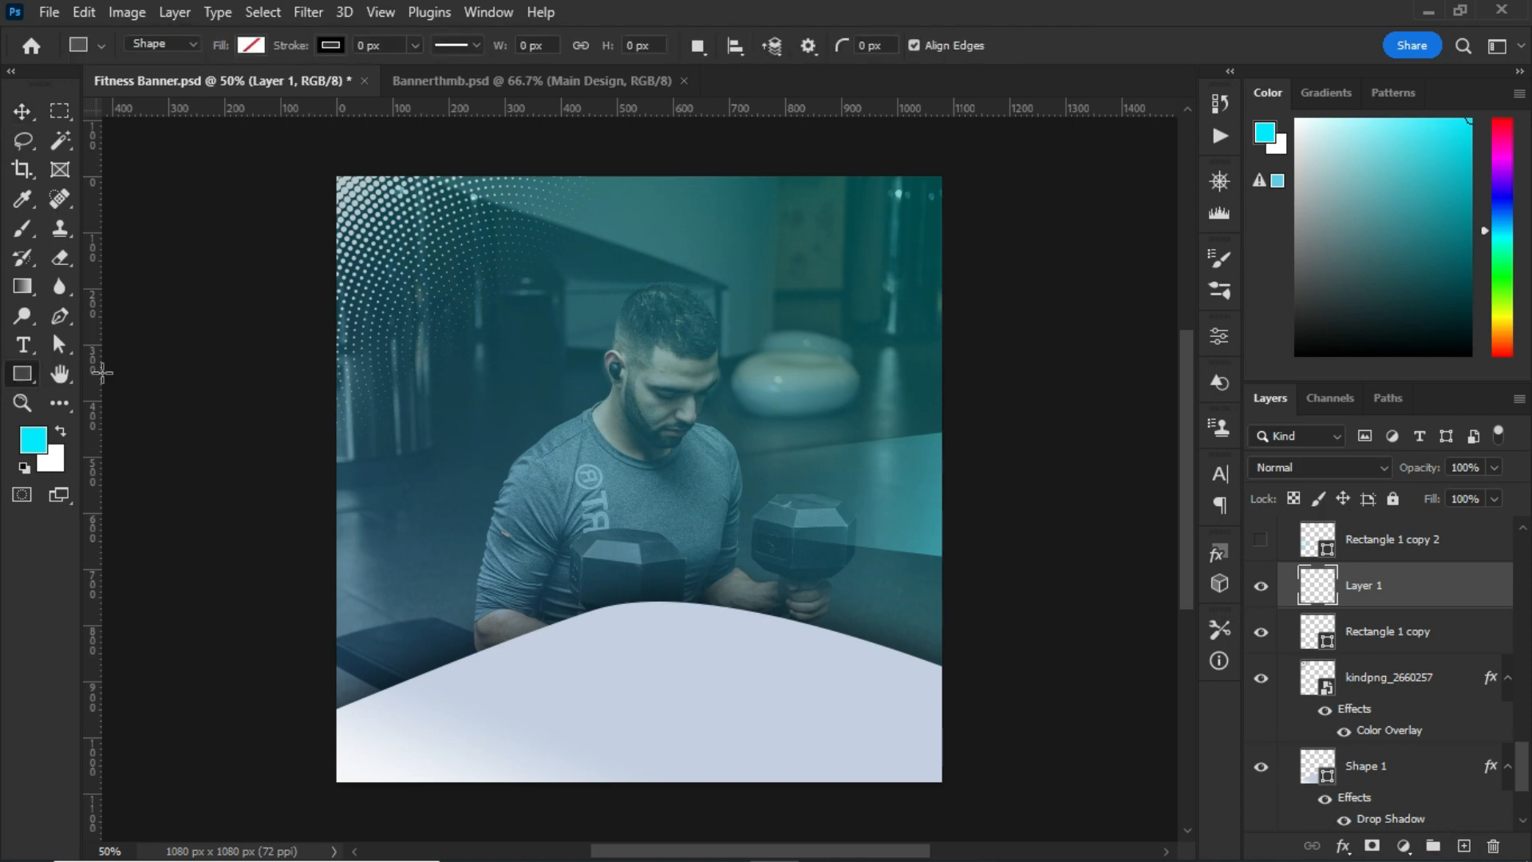
pyautogui.moveTo(419, 351); pyautogui.dragTo(888, 458)
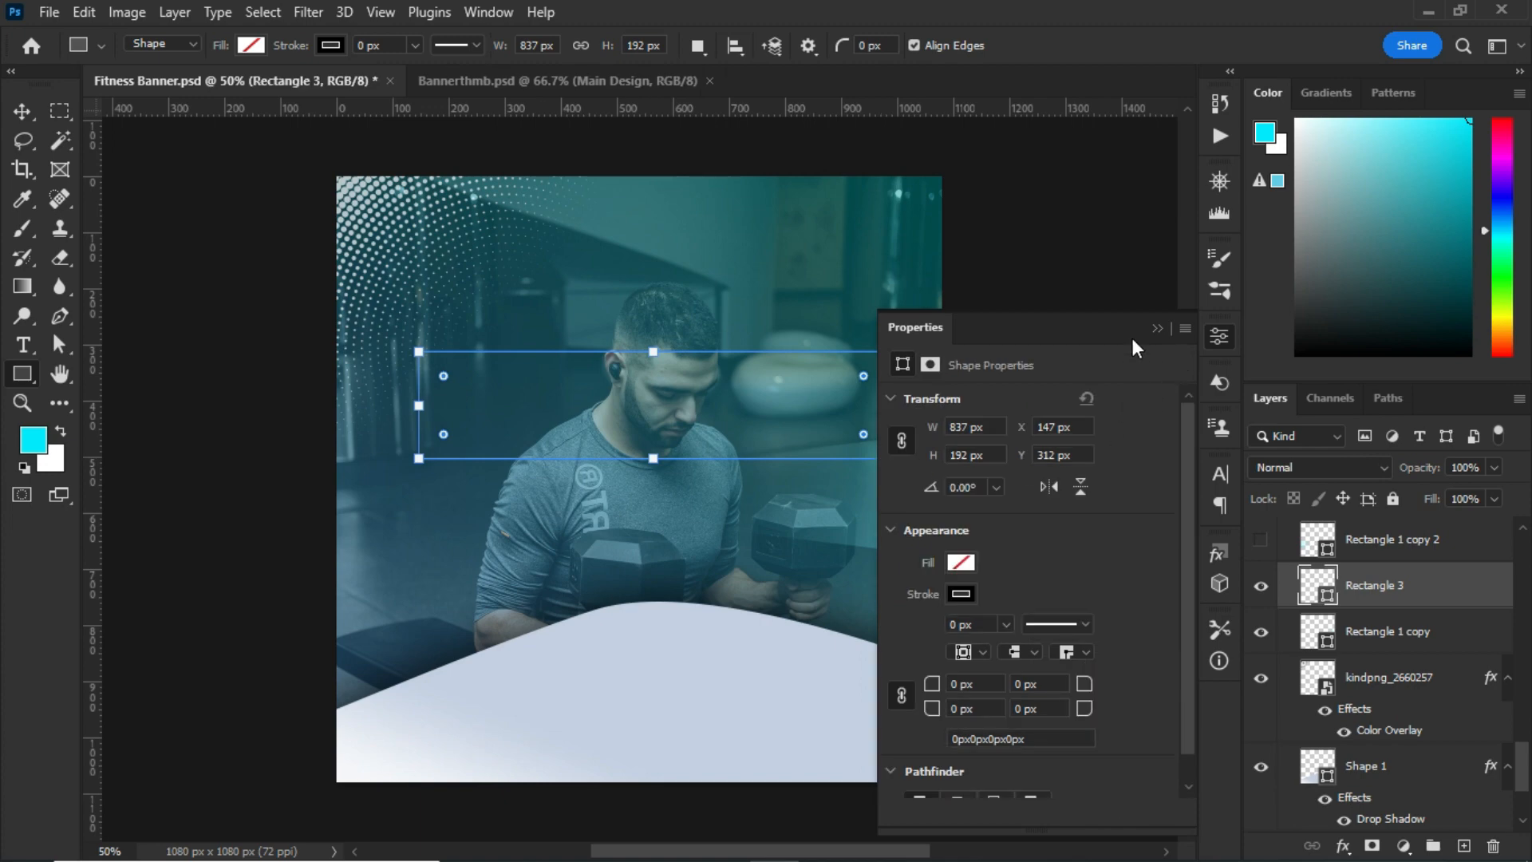
# Fill the new rectangle with the blue-to-cyan linear gradient preset at 90°.
pyautogui.click(961, 562)
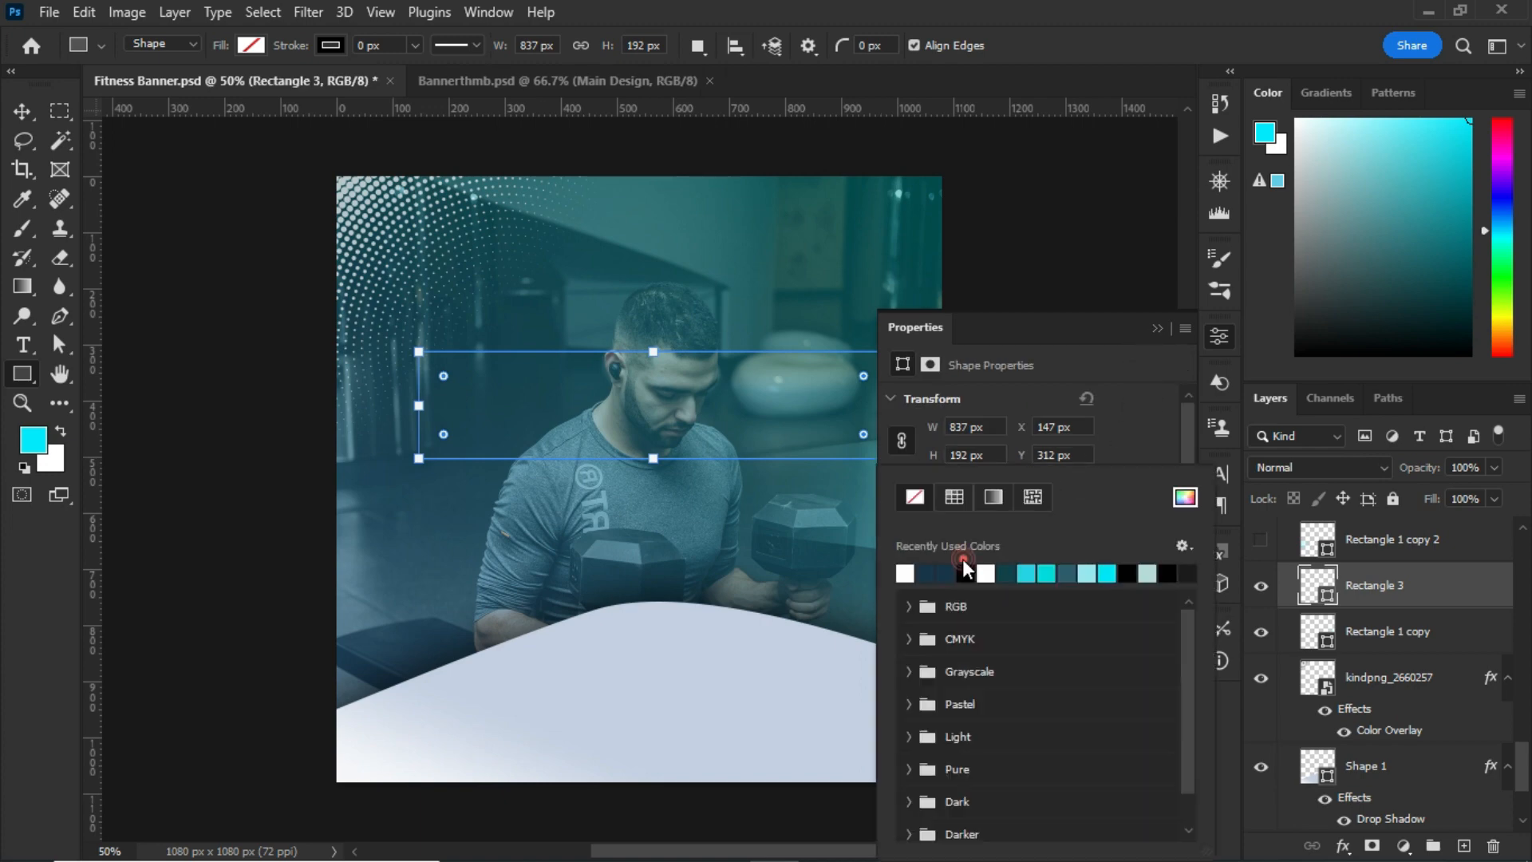
pyautogui.click(907, 571)
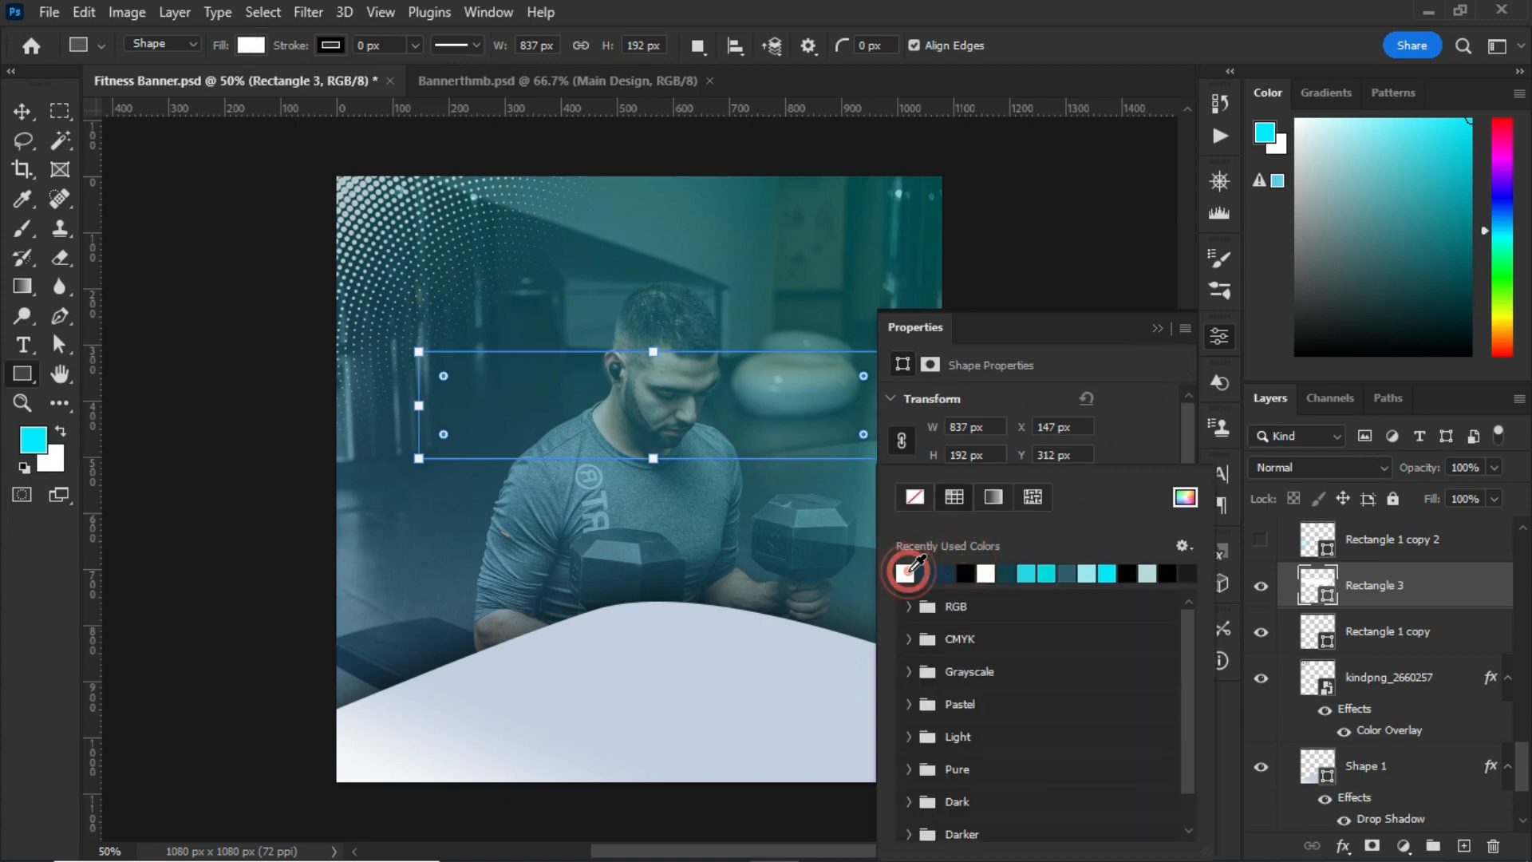
pyautogui.click(997, 497)
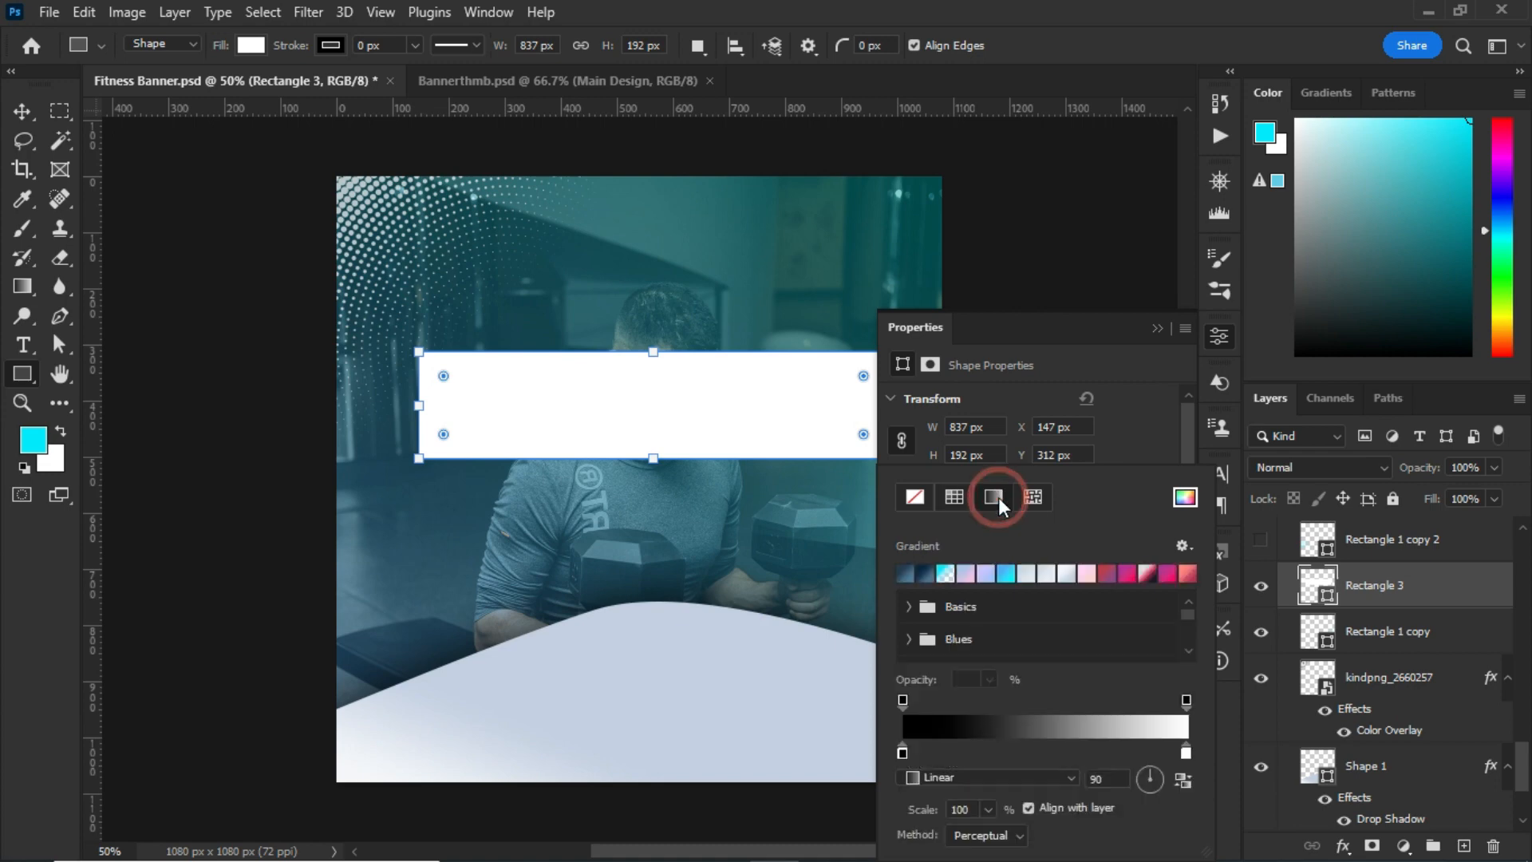
pyautogui.click(1007, 576)
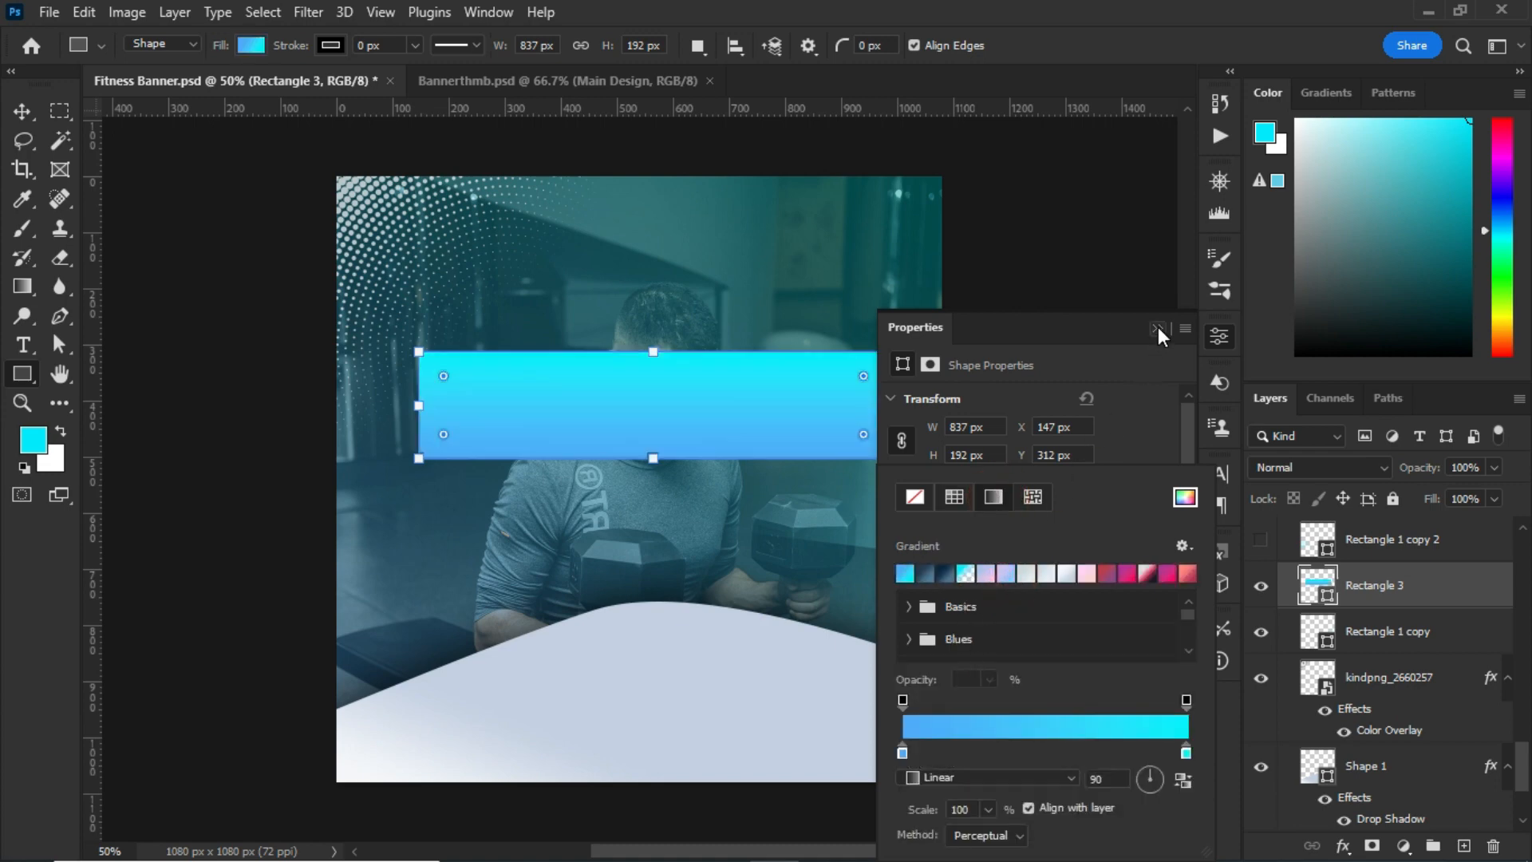
pyautogui.click(1156, 328)
# Apply a Perspective transform to the gradient rectangle, narrowing its right end symmetrically into a taper.
pyautogui.hotkey('ctrl', 't')
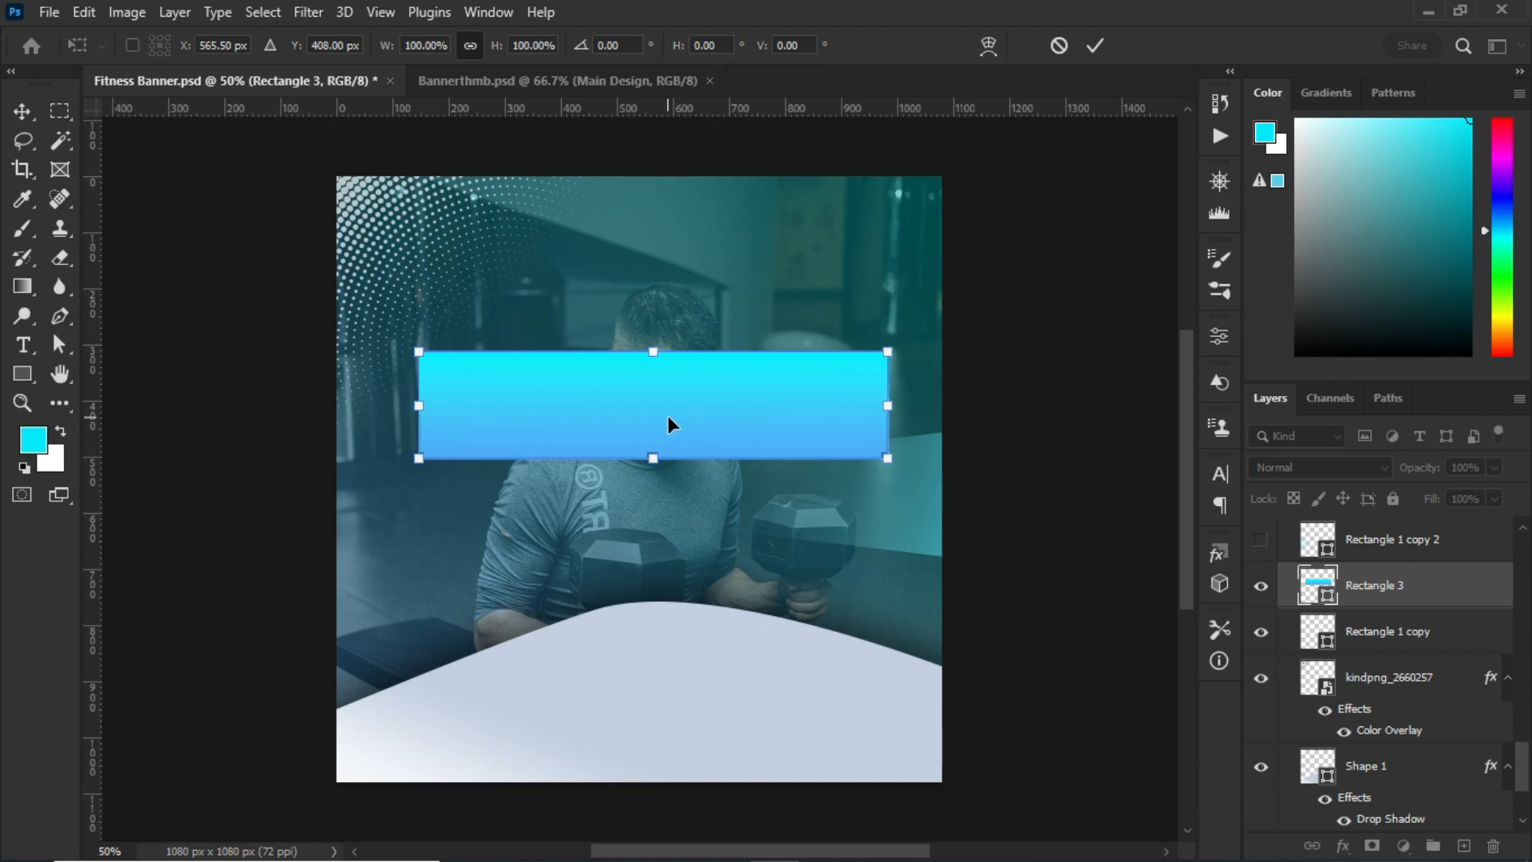
pyautogui.rightClick(623, 411)
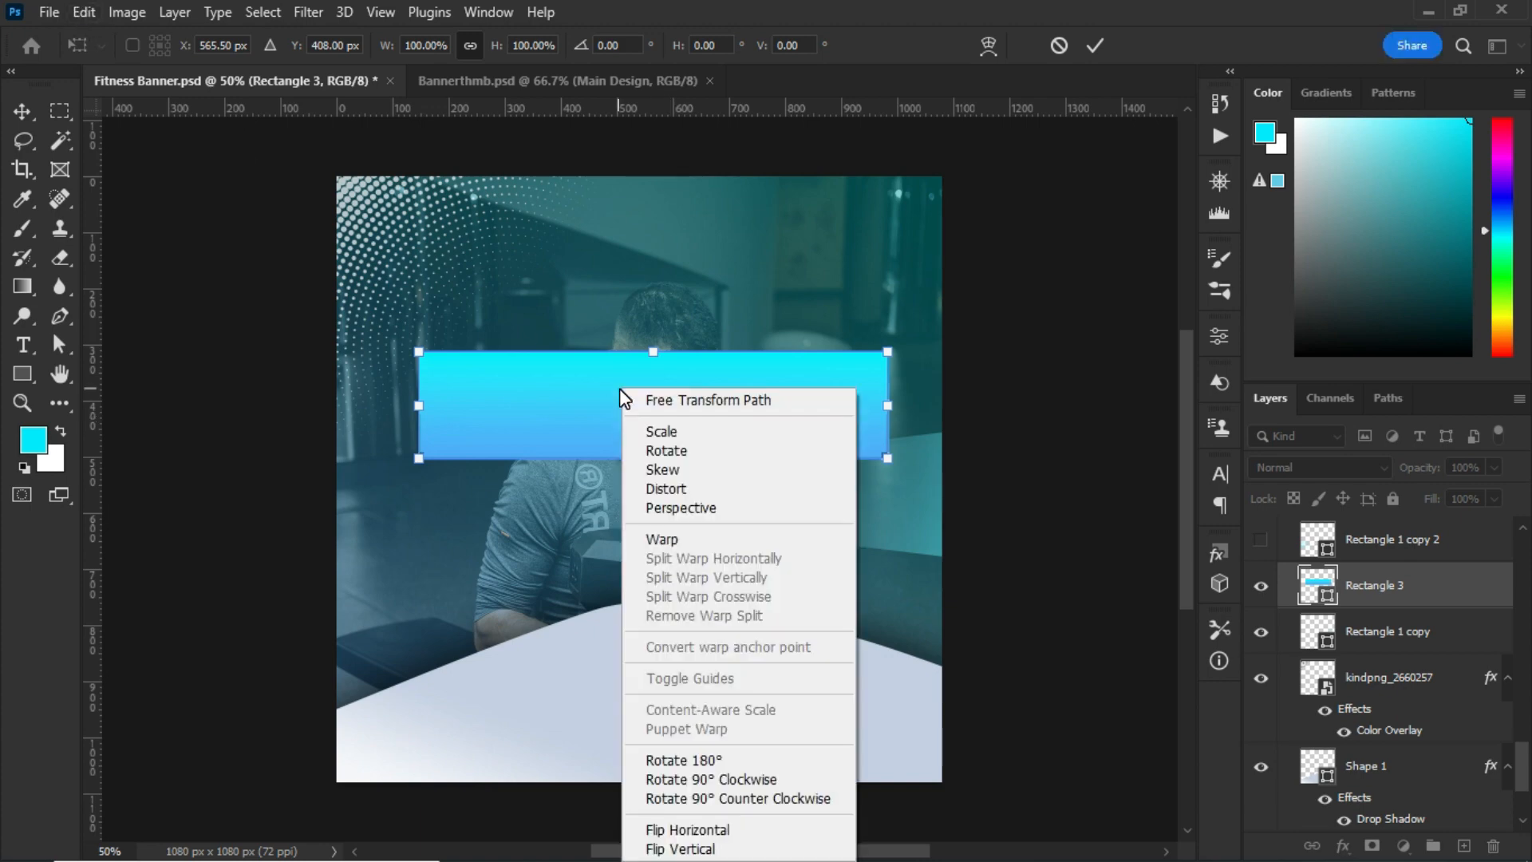
pyautogui.click(672, 507)
pyautogui.moveTo(886, 351); pyautogui.dragTo(878, 388)
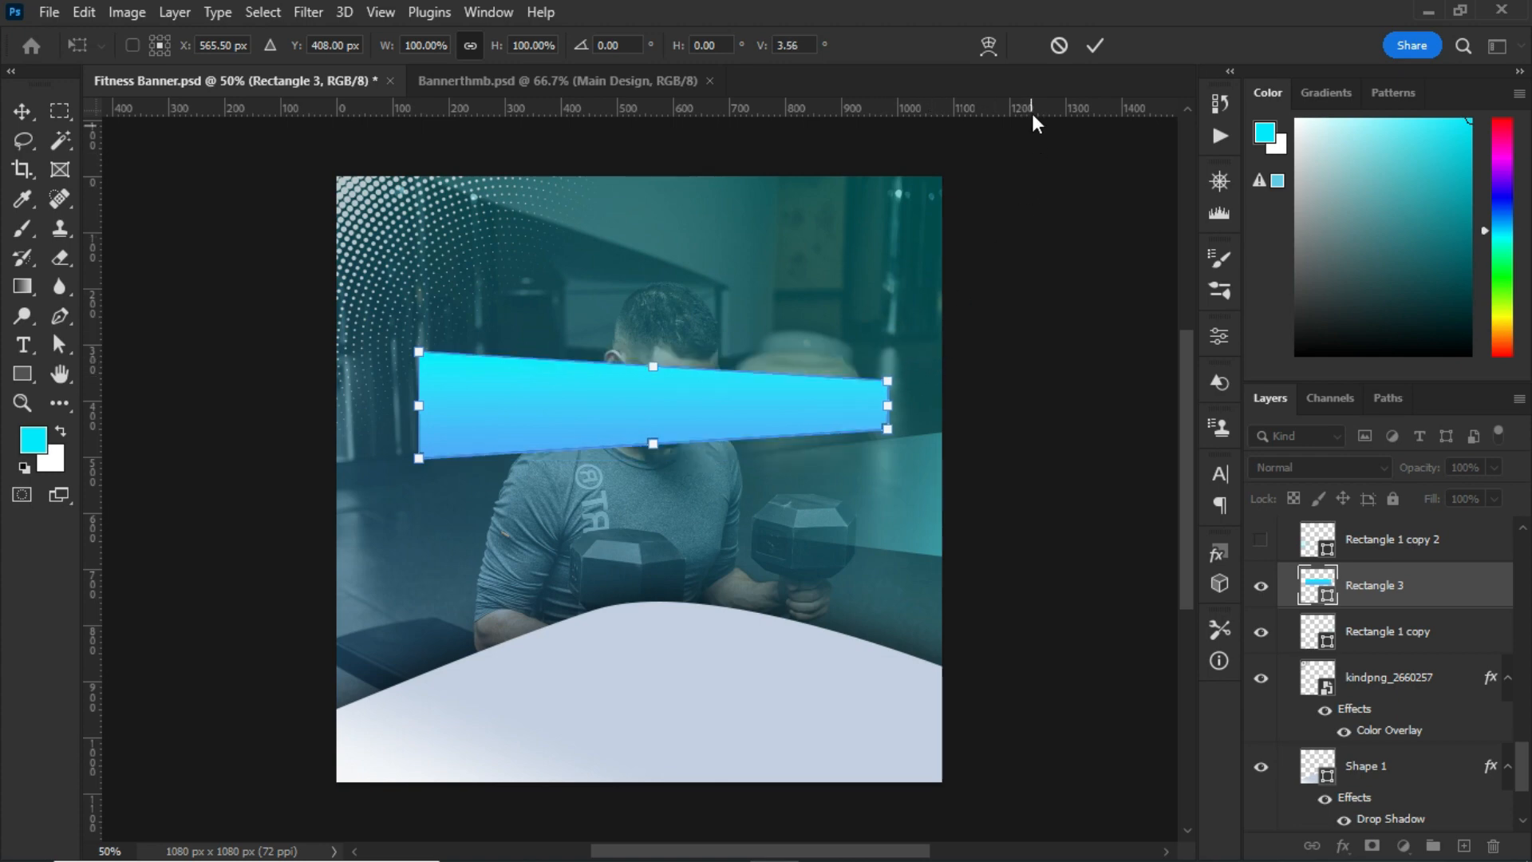
pyautogui.click(1095, 46)
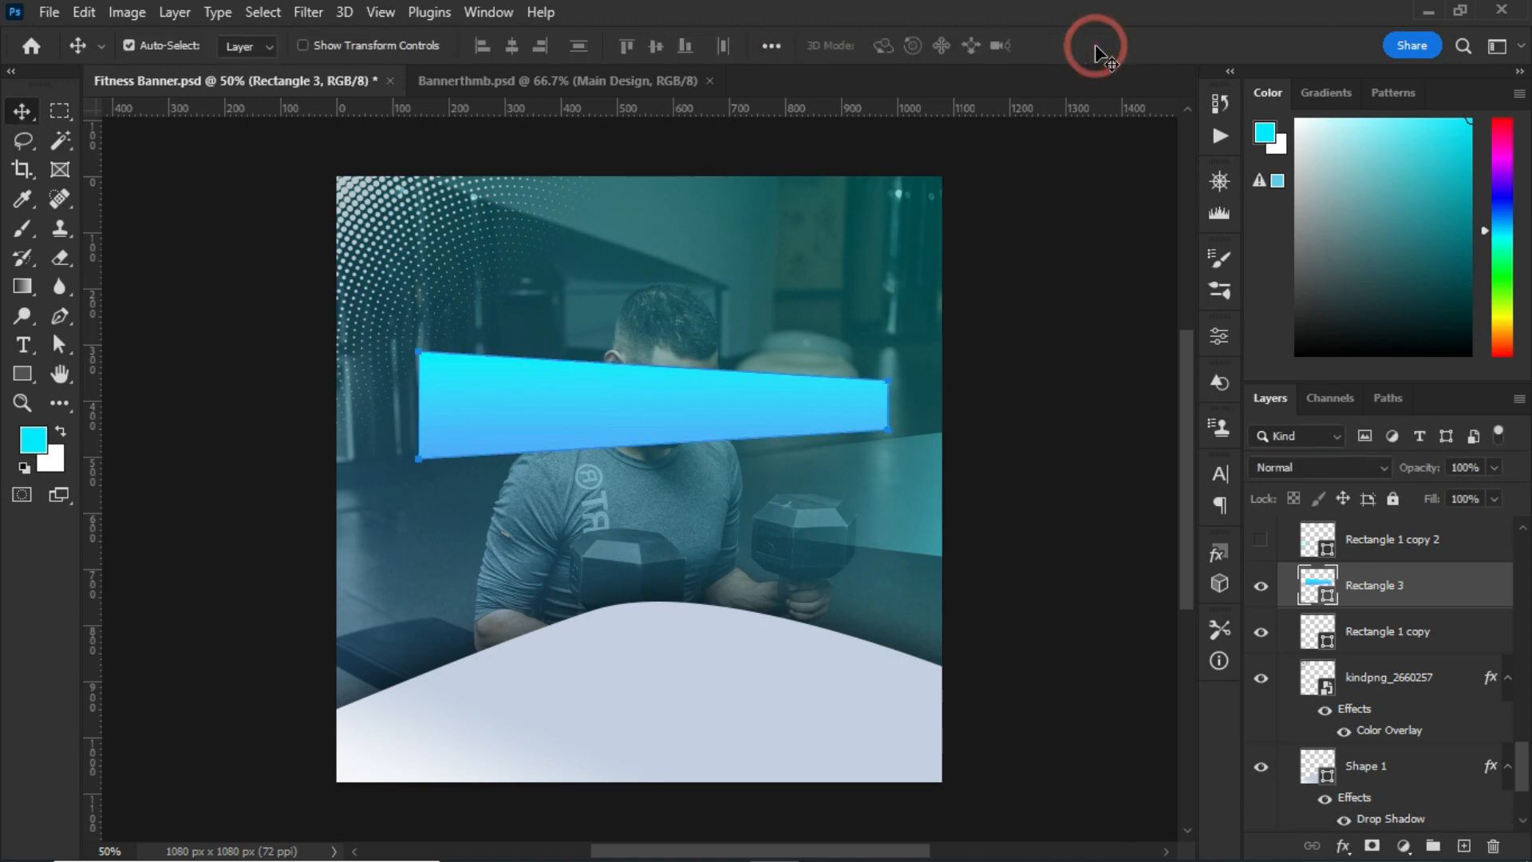
# Fill the tapered Rectangle 3 bar with the cyan-to-transparent linear gradient preset, angled at about 6° so it fades horizontally.
pyautogui.click(742, 269)
pyautogui.click(686, 397)
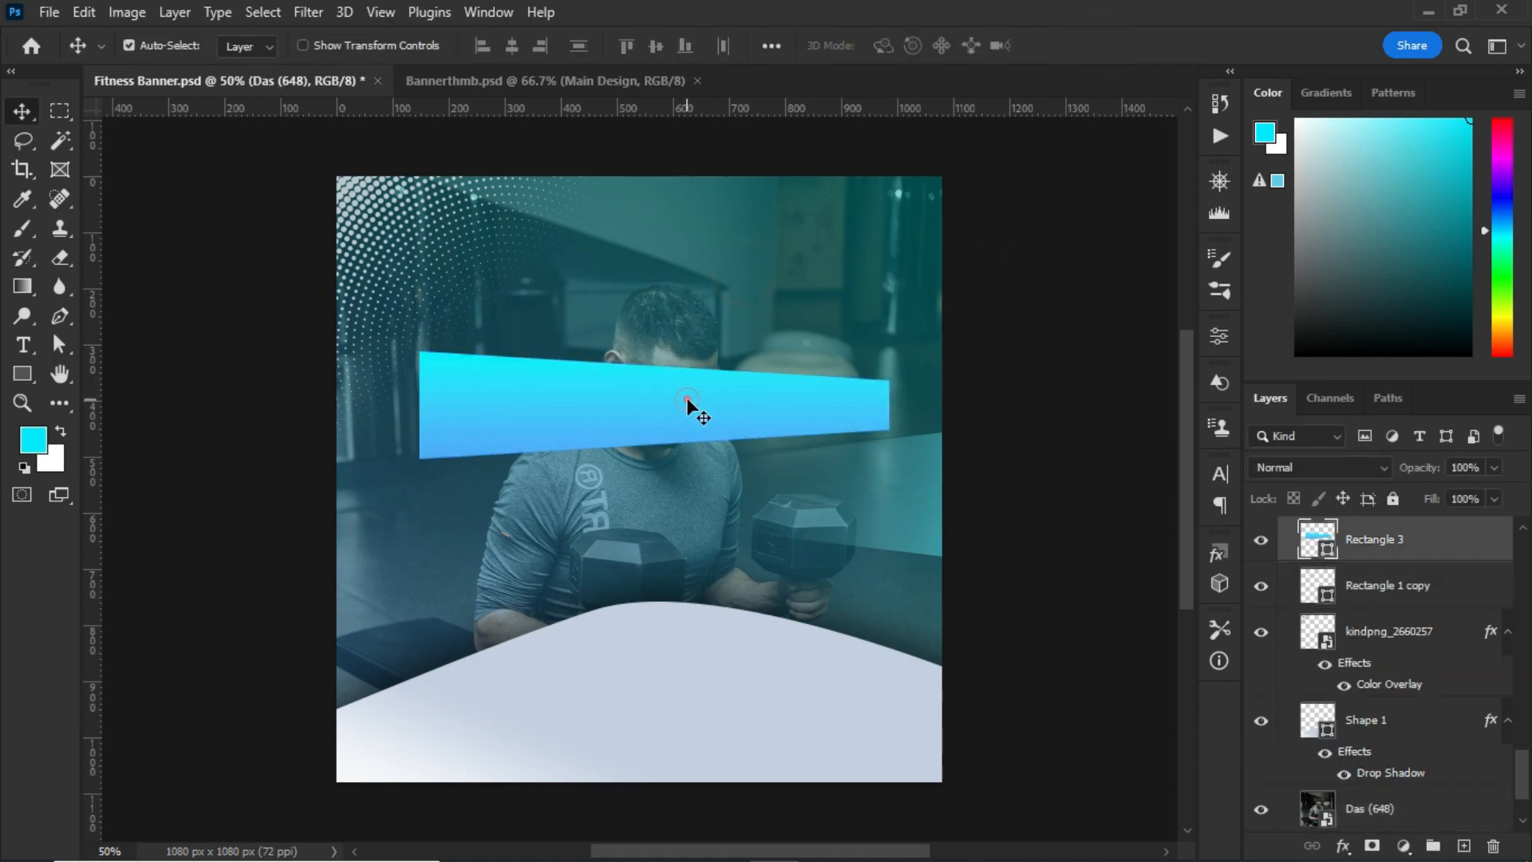
pyautogui.click(22, 375)
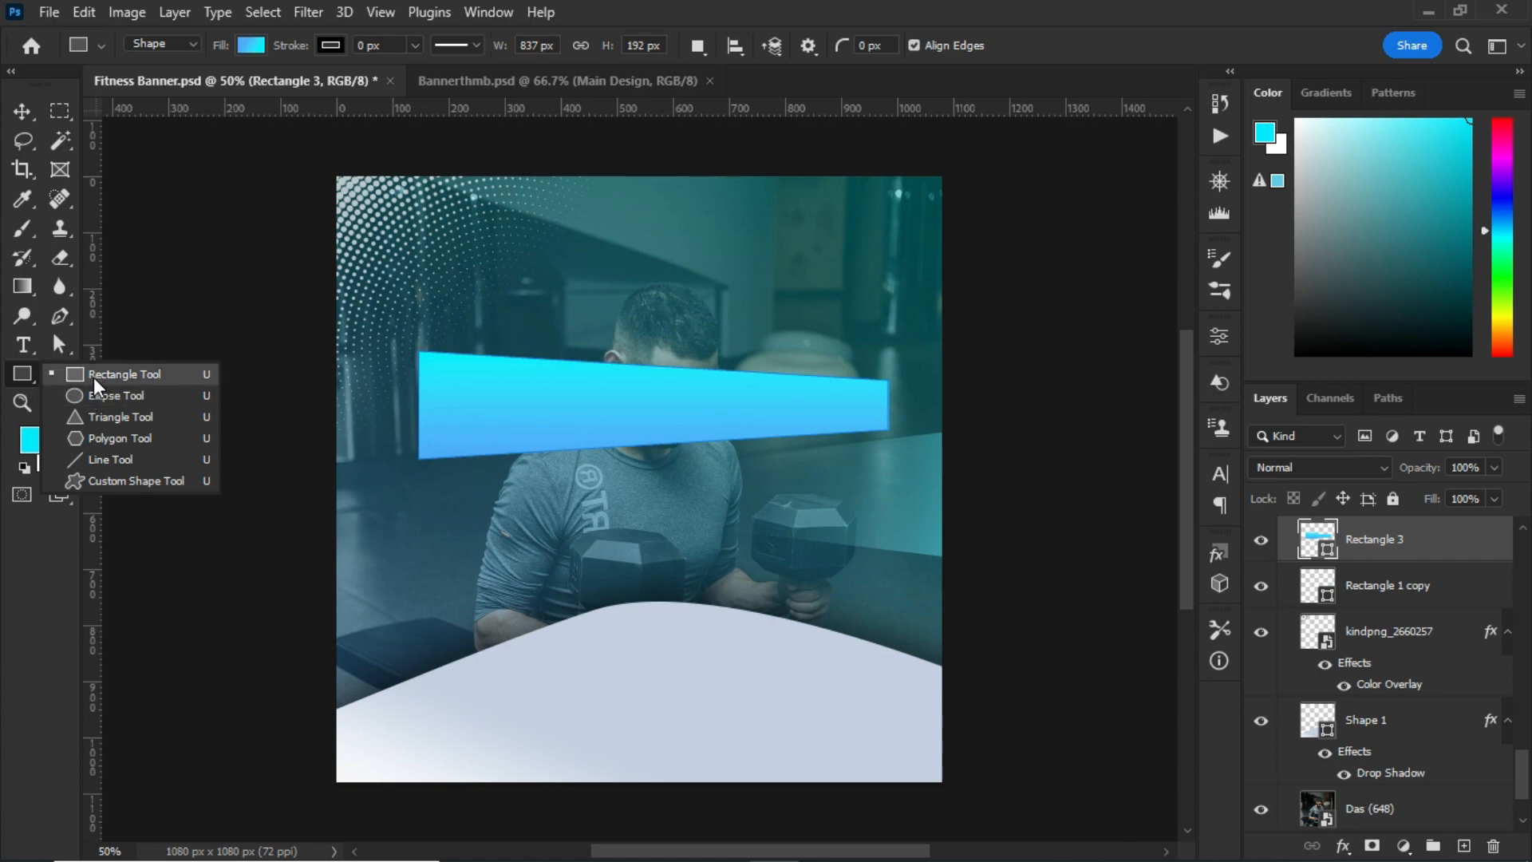
pyautogui.click(248, 46)
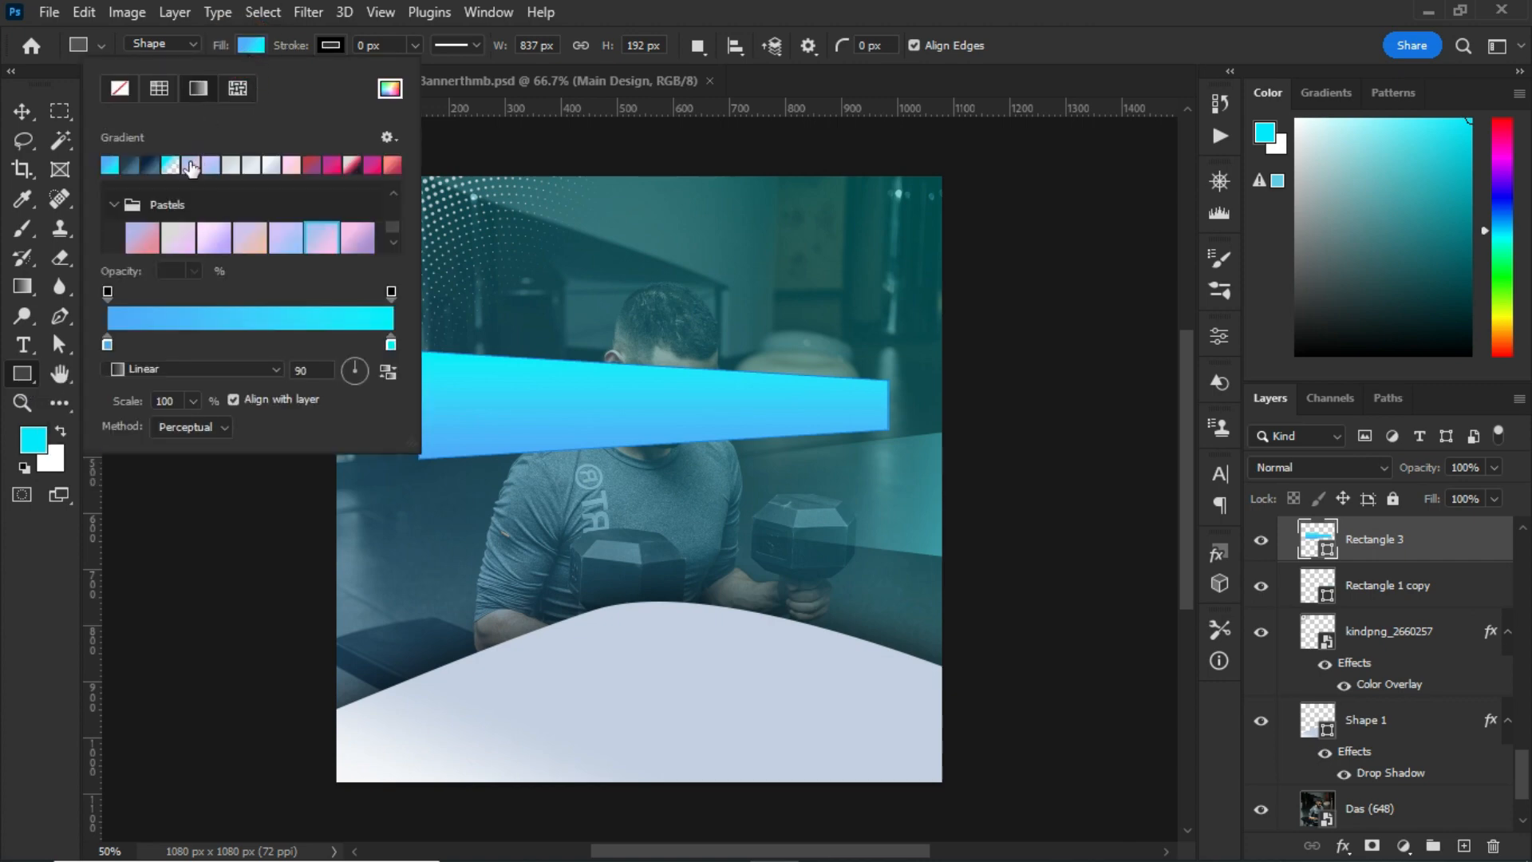
pyautogui.click(170, 169)
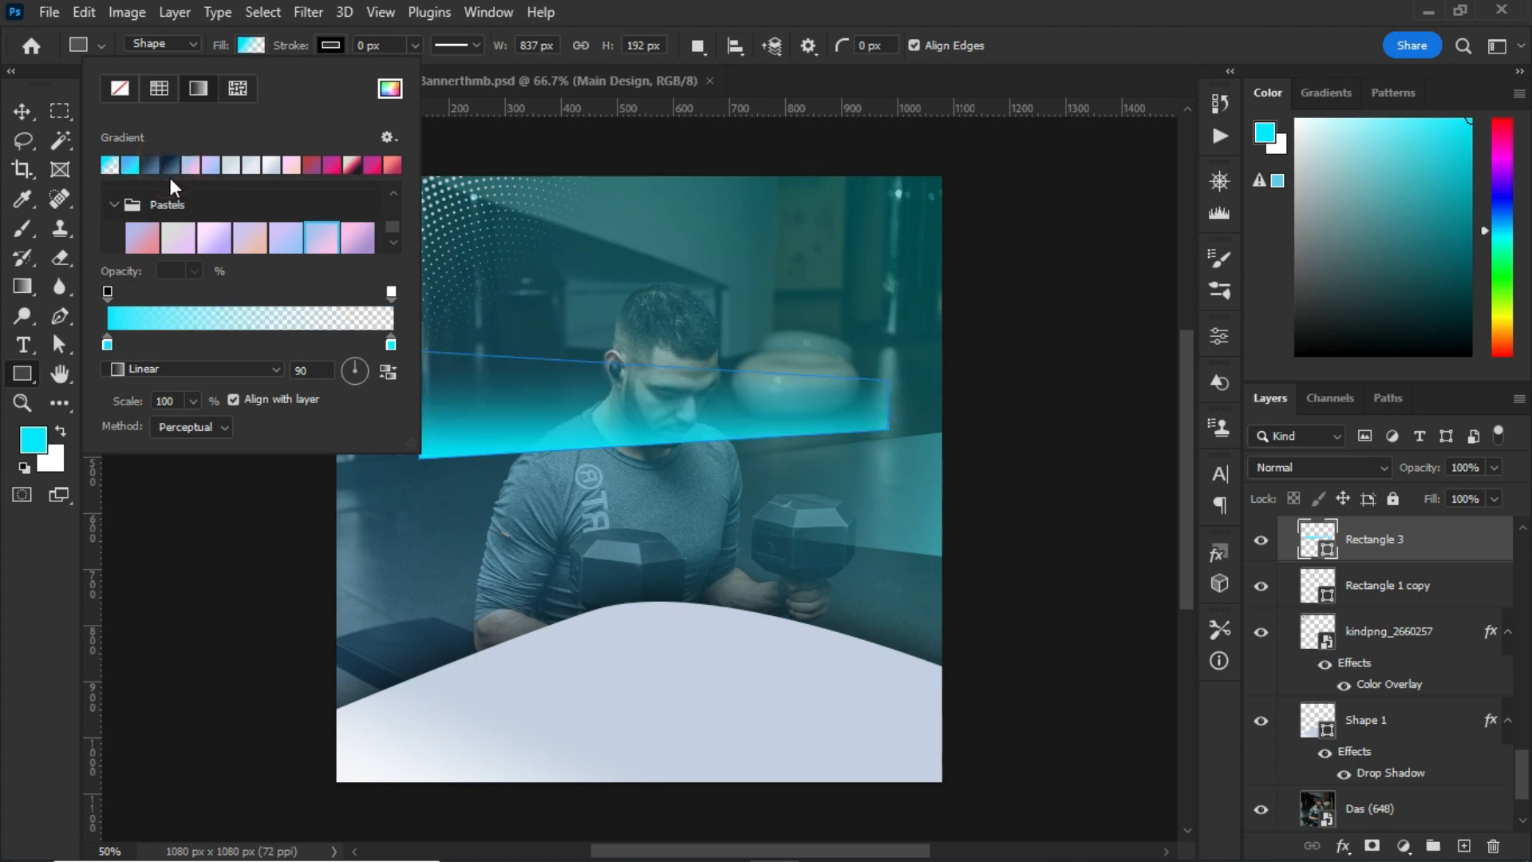
pyautogui.click(361, 370)
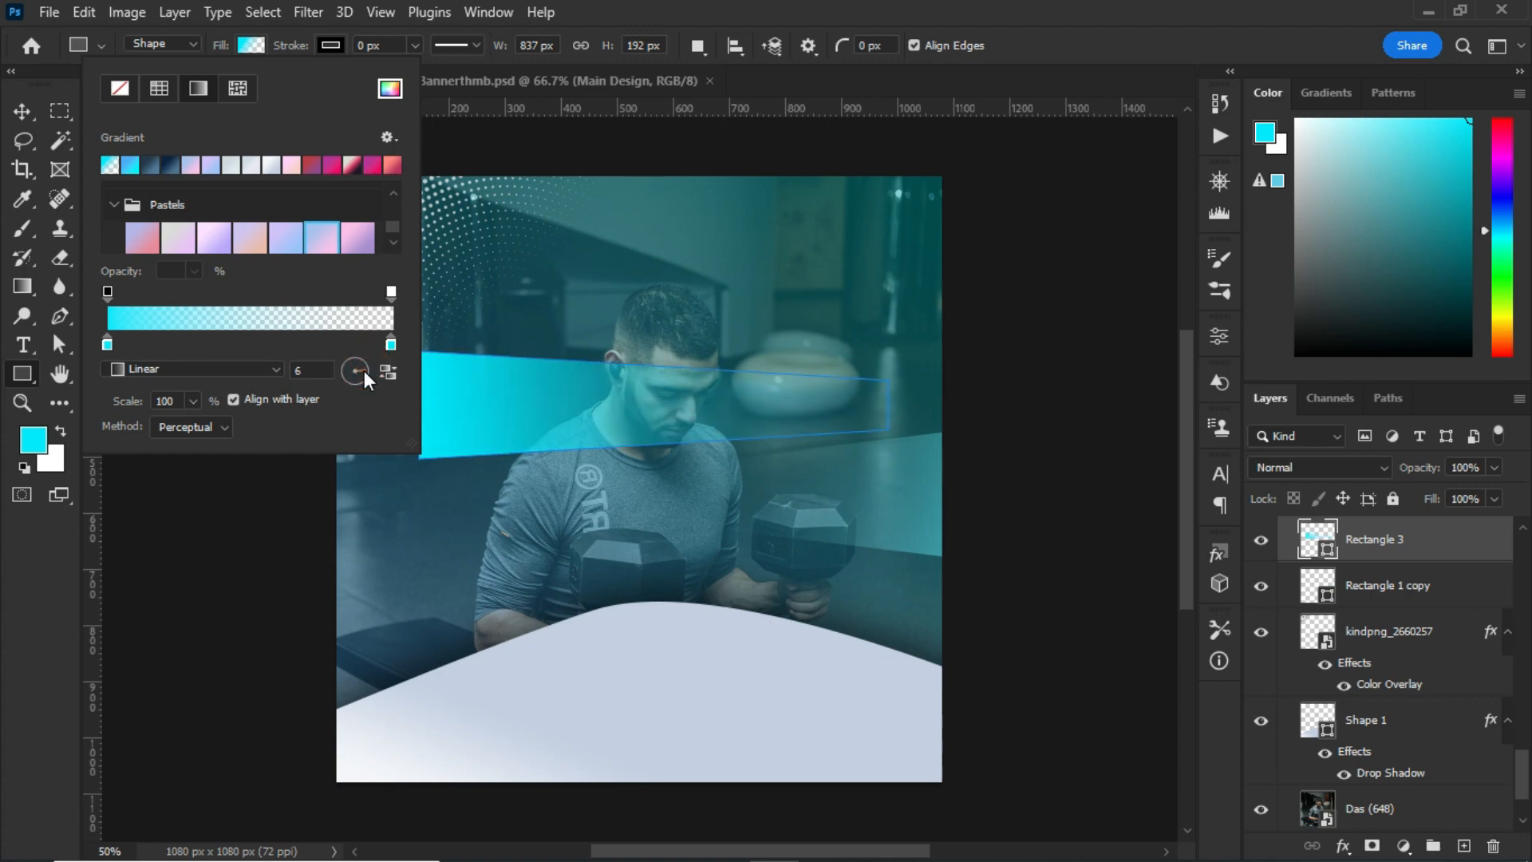
pyautogui.click(1064, 55)
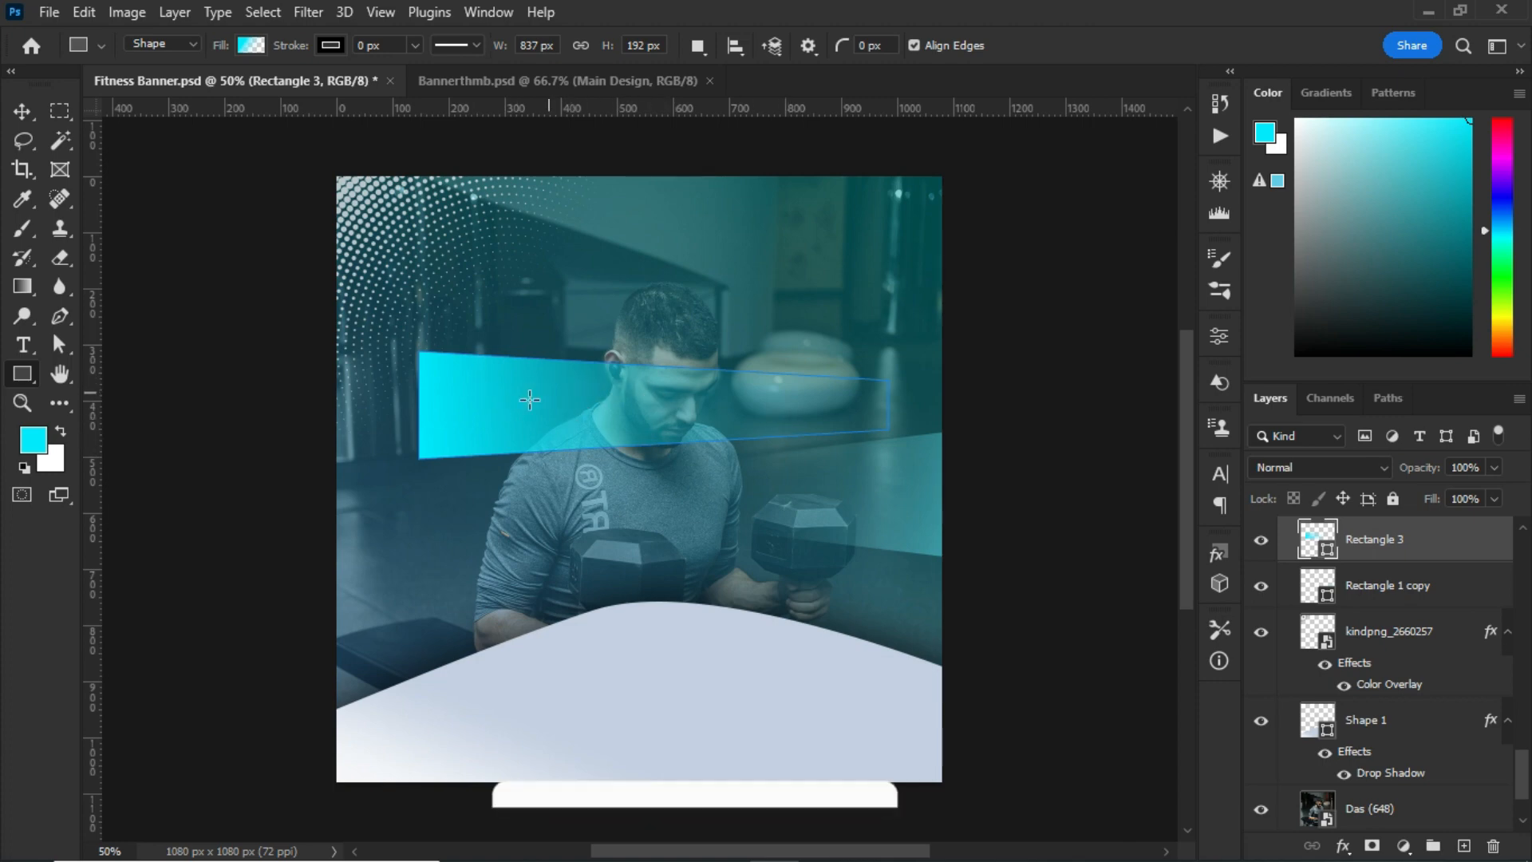
# Delete the tapered Rectangle 3 layer and show the Rectangle 1 copy 2 layer.
pyautogui.click(1493, 844)
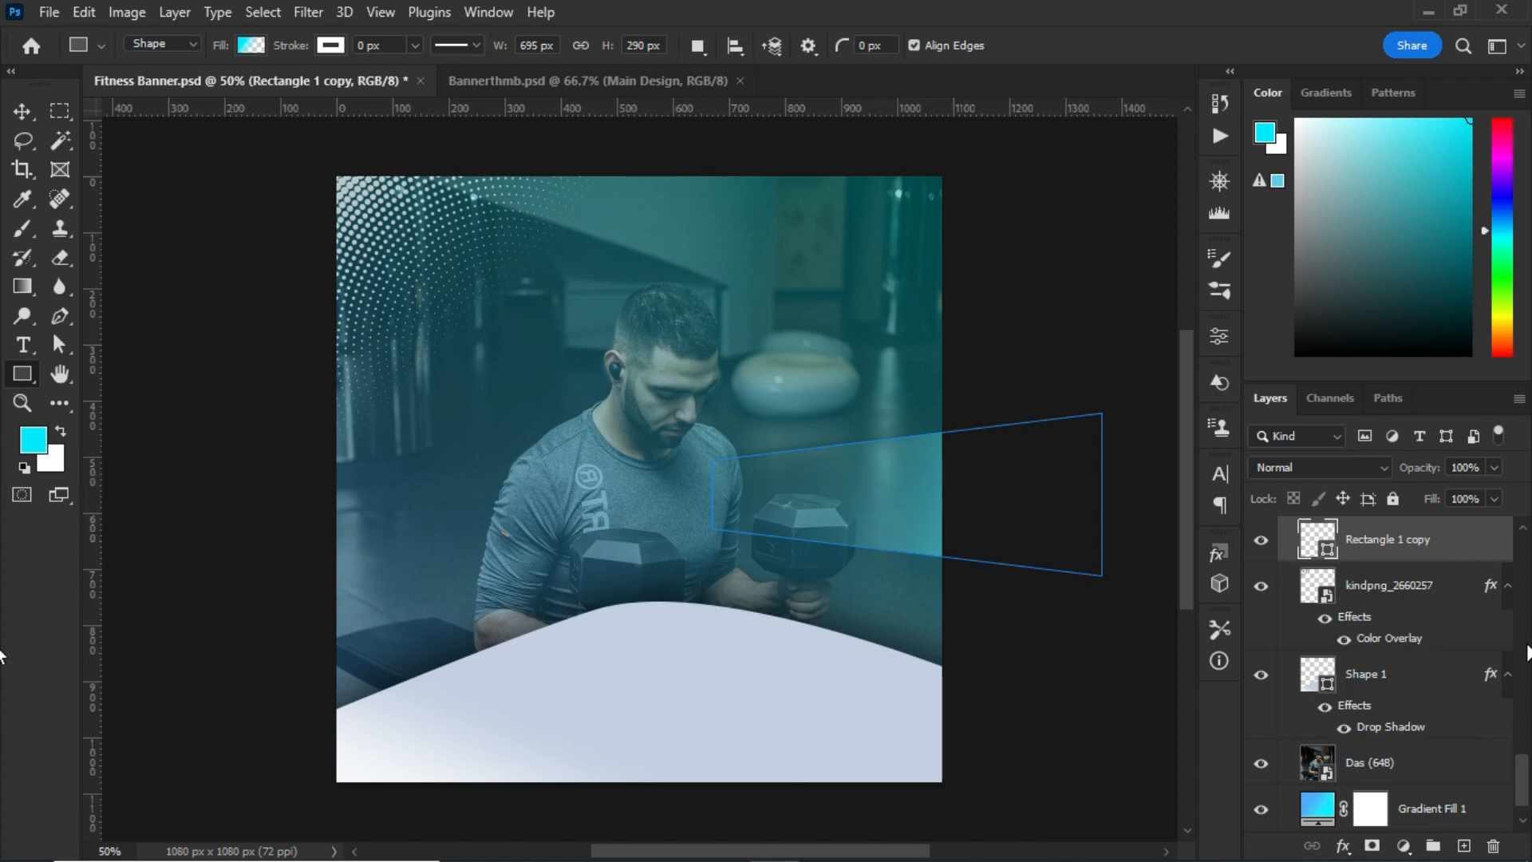
pyautogui.moveTo(1524, 797); pyautogui.dragTo(1522, 759)
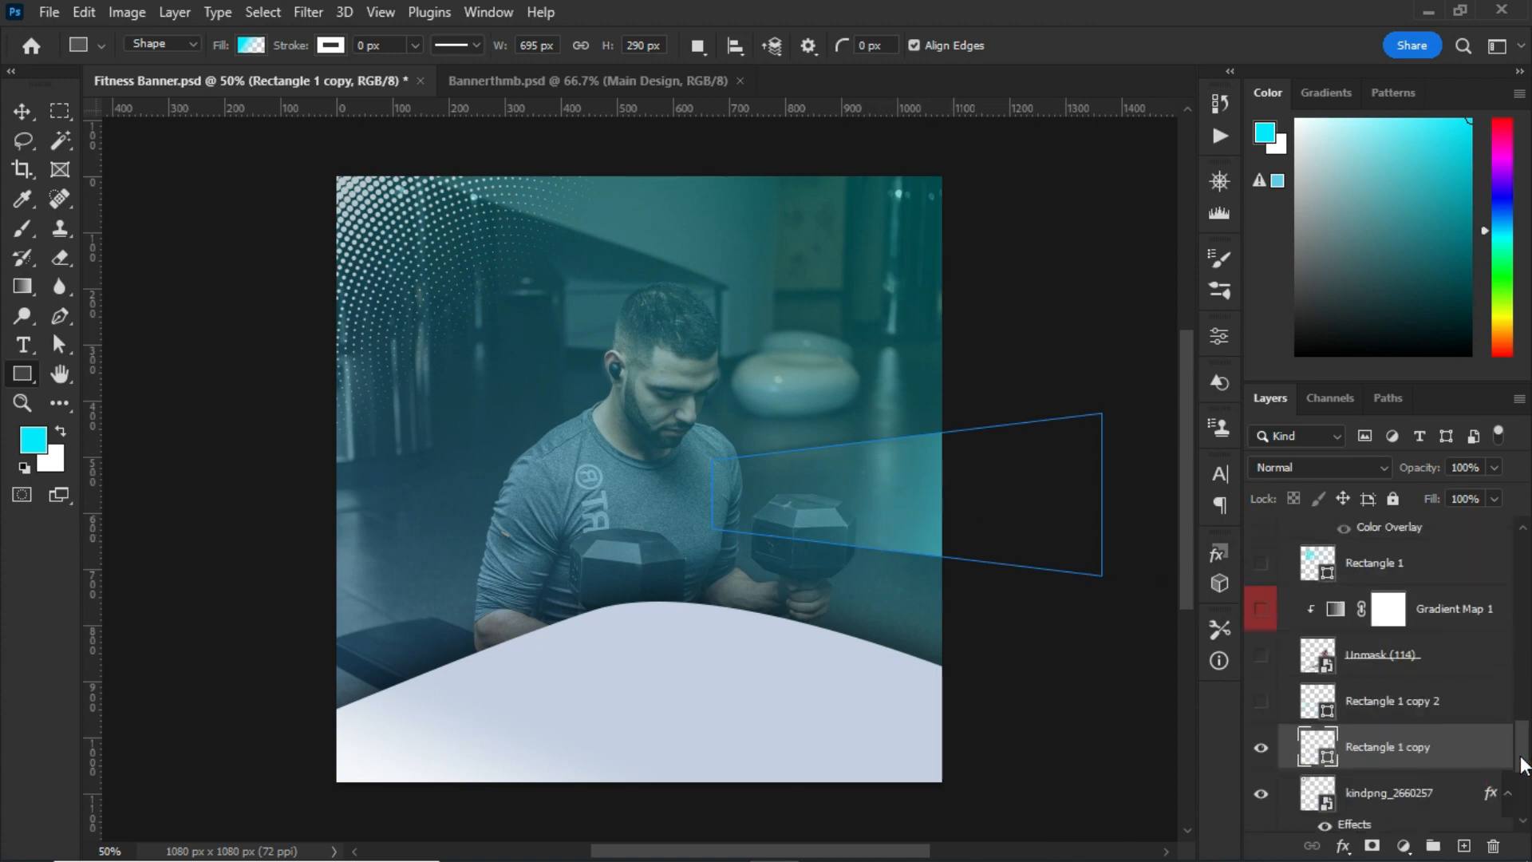
pyautogui.click(1260, 702)
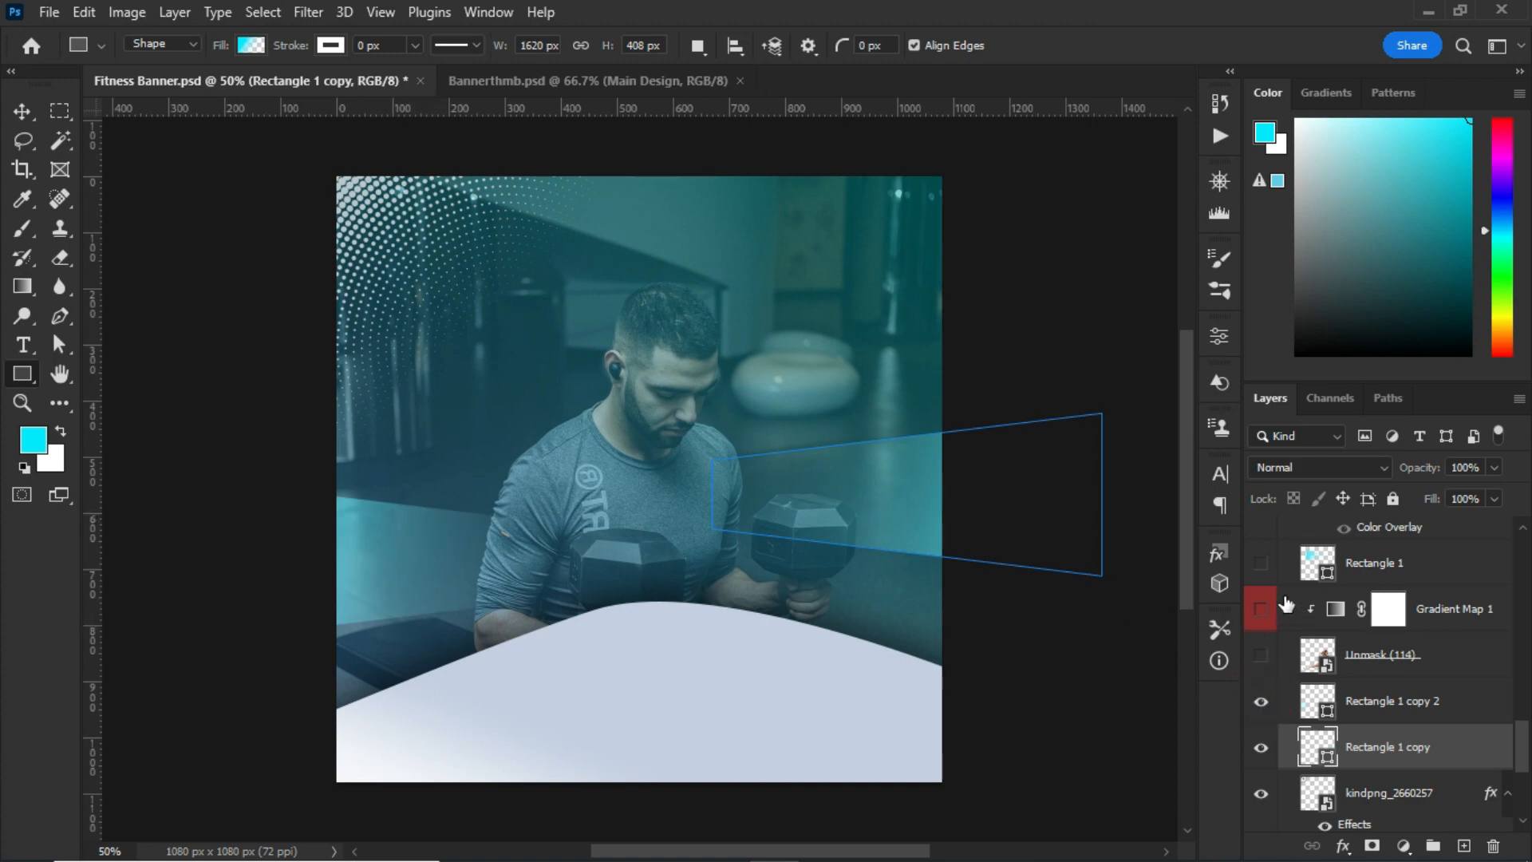
# Show the Rectangle 1 layer and the woman's cutout layer, Unmask (114), with no layer selected.
pyautogui.scroll(2, 1436, 664)
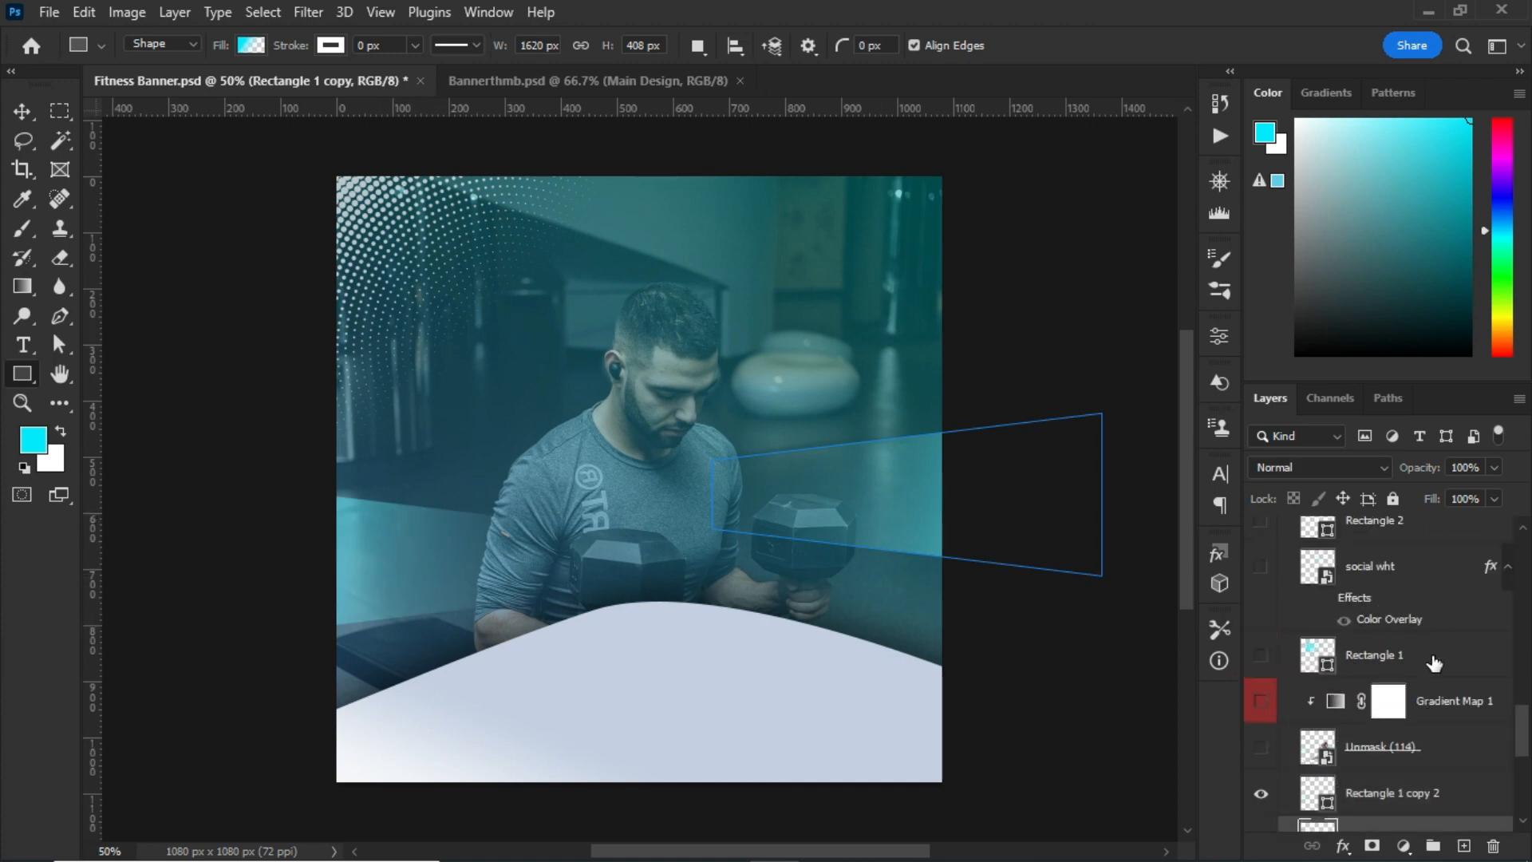
pyautogui.click(1260, 655)
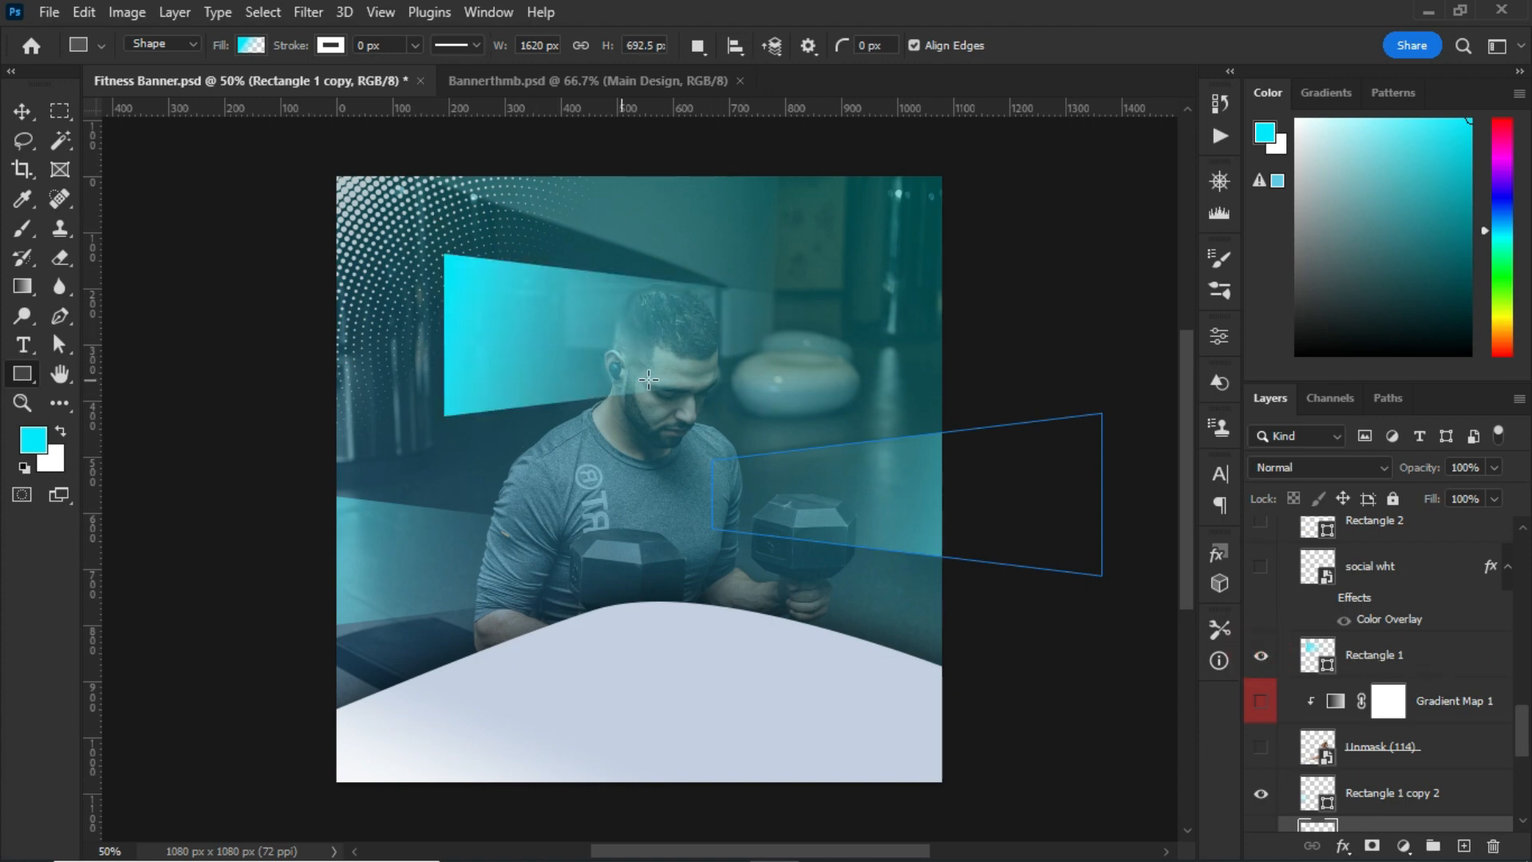
pyautogui.click(21, 111)
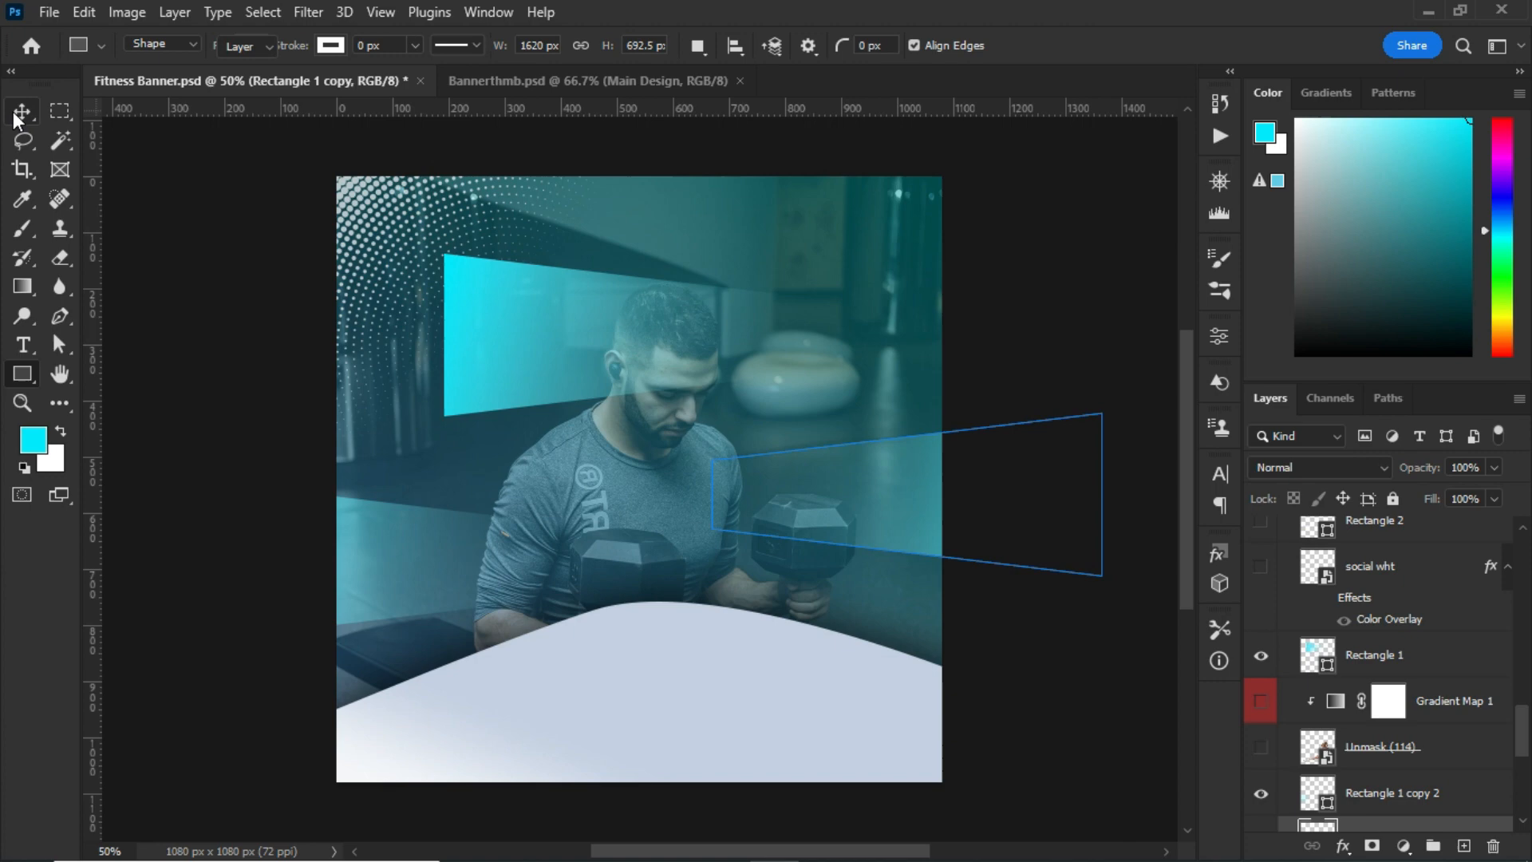
pyautogui.click(229, 214)
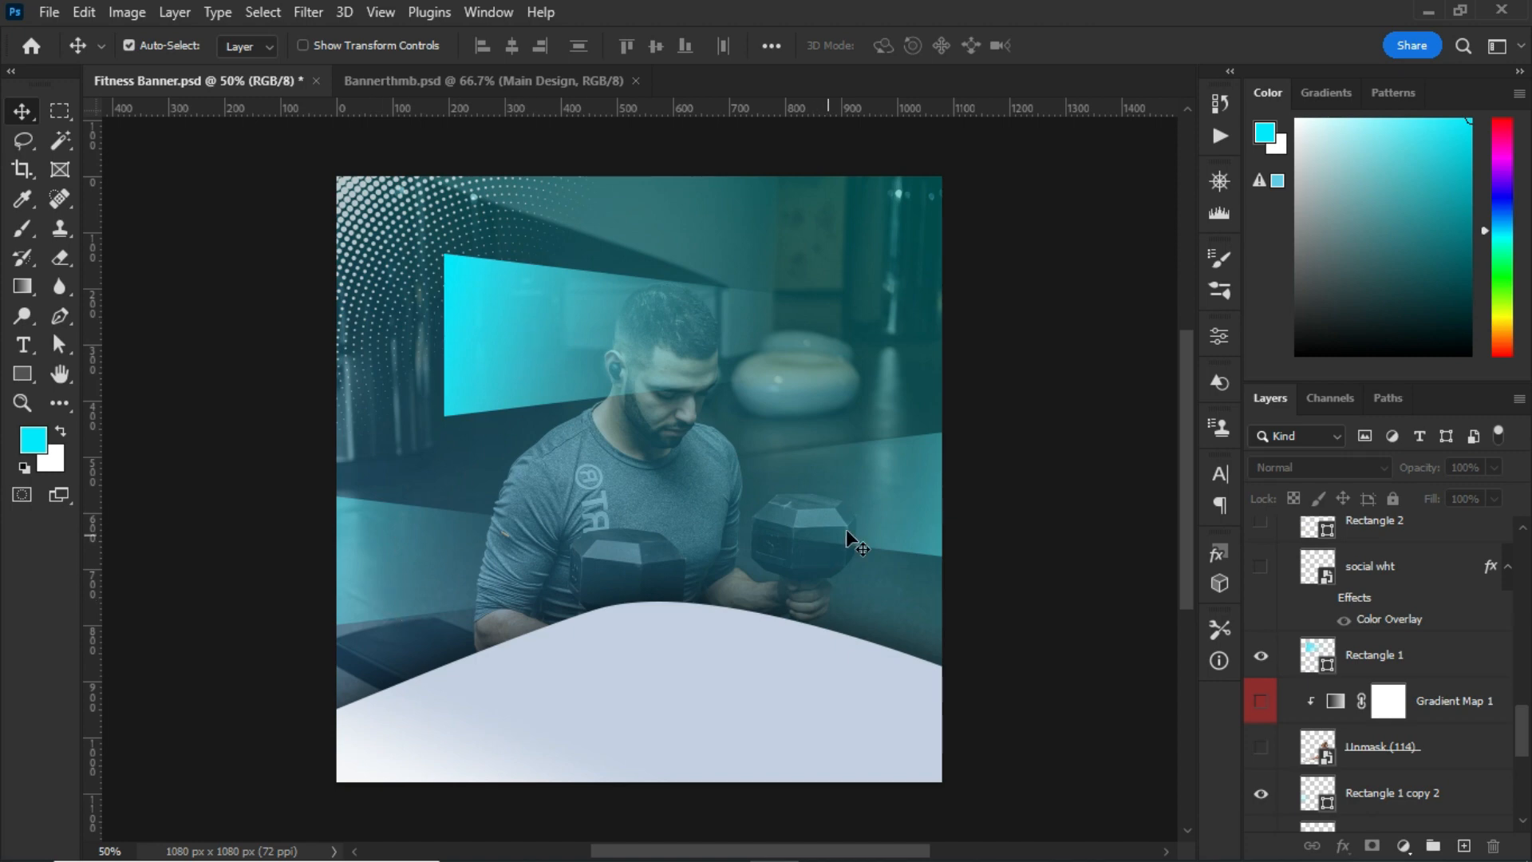
pyautogui.scroll(-1, 1436, 700)
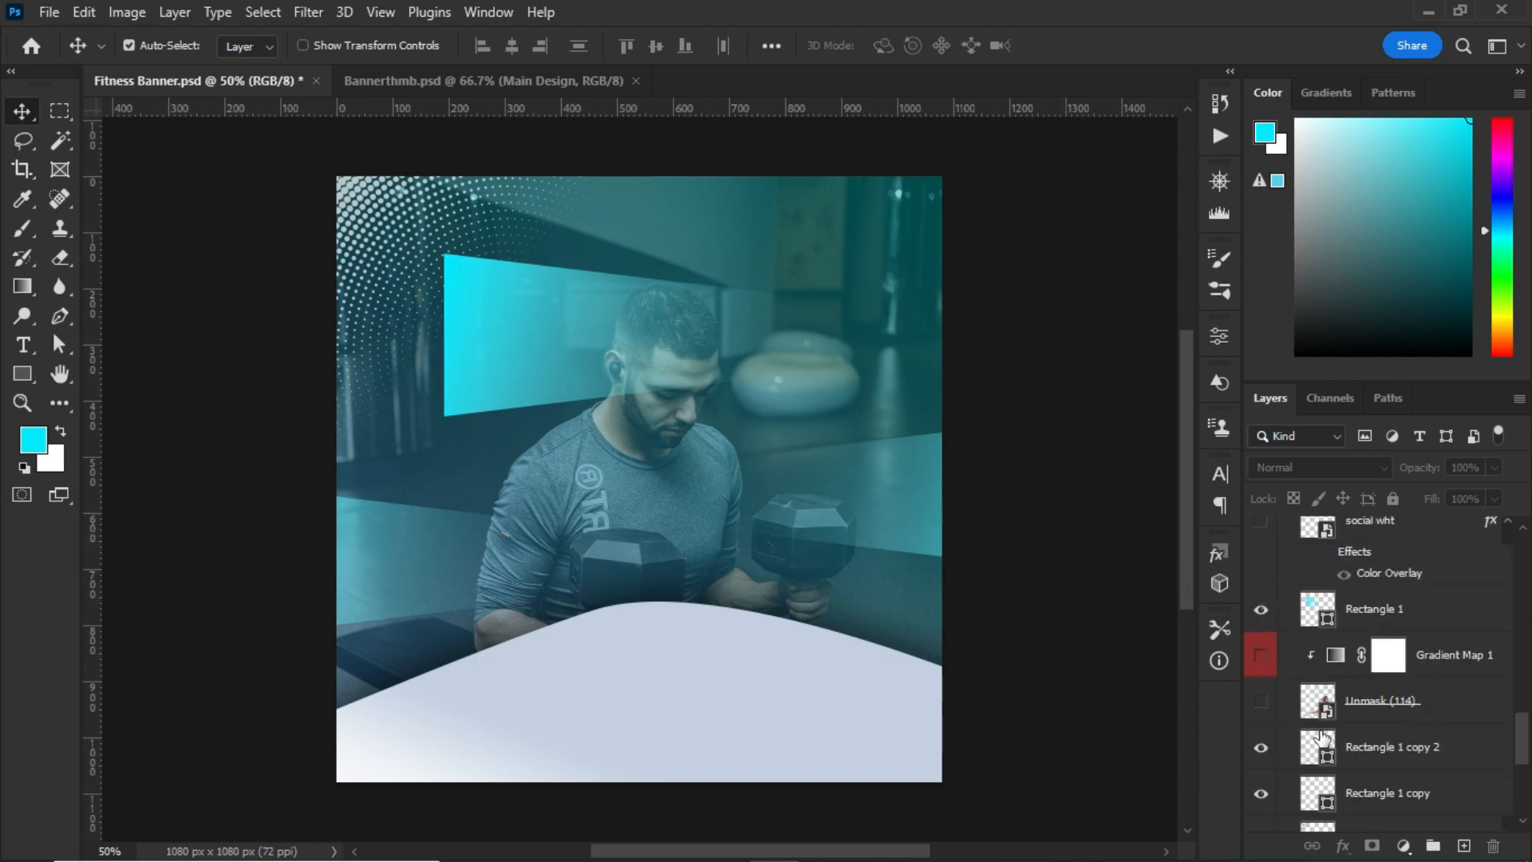
pyautogui.click(1261, 701)
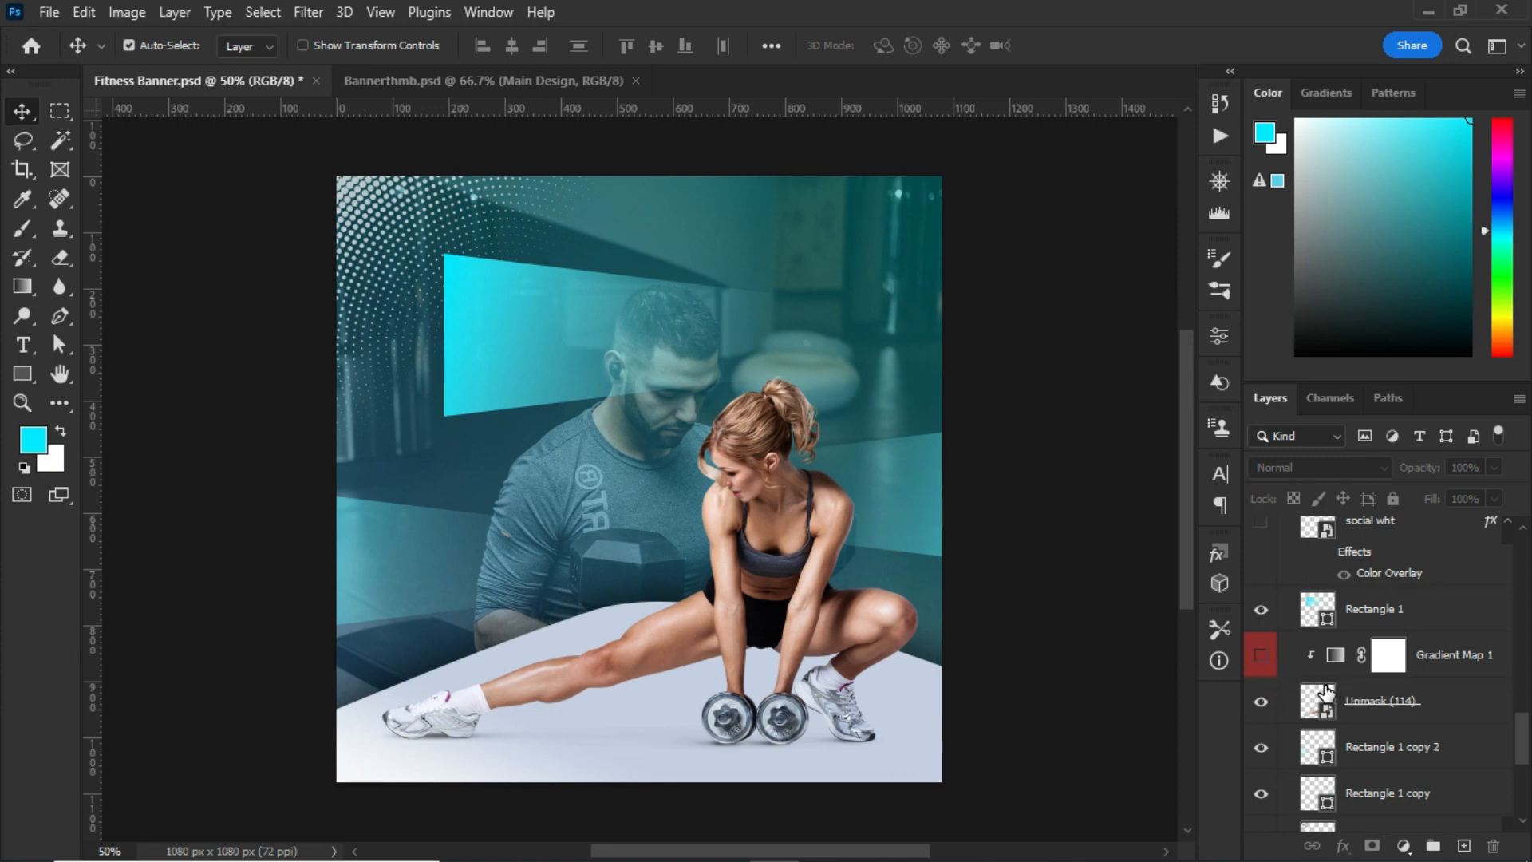
# Show the social wht icons layer with its effects and review its Color Overlay settings without changing them.
pyautogui.moveTo(1523, 744); pyautogui.dragTo(1523, 718)
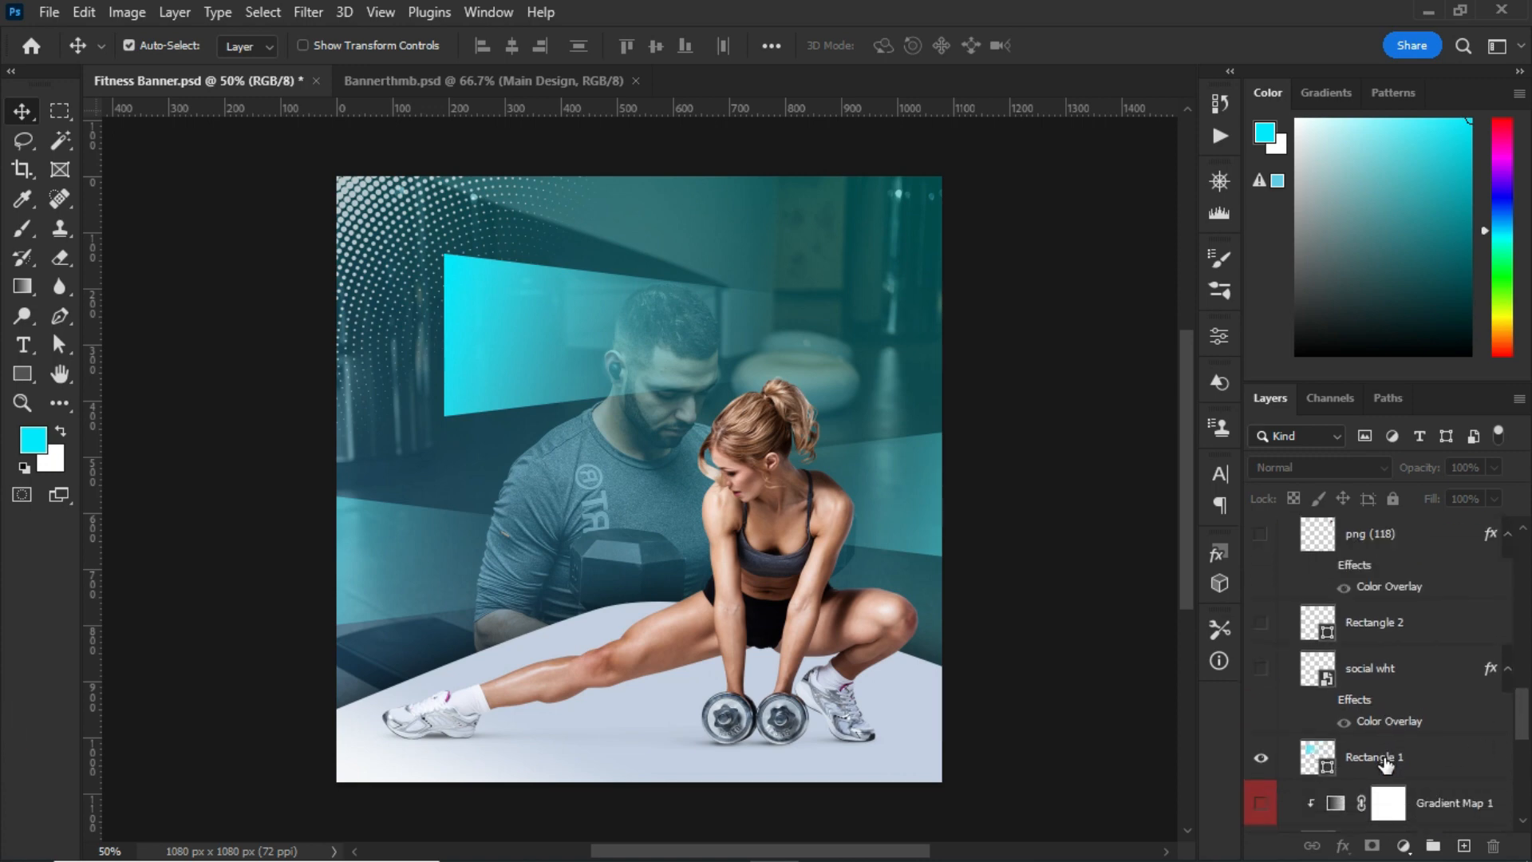
pyautogui.click(1260, 670)
pyautogui.click(1325, 701)
pyautogui.doubleClick(1376, 722)
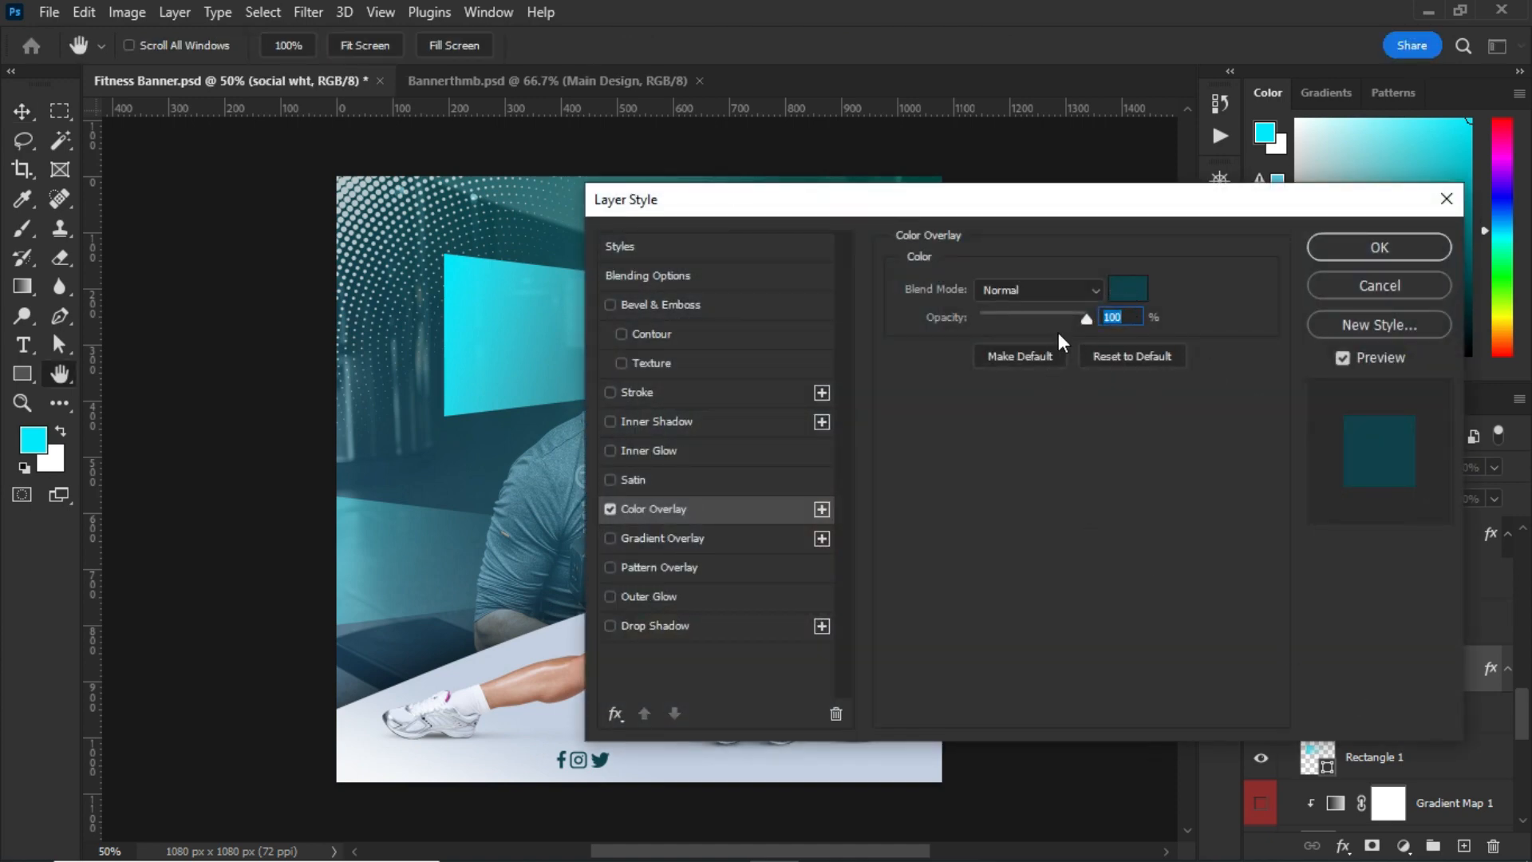
pyautogui.click(1357, 285)
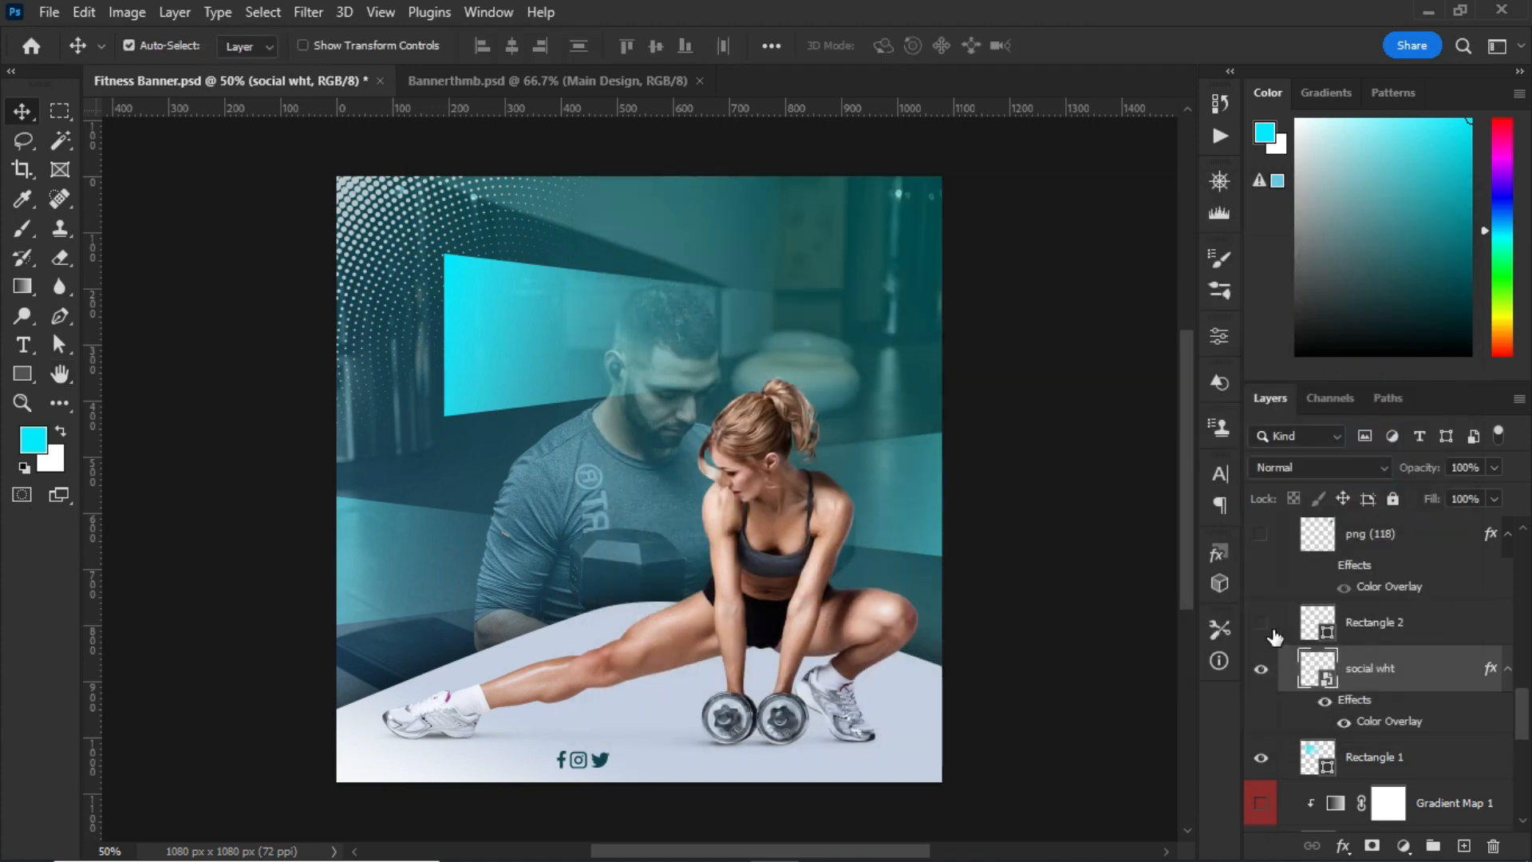
# Show the Rectangle 2 layer and review the rounded bar's shape properties.
pyautogui.click(1263, 622)
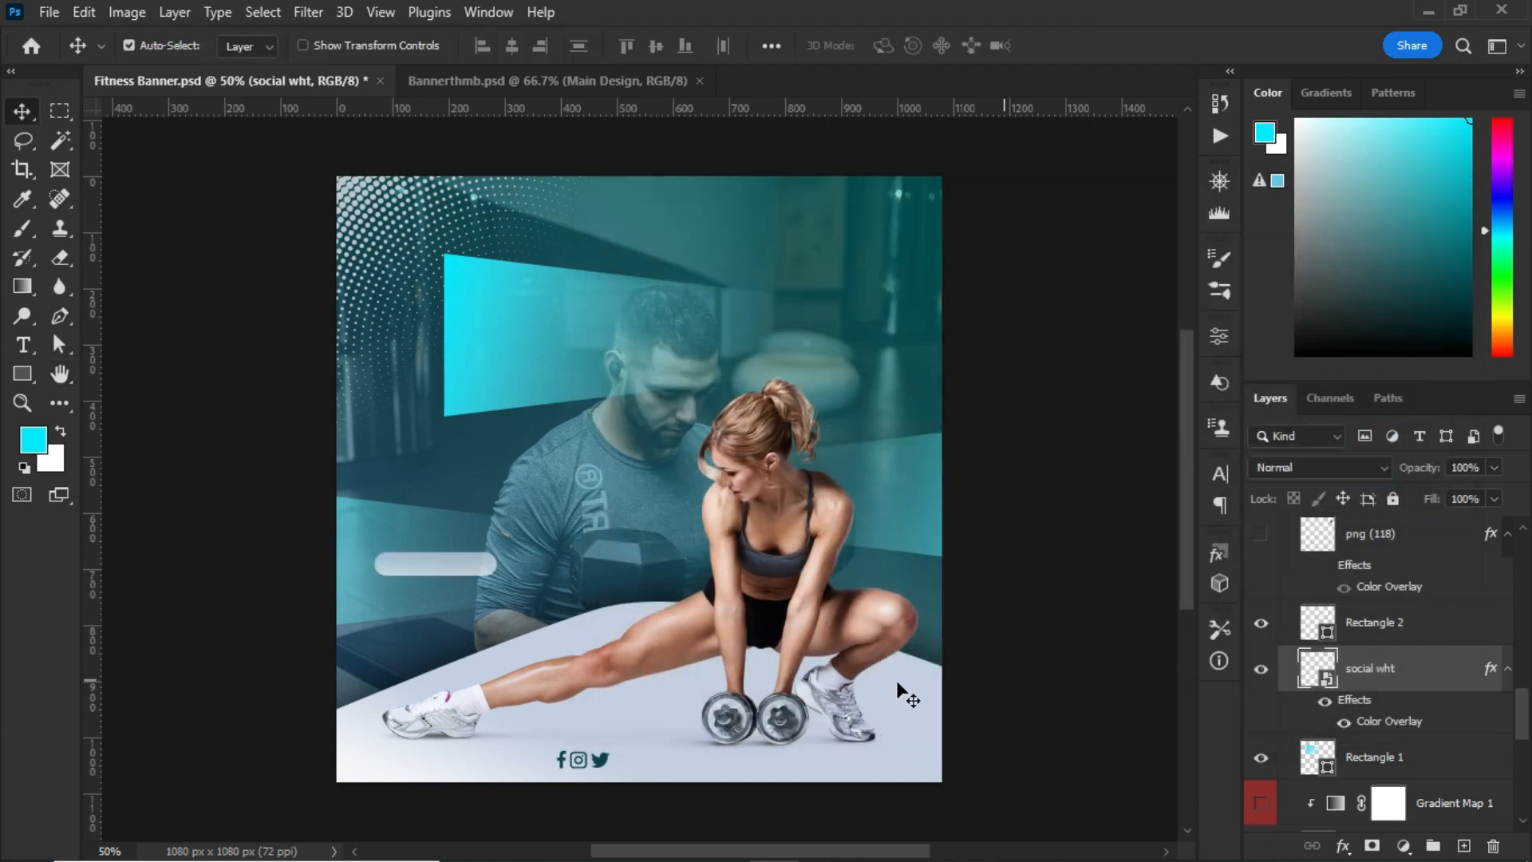
pyautogui.click(1219, 335)
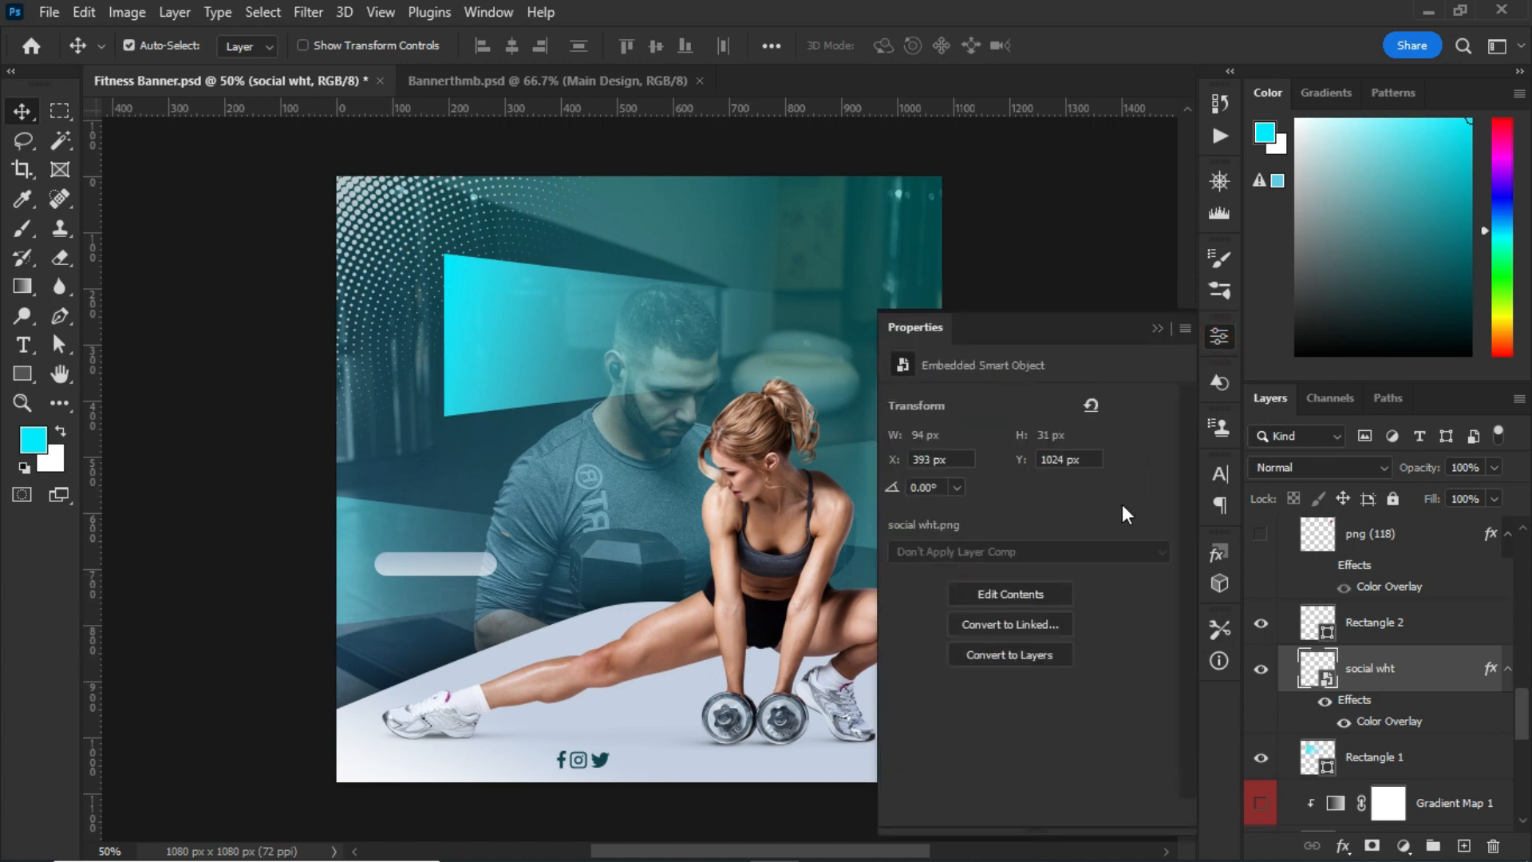
pyautogui.click(1389, 624)
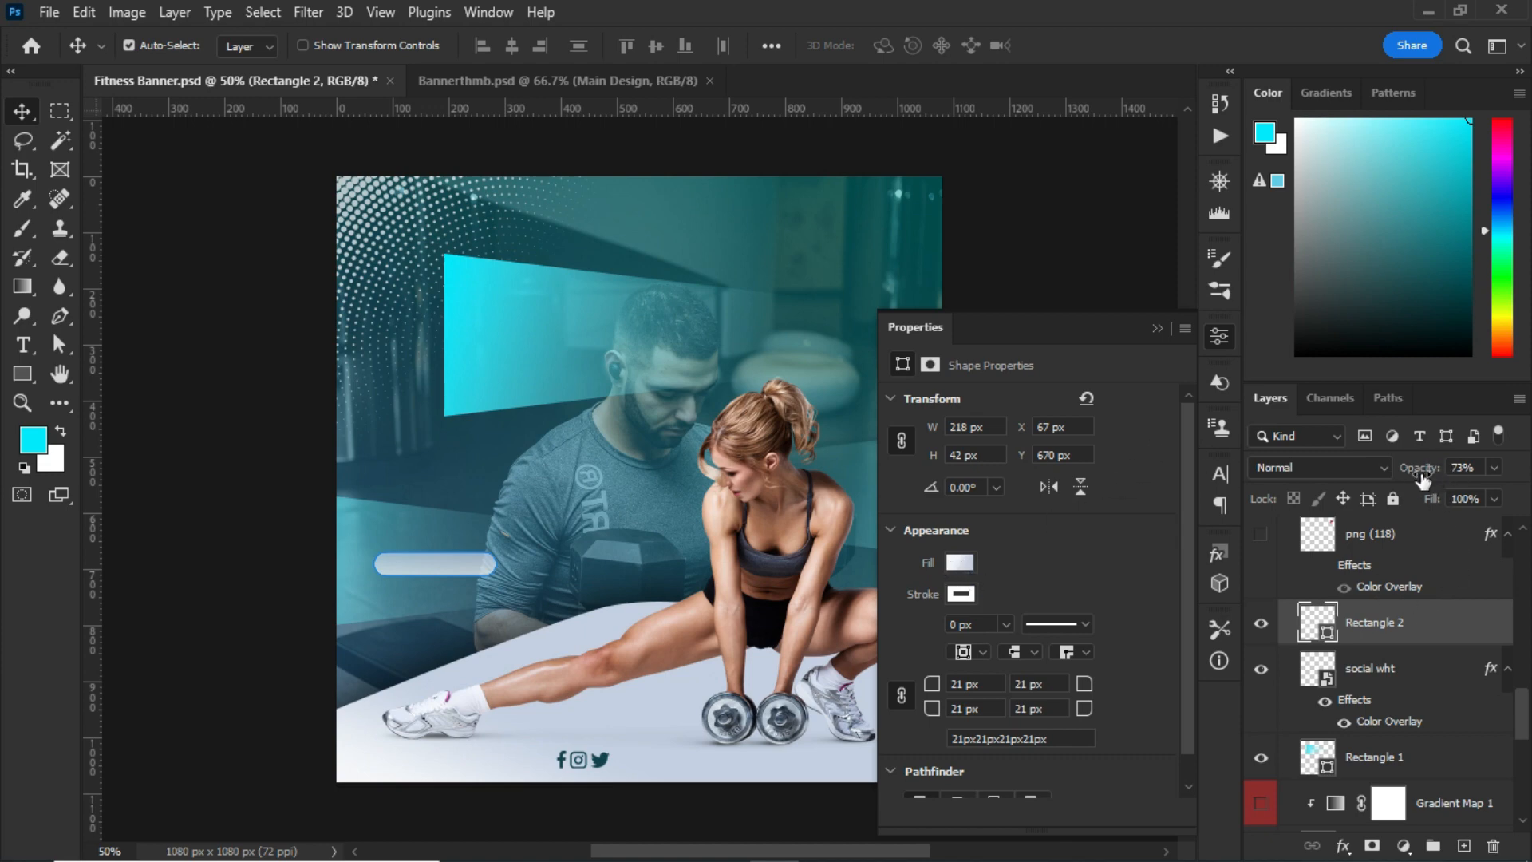
pyautogui.click(1156, 329)
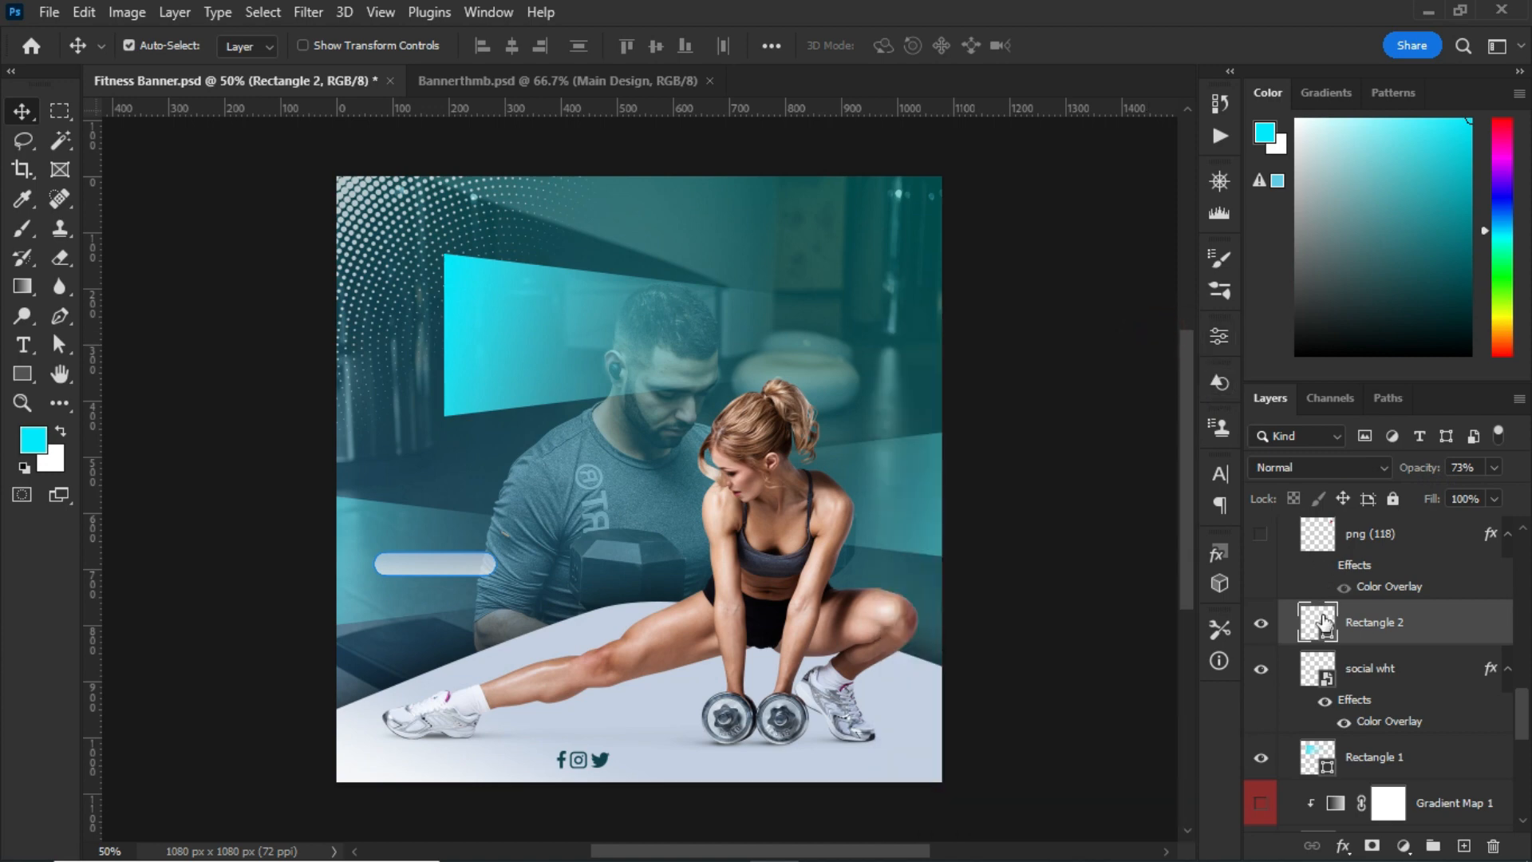
# Show the png (118) logo layer and turn on its Color Overlay effect.
pyautogui.scroll(1, 1368, 594)
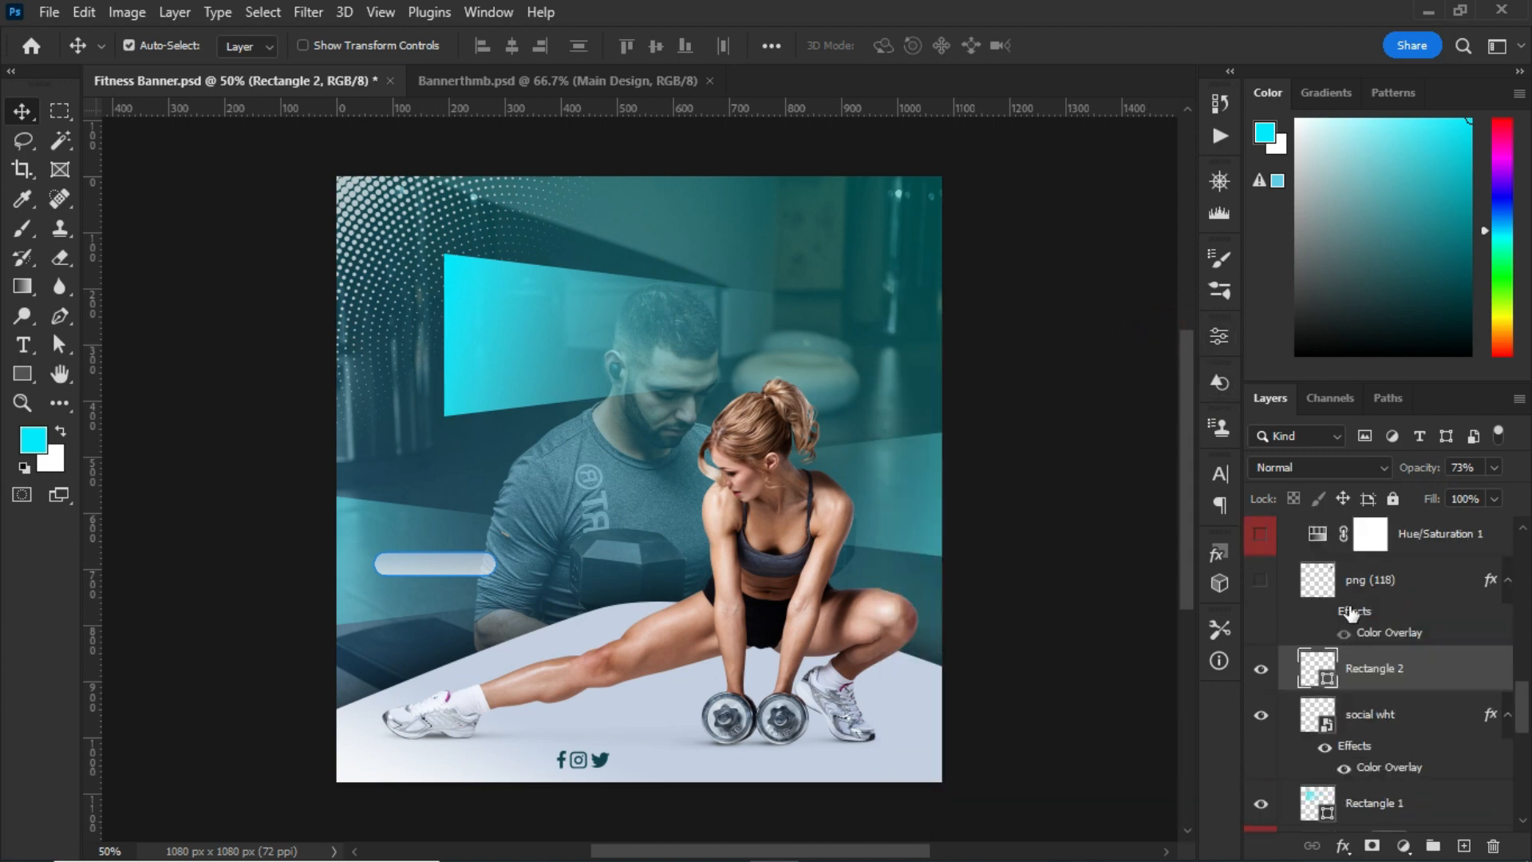
pyautogui.click(1261, 582)
pyautogui.click(1318, 622)
pyautogui.click(1324, 612)
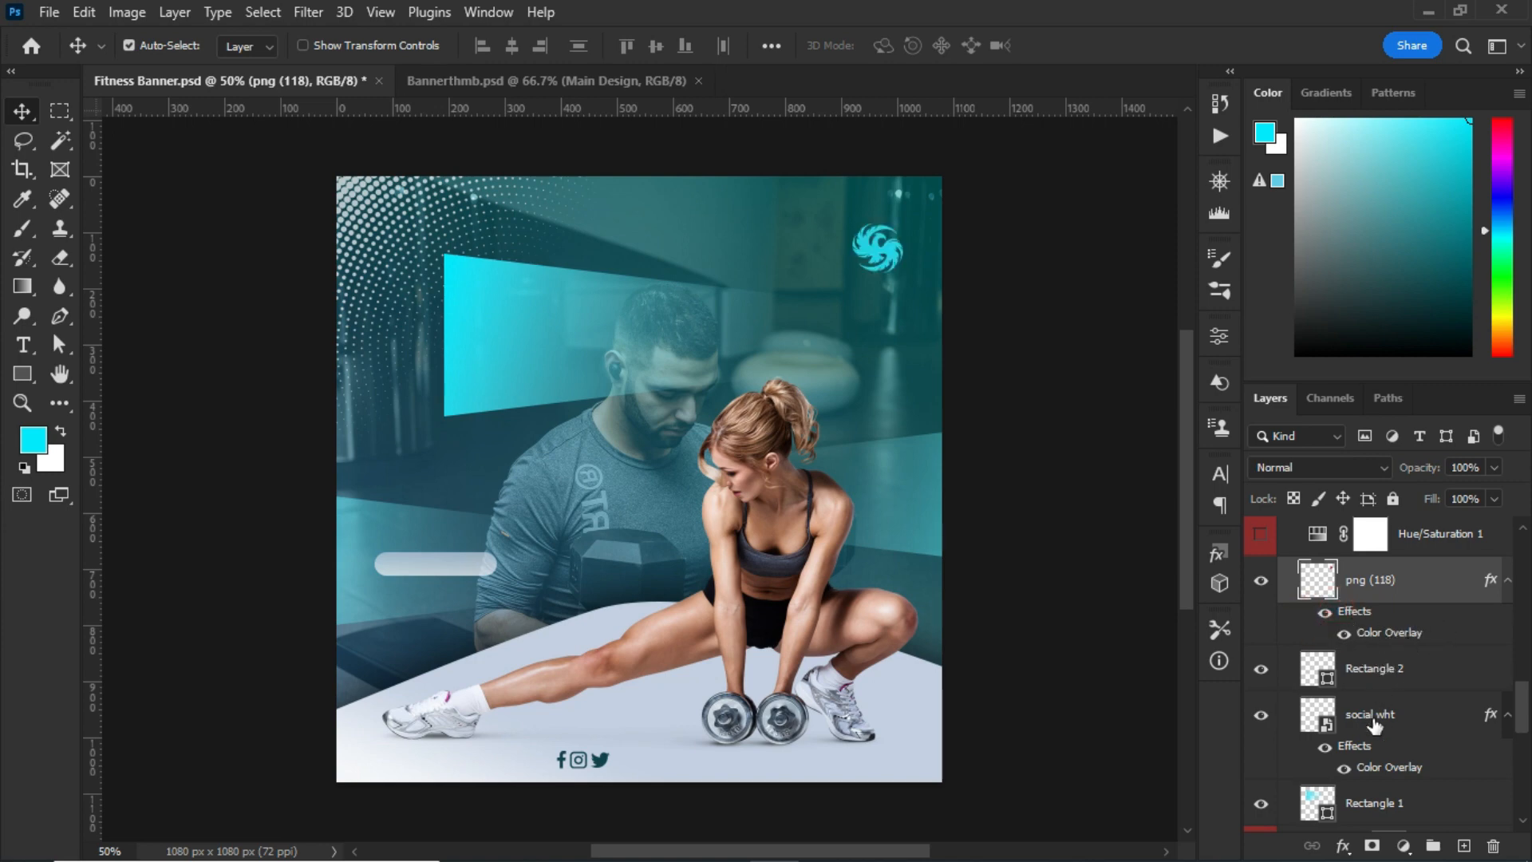
# Review the Color Overlay settings in the png (118) logo's layer style without changing them.
pyautogui.click(1344, 847)
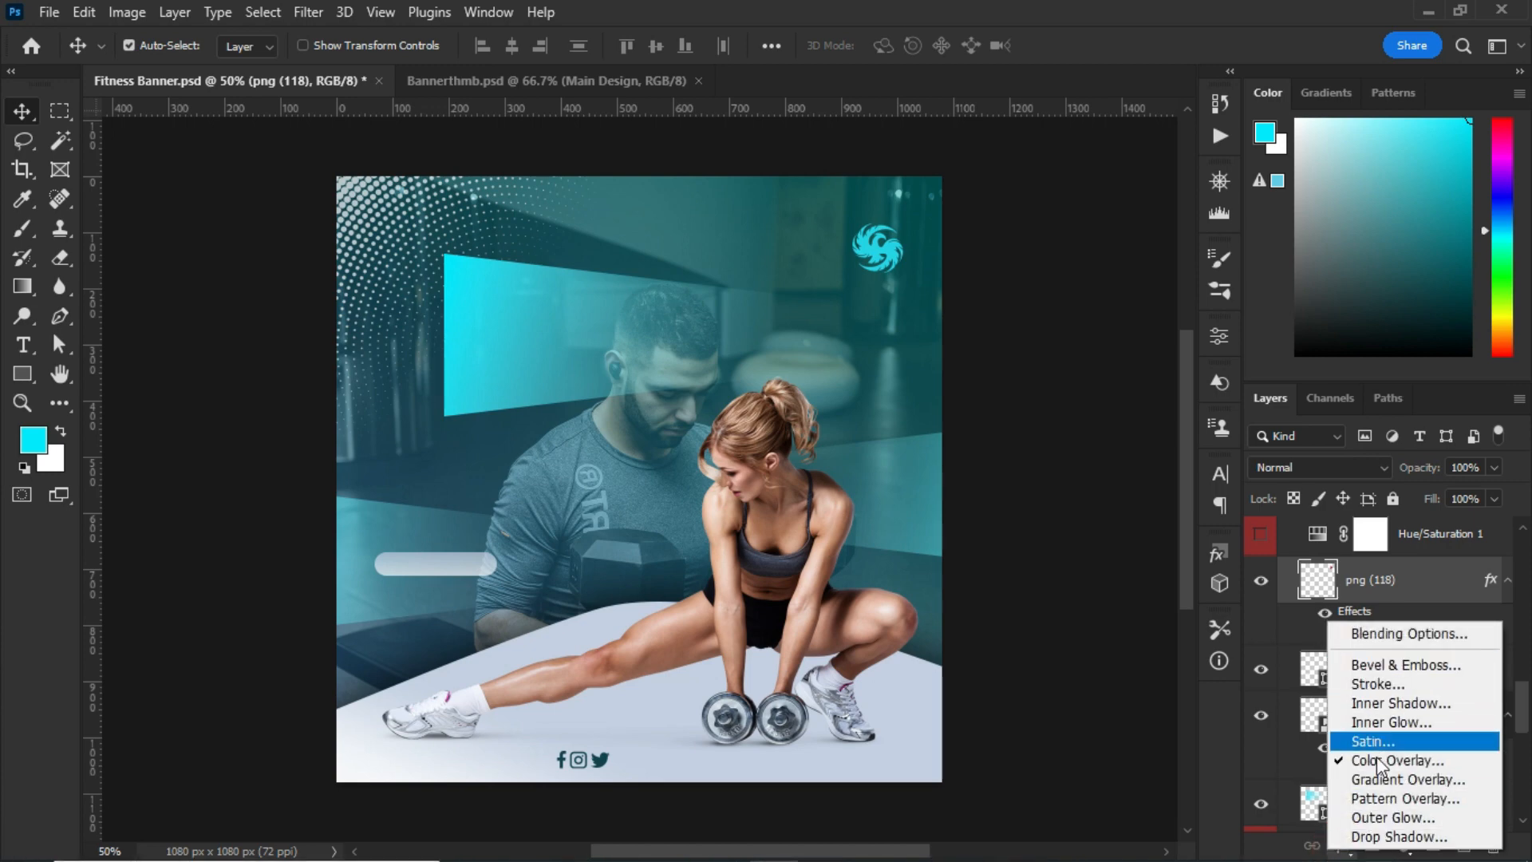
pyautogui.click(1439, 611)
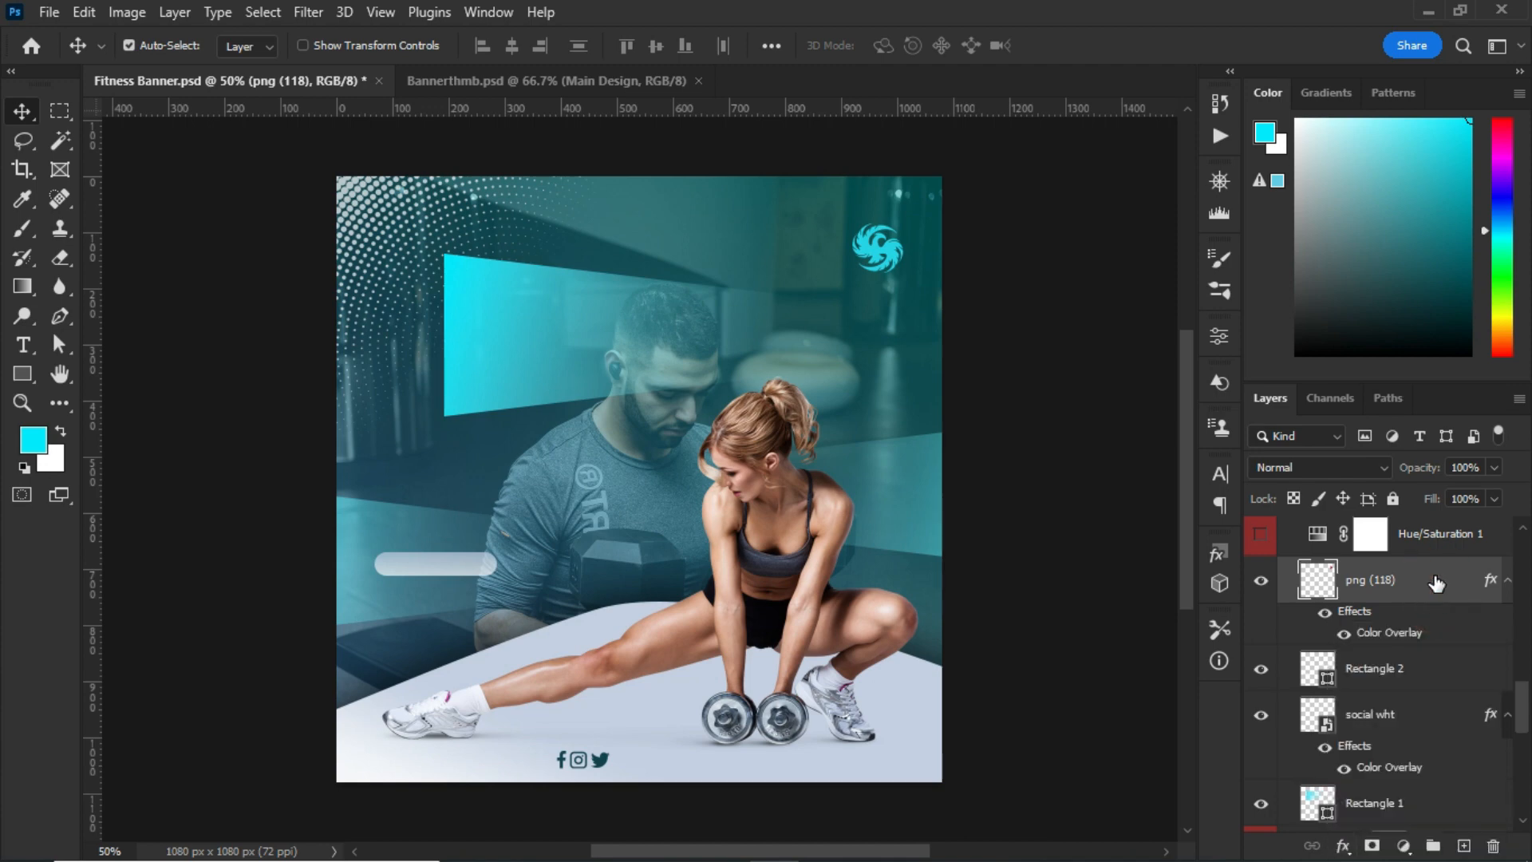
pyautogui.doubleClick(1436, 584)
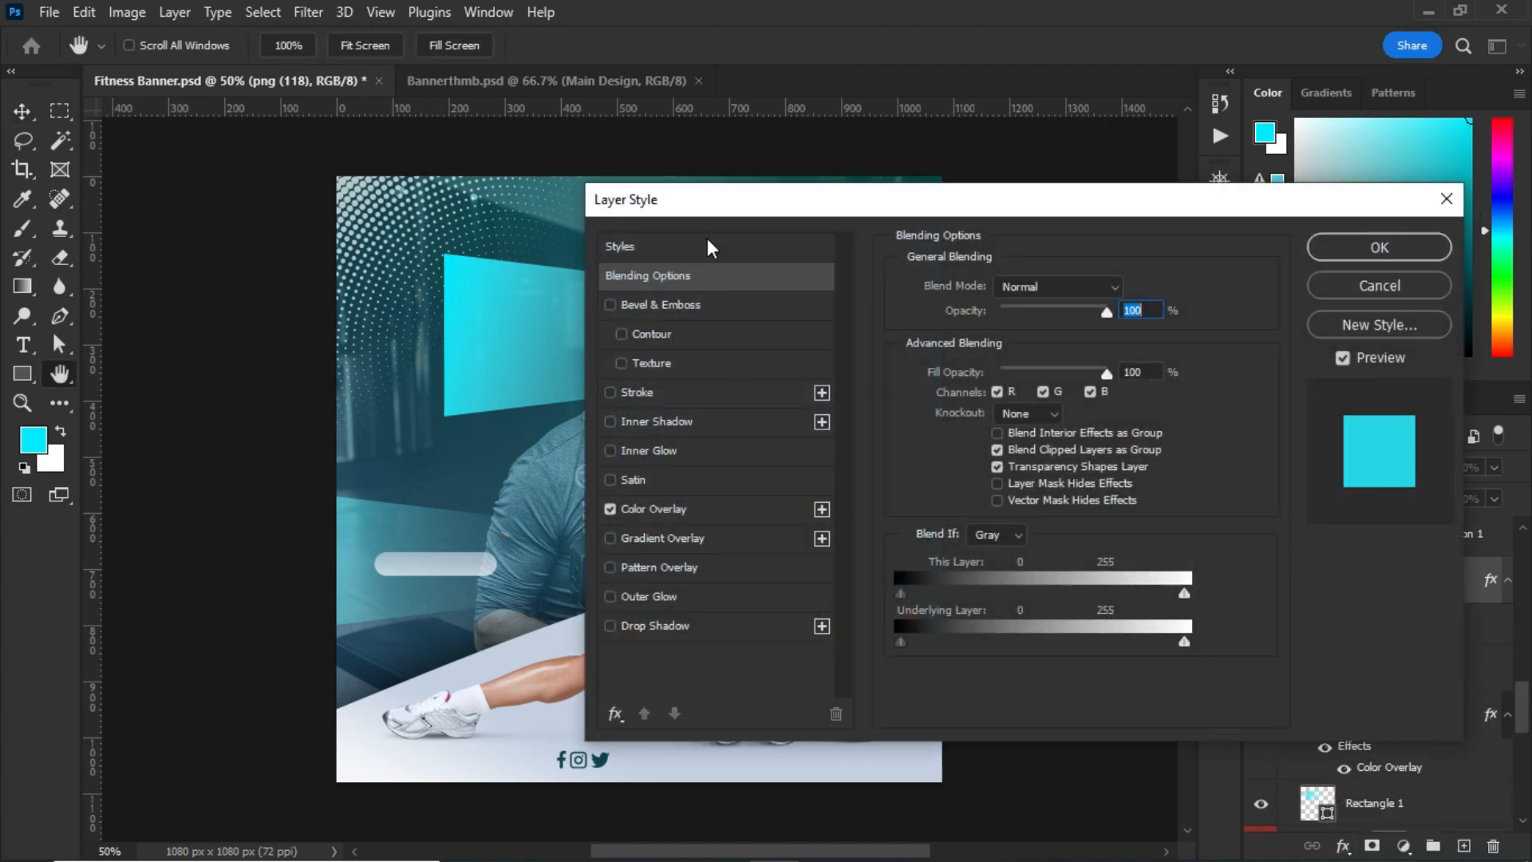
pyautogui.click(724, 514)
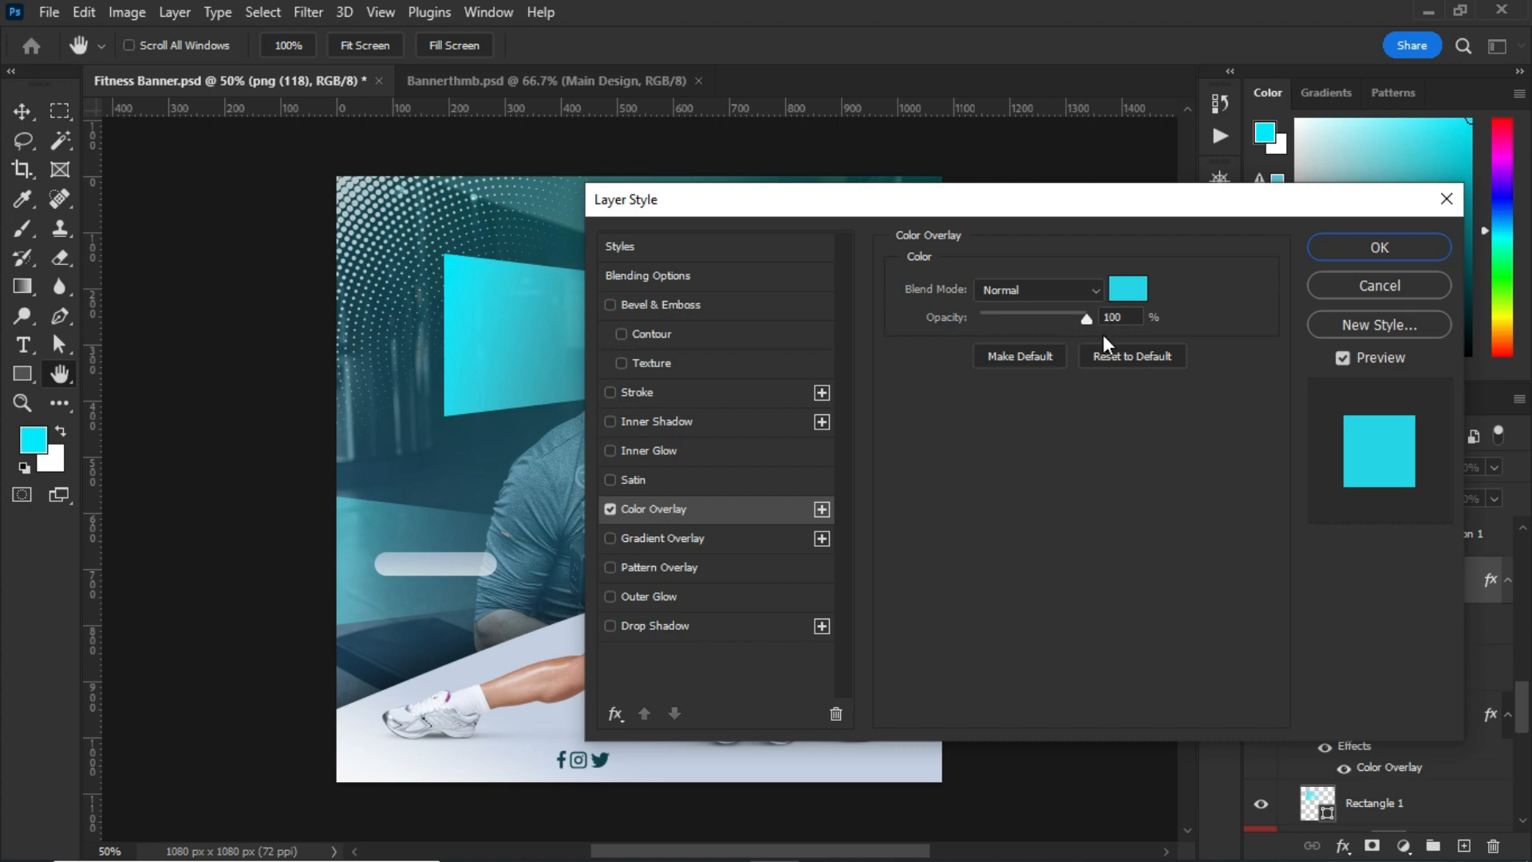
pyautogui.click(1381, 286)
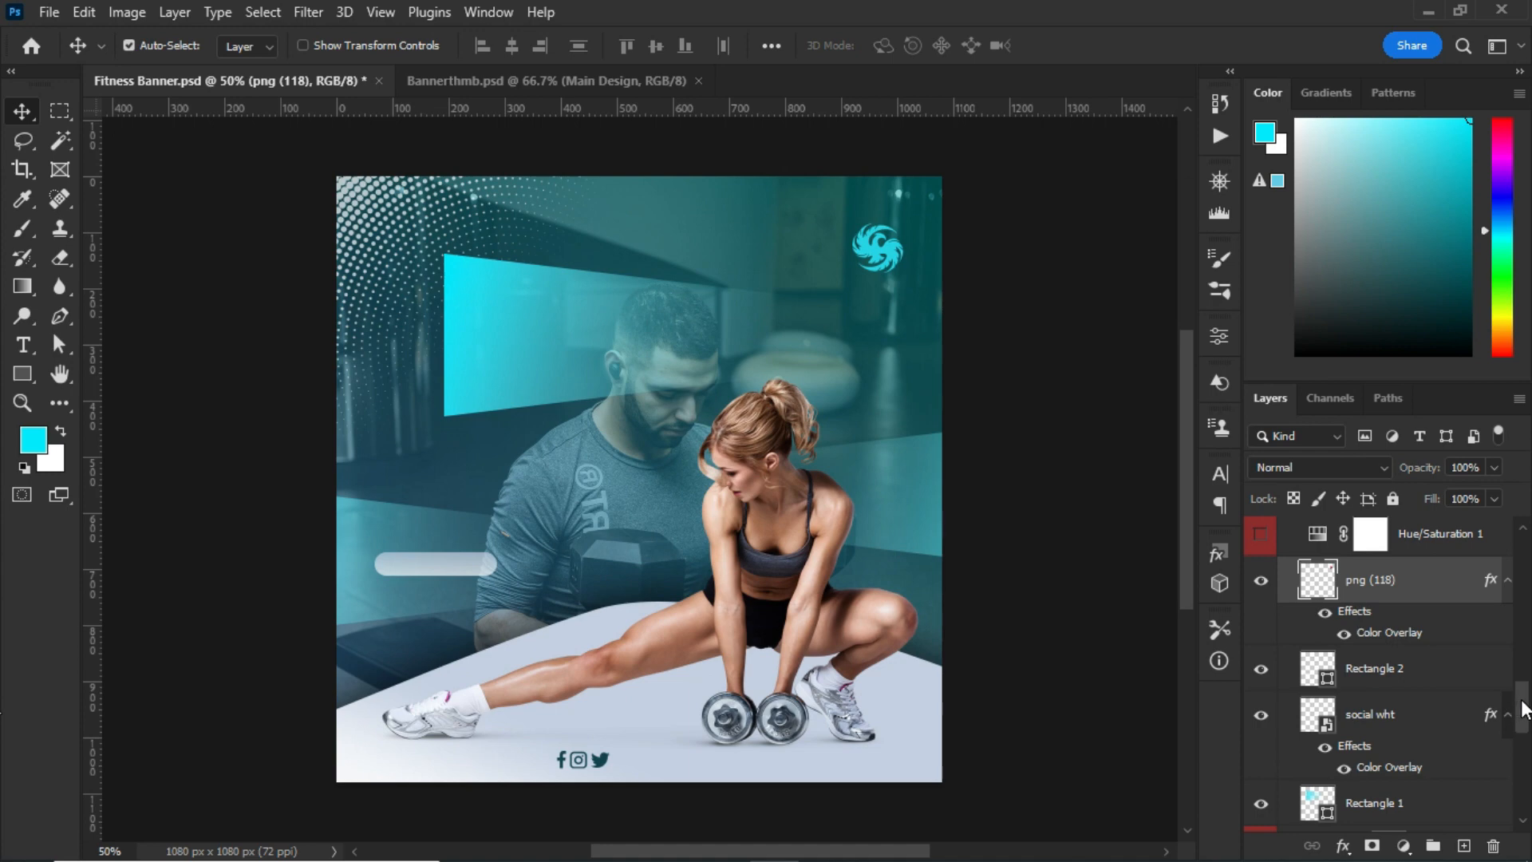
pyautogui.moveTo(1522, 709); pyautogui.dragTo(1522, 686)
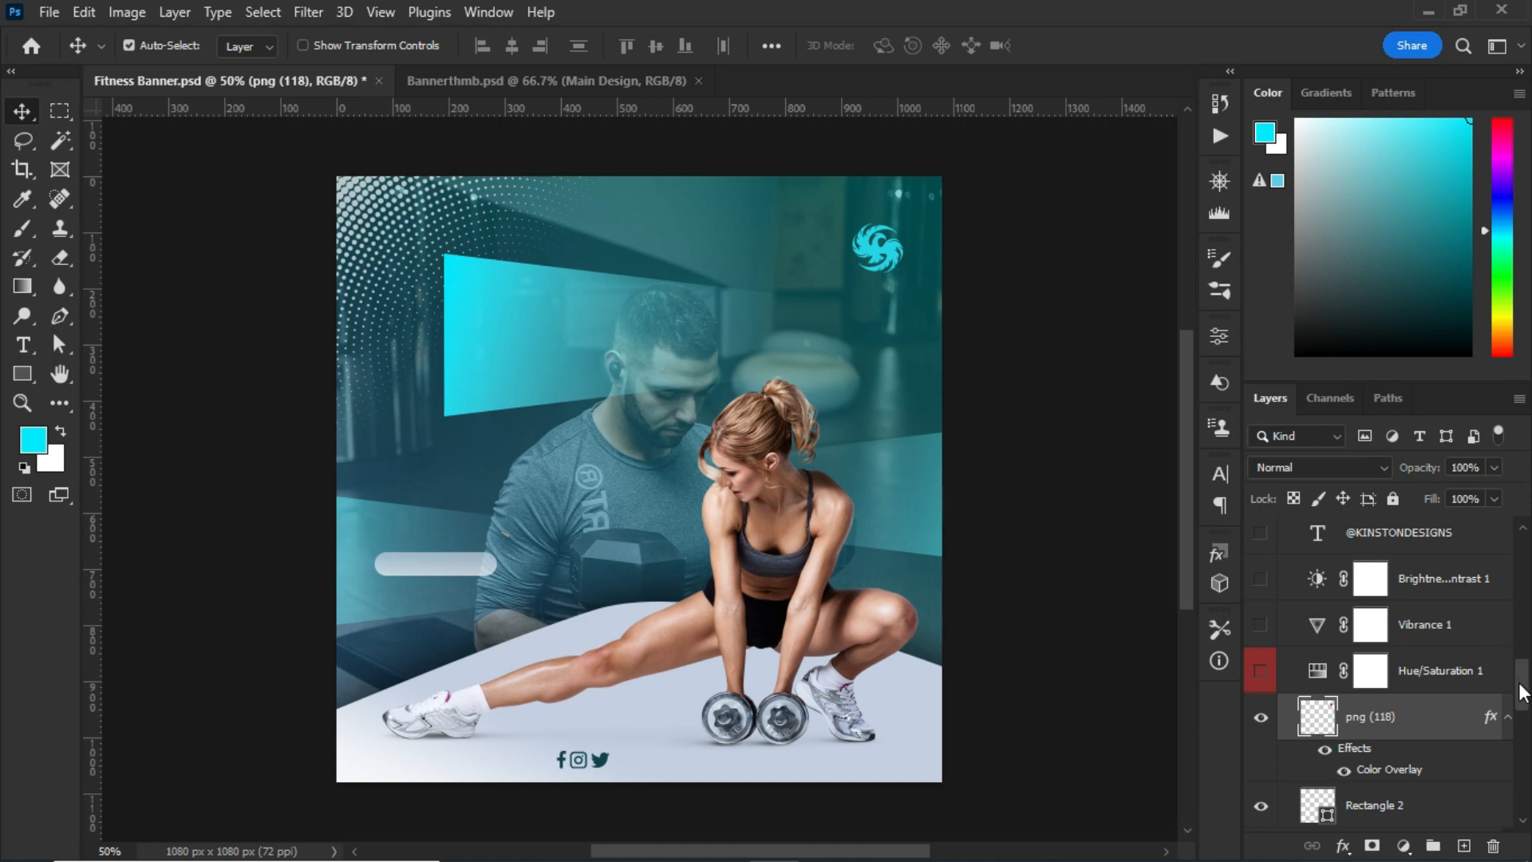
pyautogui.moveTo(1522, 690); pyautogui.dragTo(1522, 670)
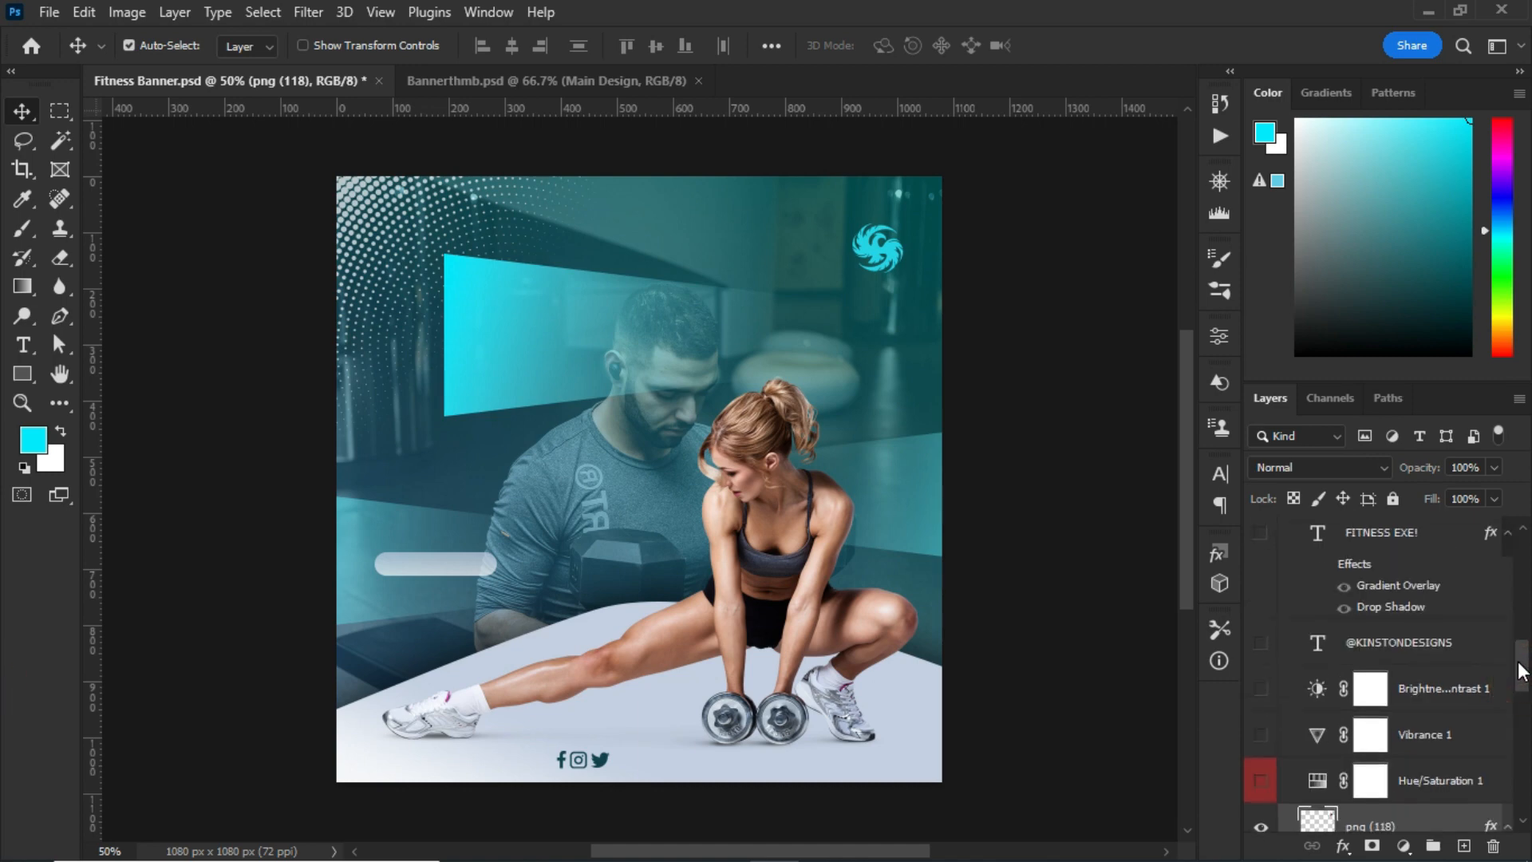
pyautogui.click(1261, 643)
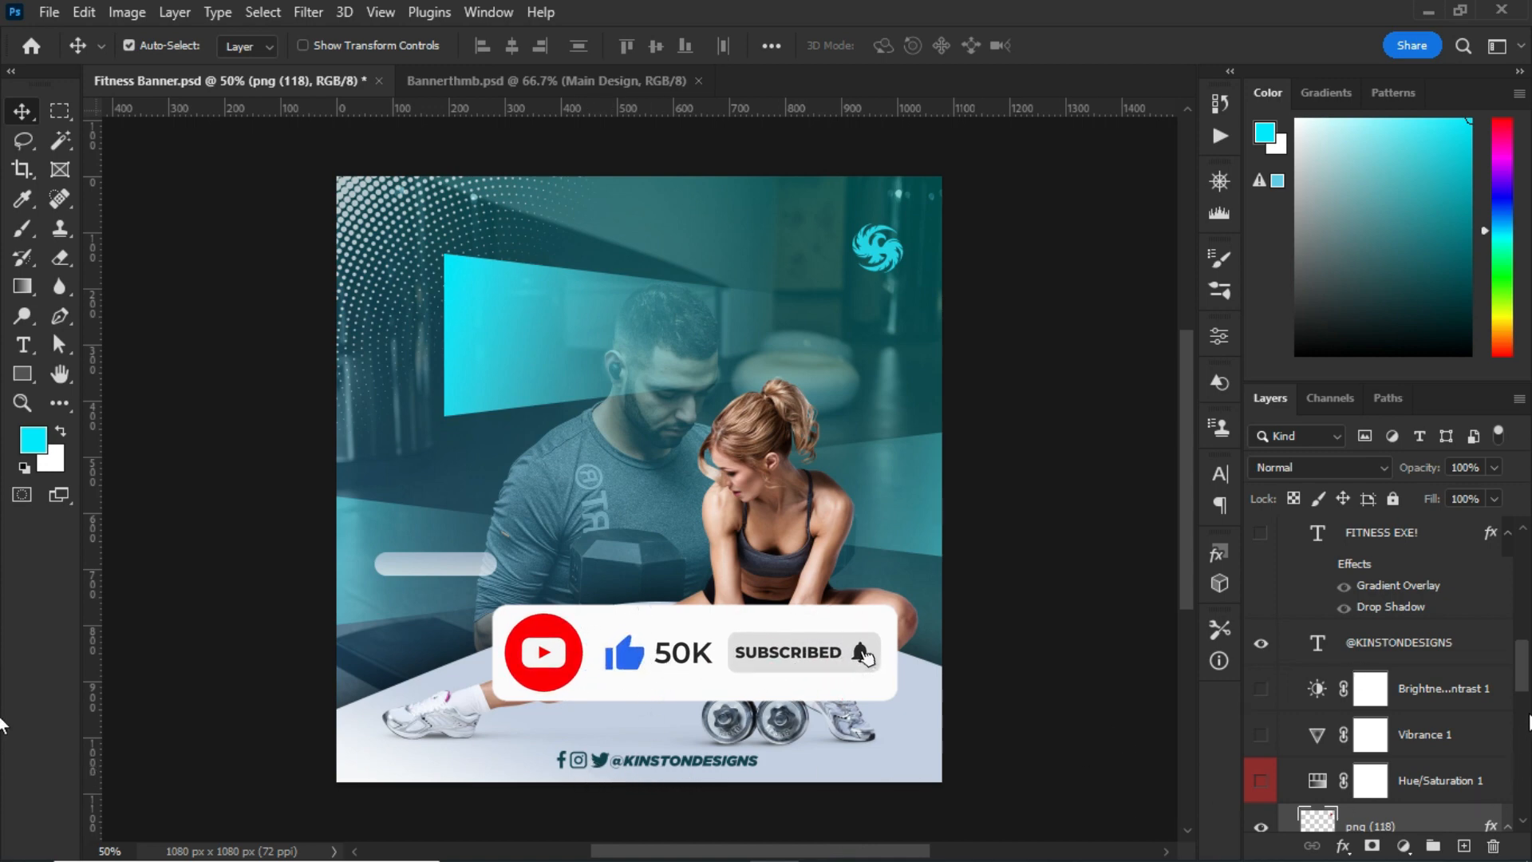
pyautogui.moveTo(1525, 680); pyautogui.dragTo(1286, 672)
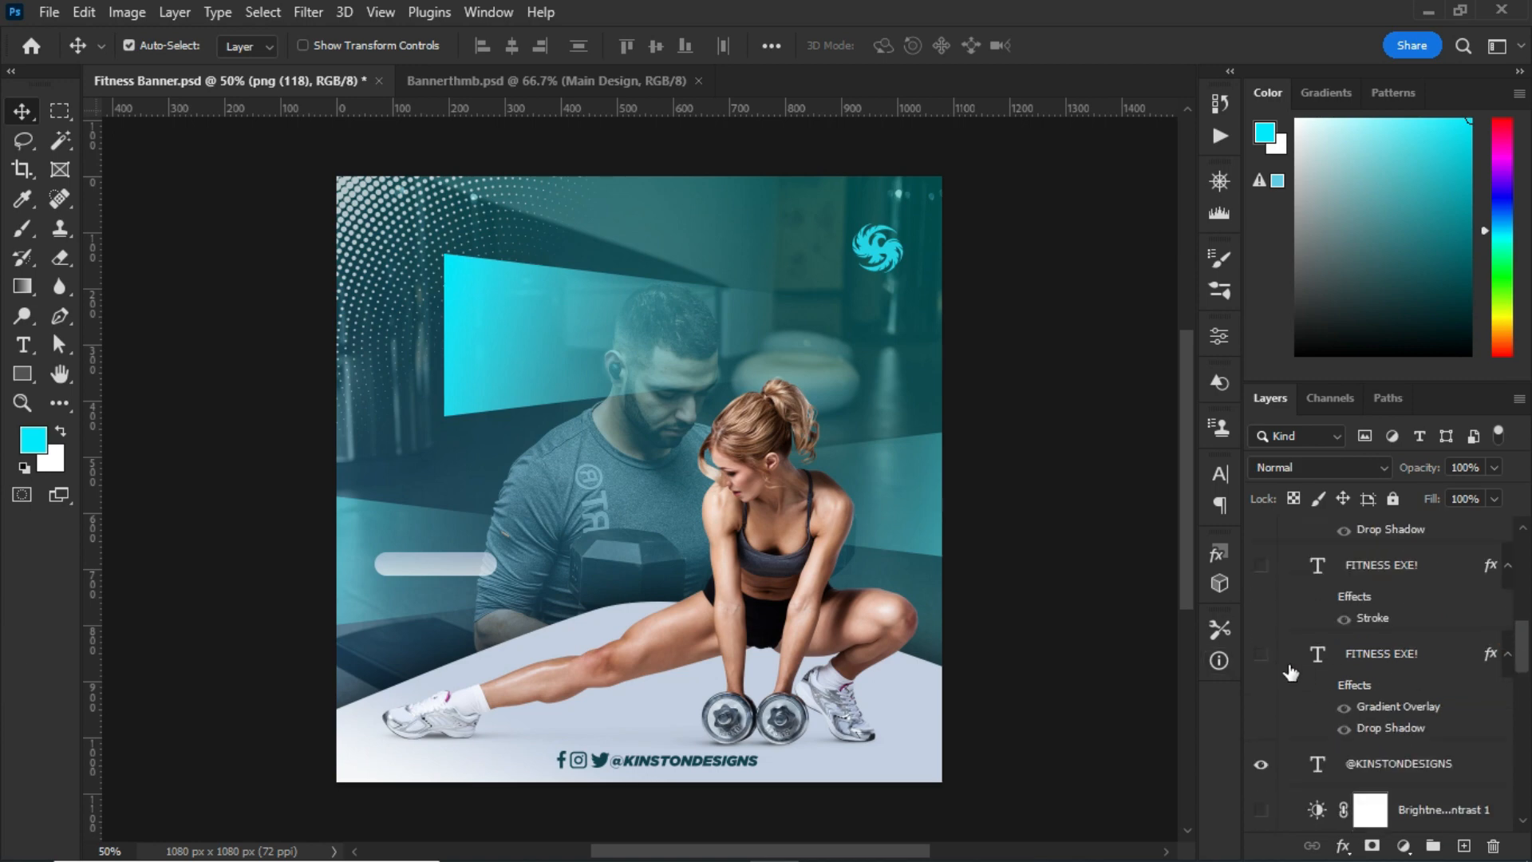
pyautogui.click(1260, 654)
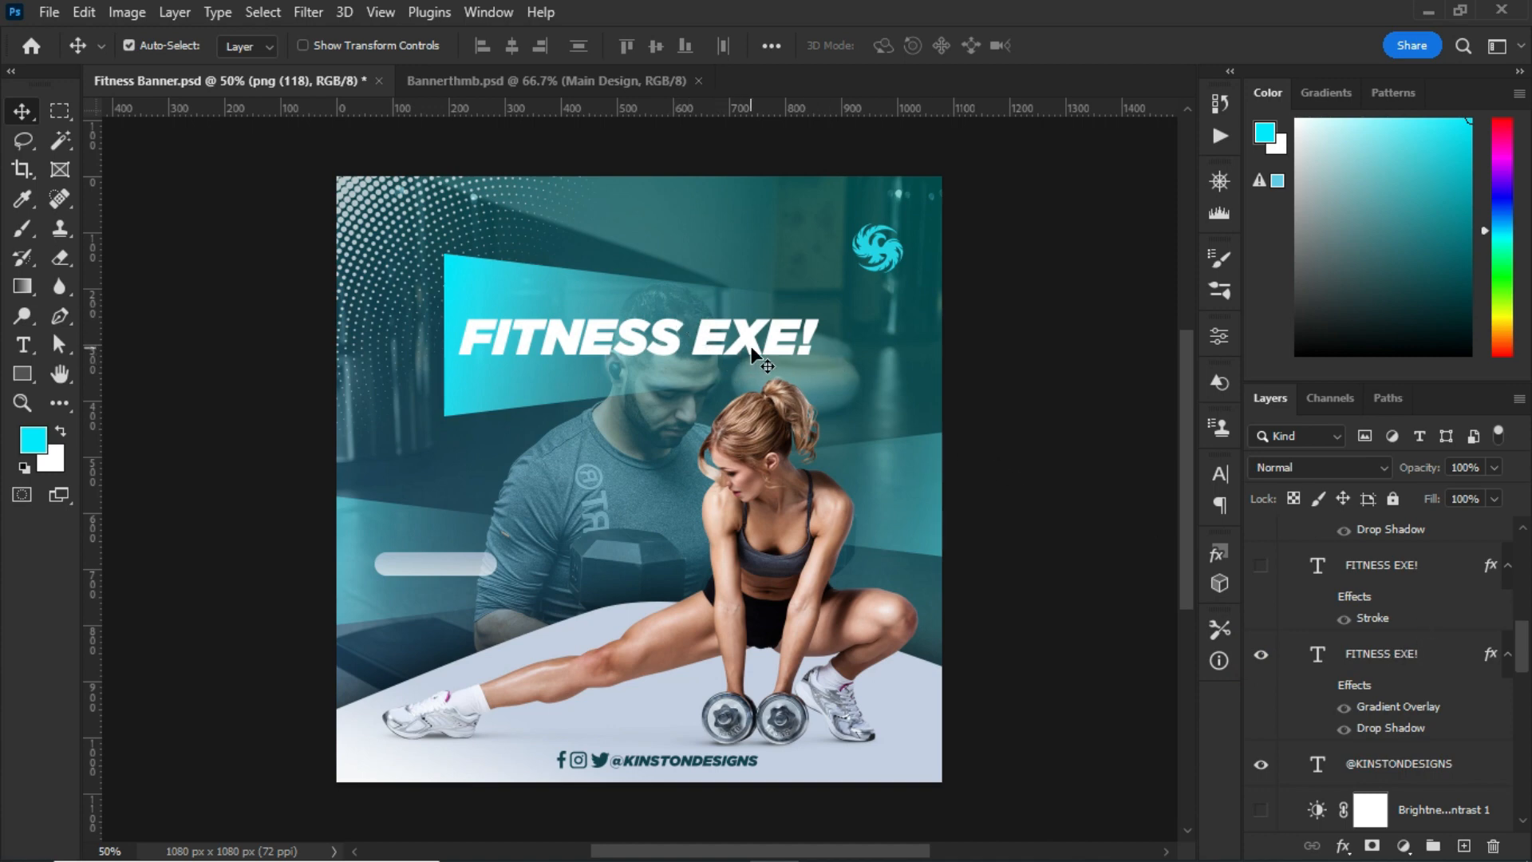
pyautogui.click(1321, 687)
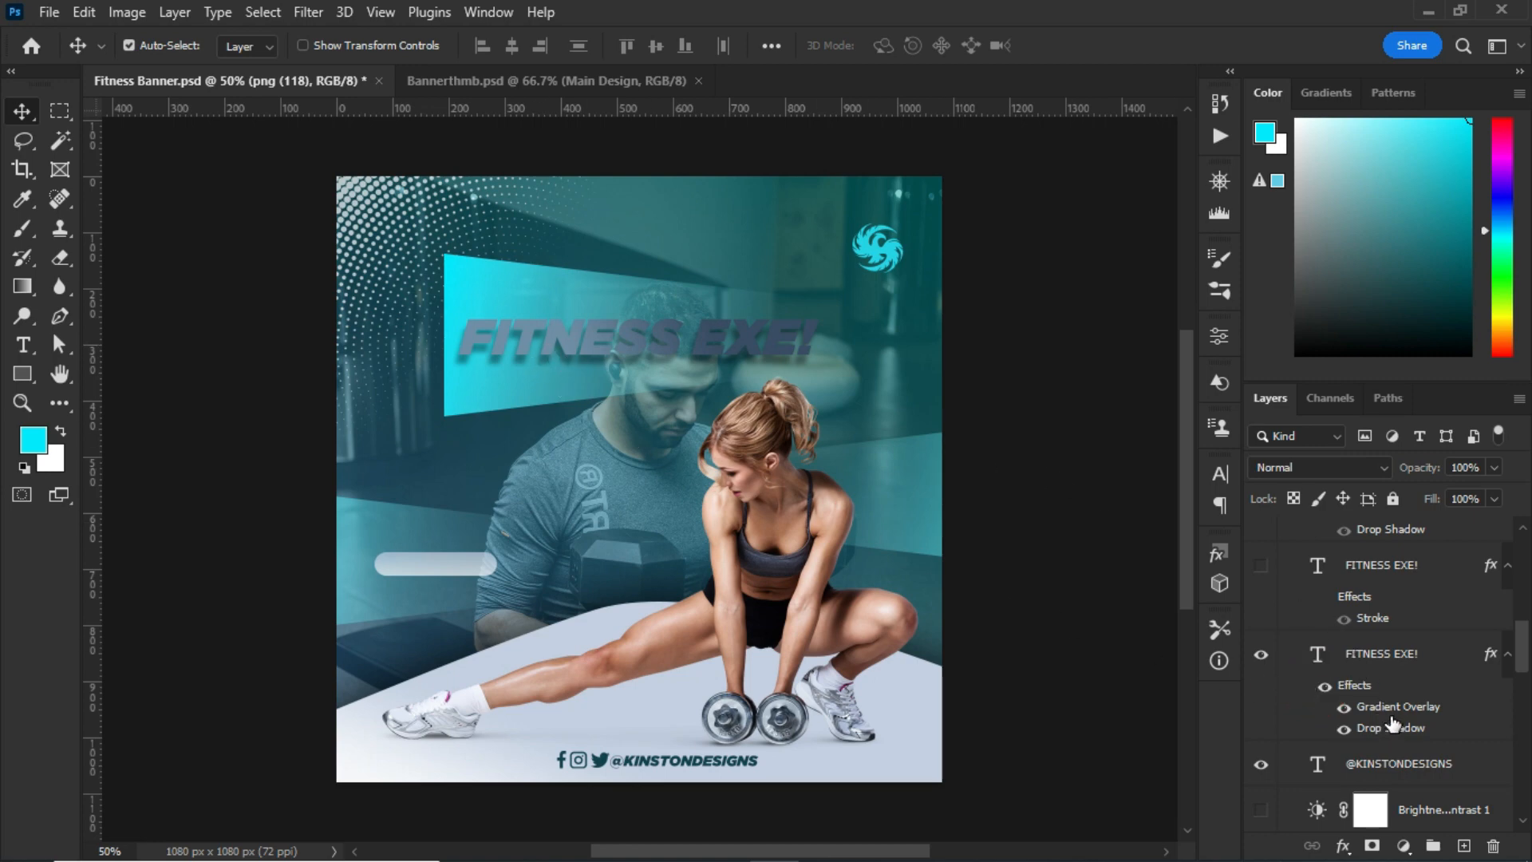
# Review the Gradient Overlay and Drop Shadow settings of the lower FITNESS EXE! text layer without changing them.
pyautogui.doubleClick(1393, 710)
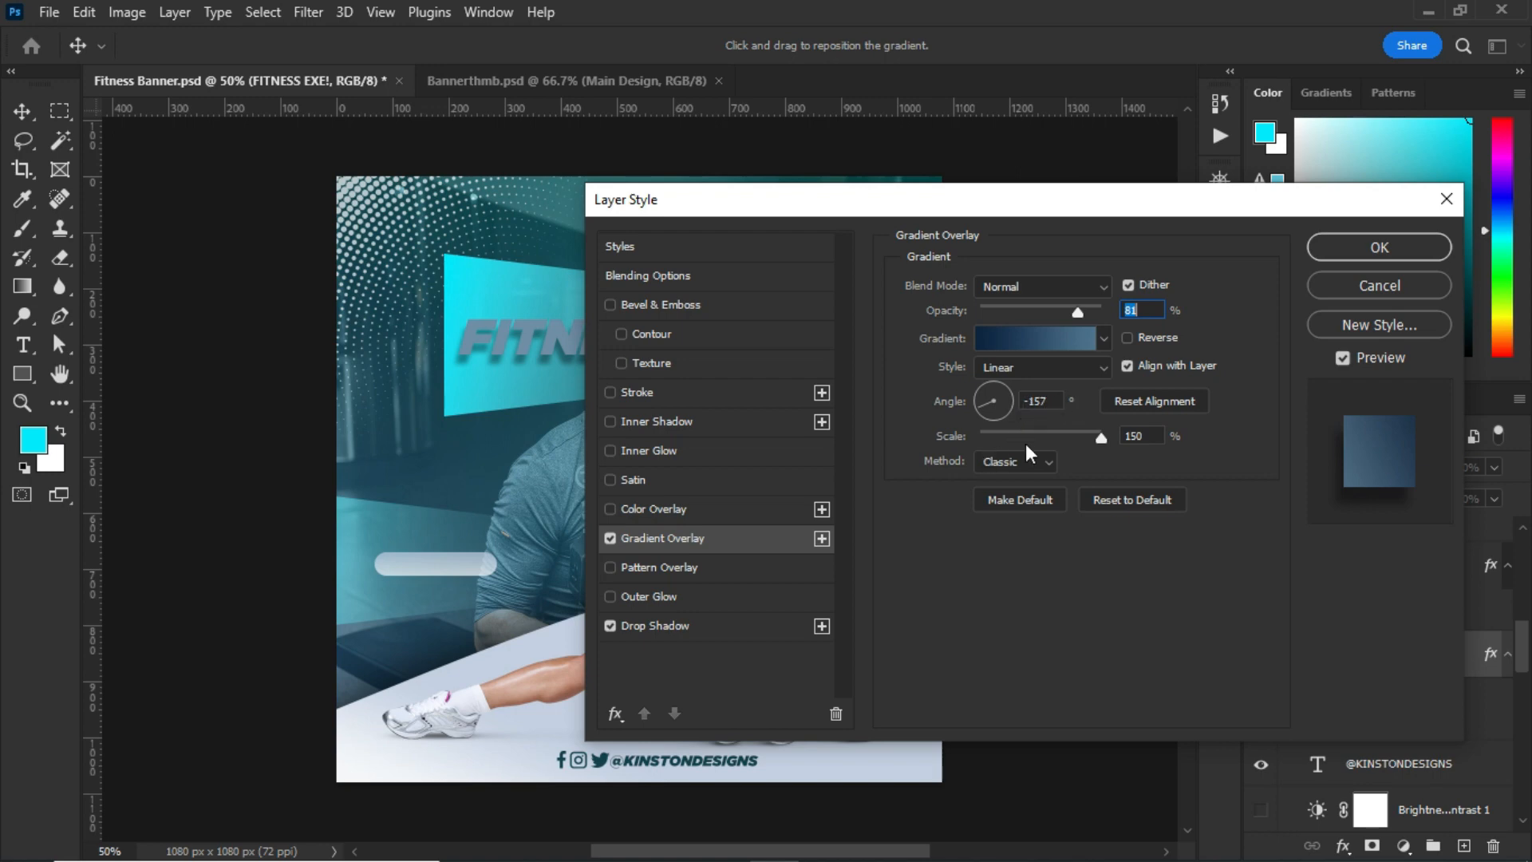
pyautogui.click(1338, 283)
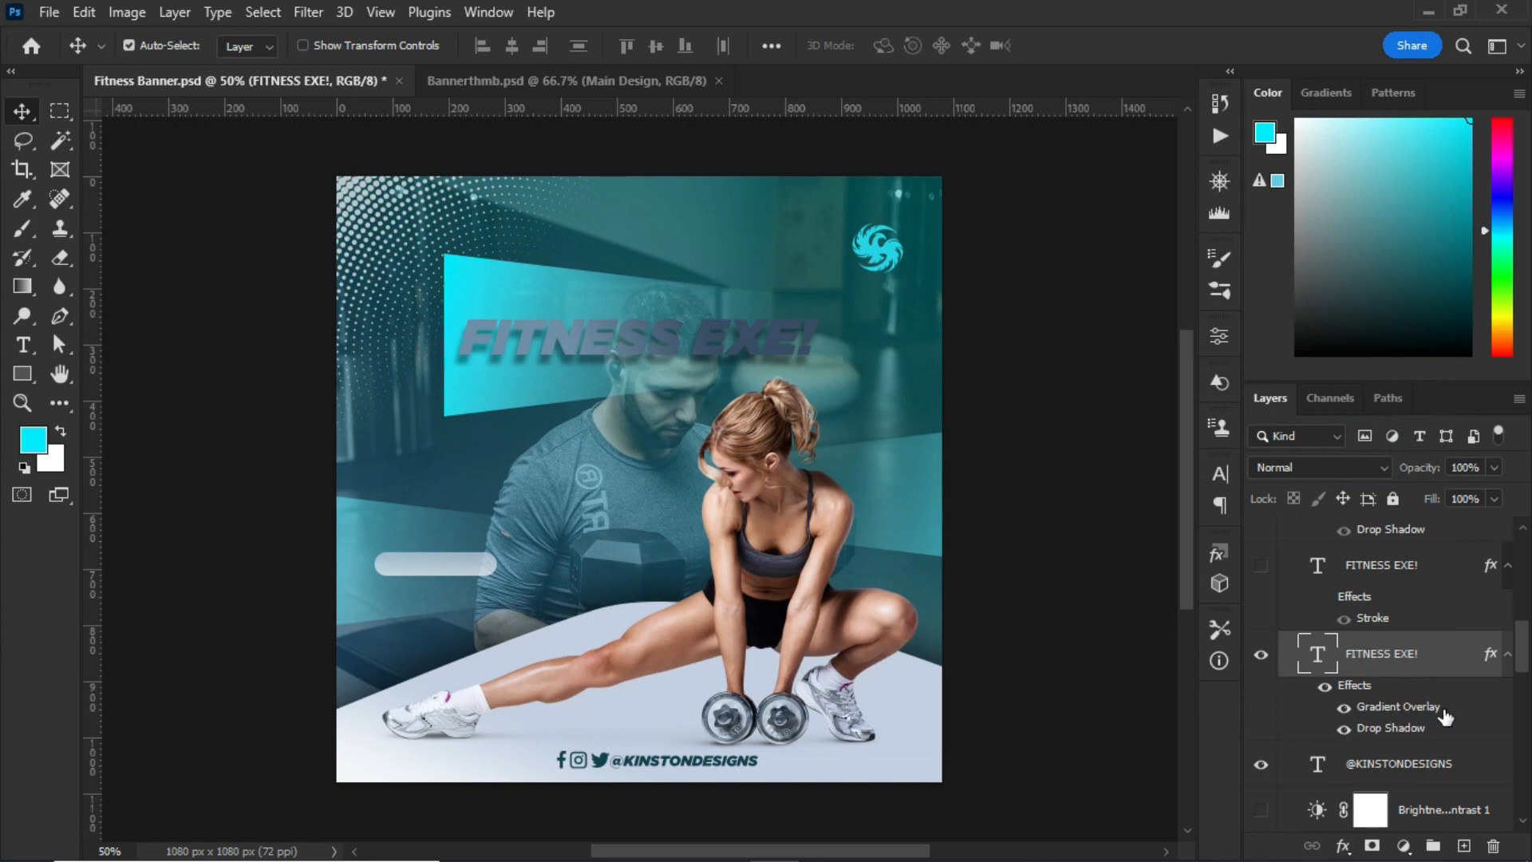
pyautogui.click(1388, 738)
pyautogui.doubleClick(1389, 727)
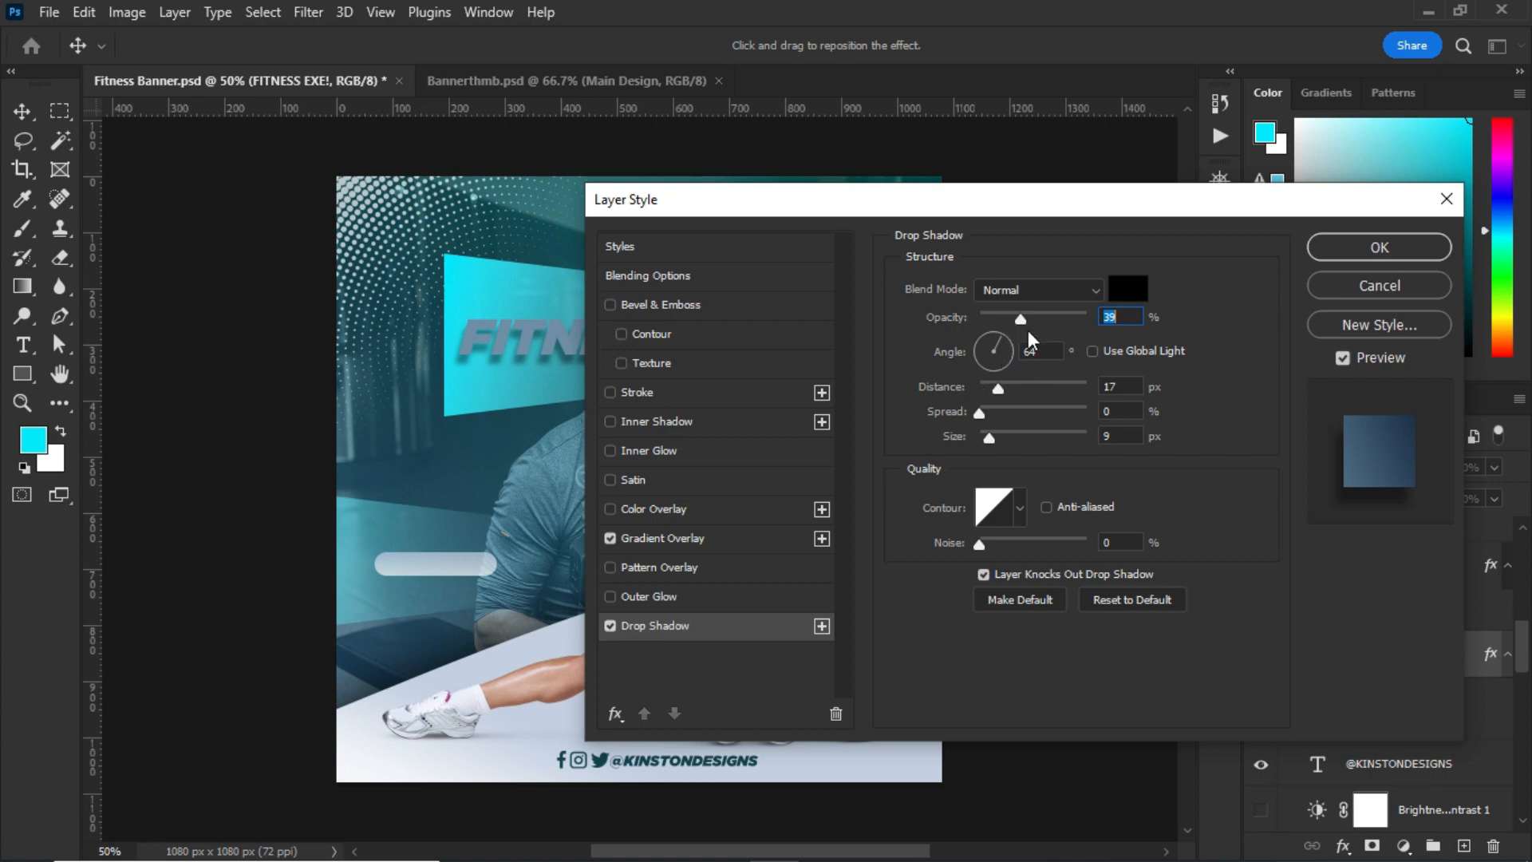
pyautogui.click(1333, 281)
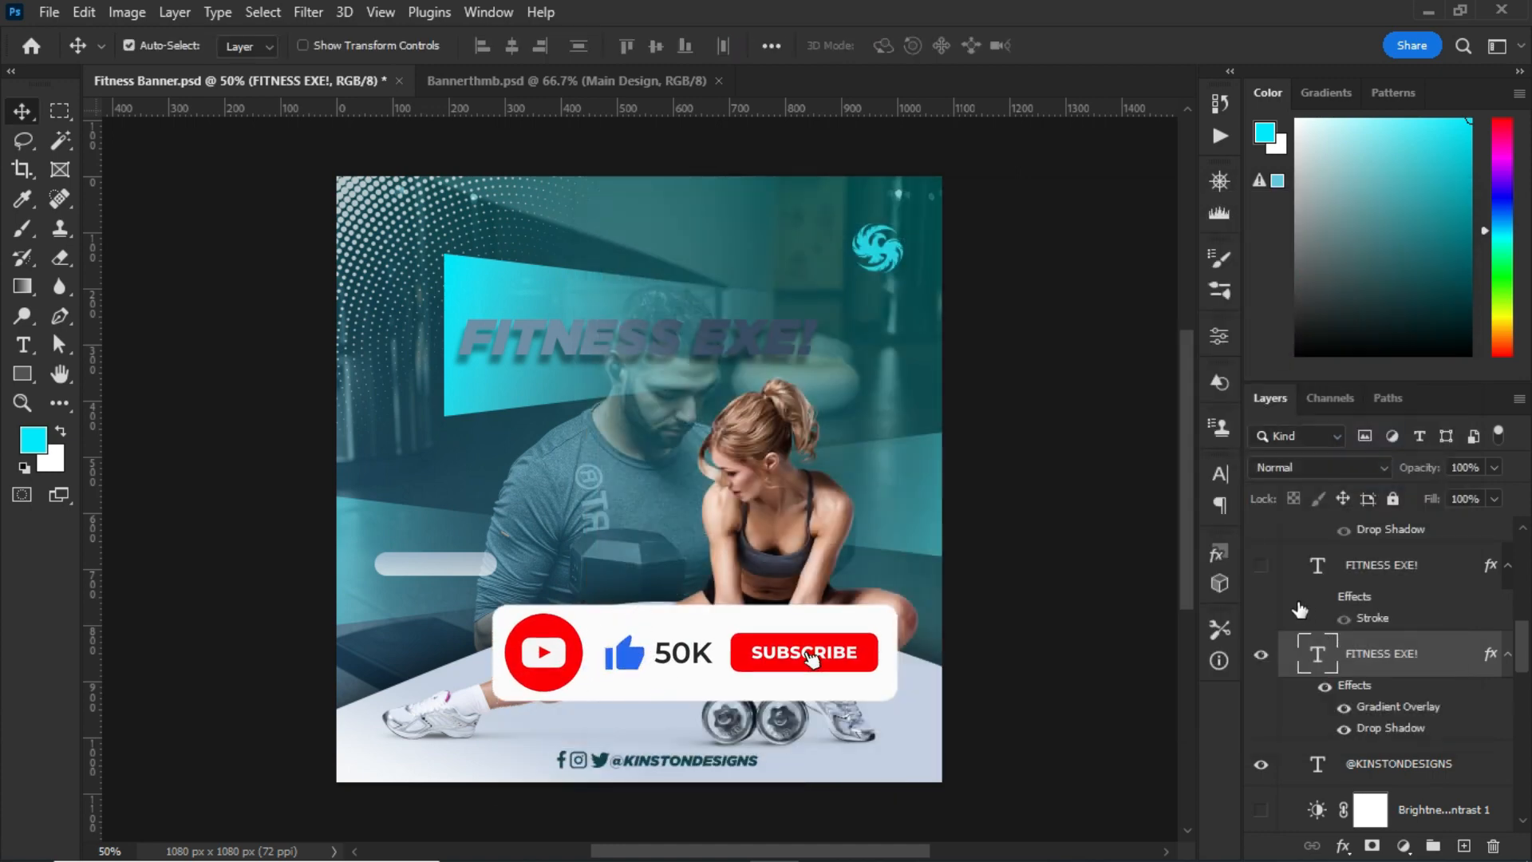
# Show the upper FITNESS EXE! text layer and turn on its Stroke effect.
pyautogui.click(1260, 565)
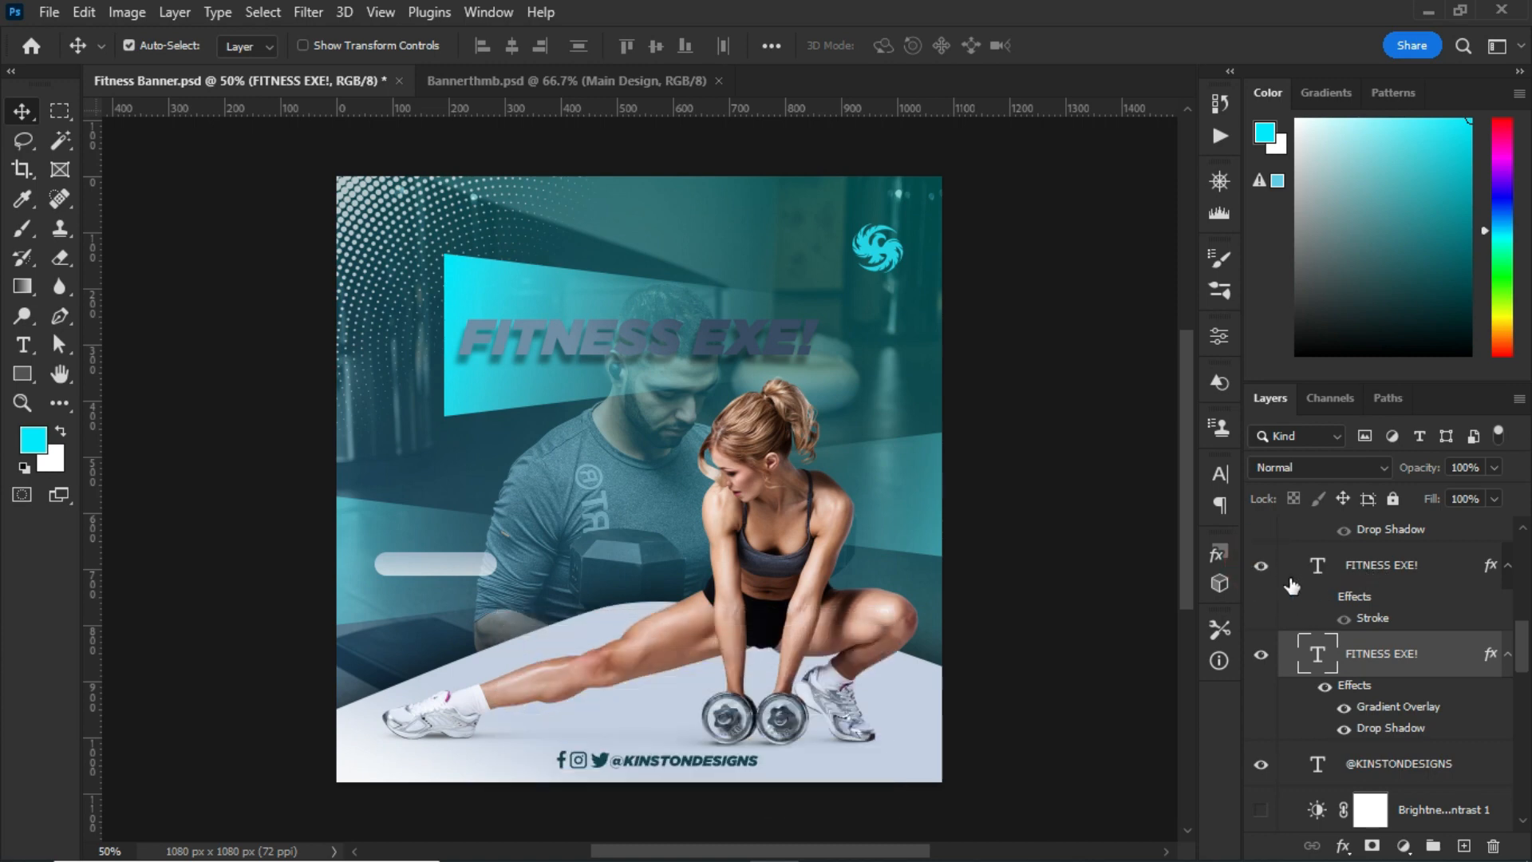
pyautogui.click(1318, 603)
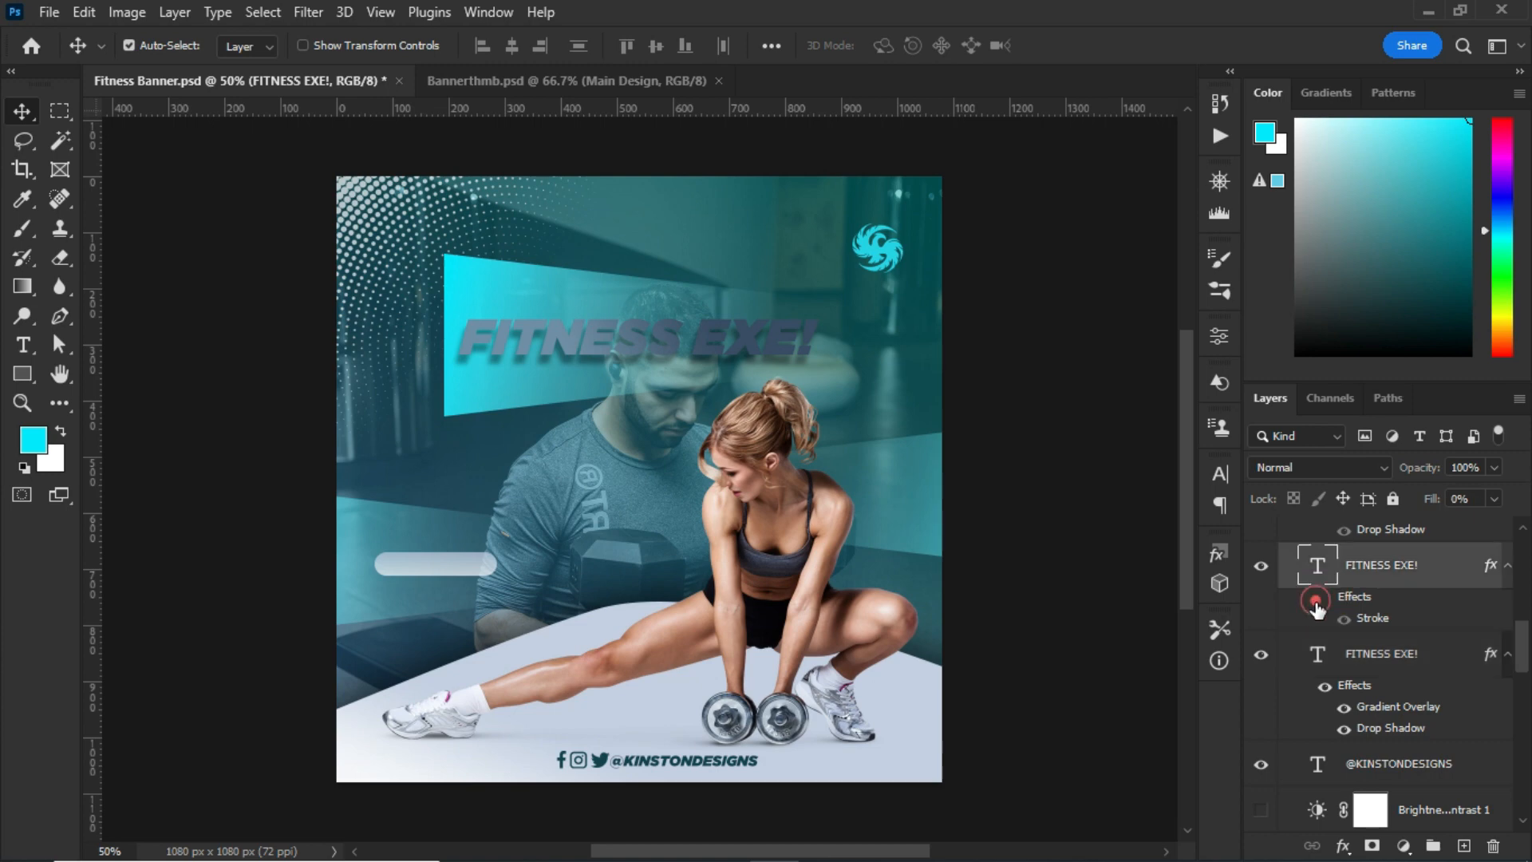
pyautogui.click(1324, 599)
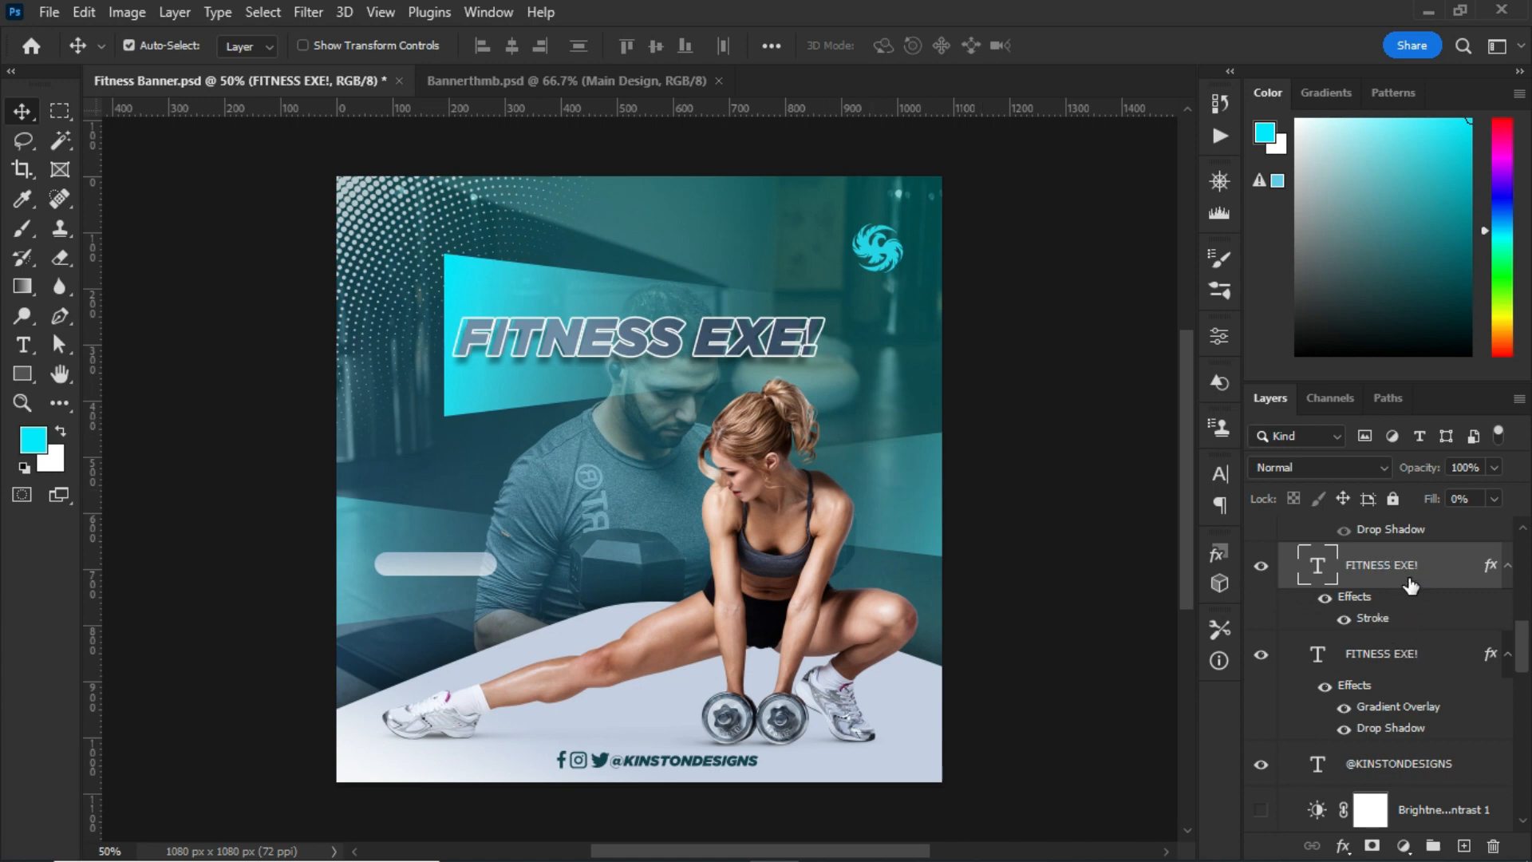
# Review the Stroke settings in the upper FITNESS EXE! layer's style without changing them.
pyautogui.click(1440, 564)
pyautogui.doubleClick(1452, 563)
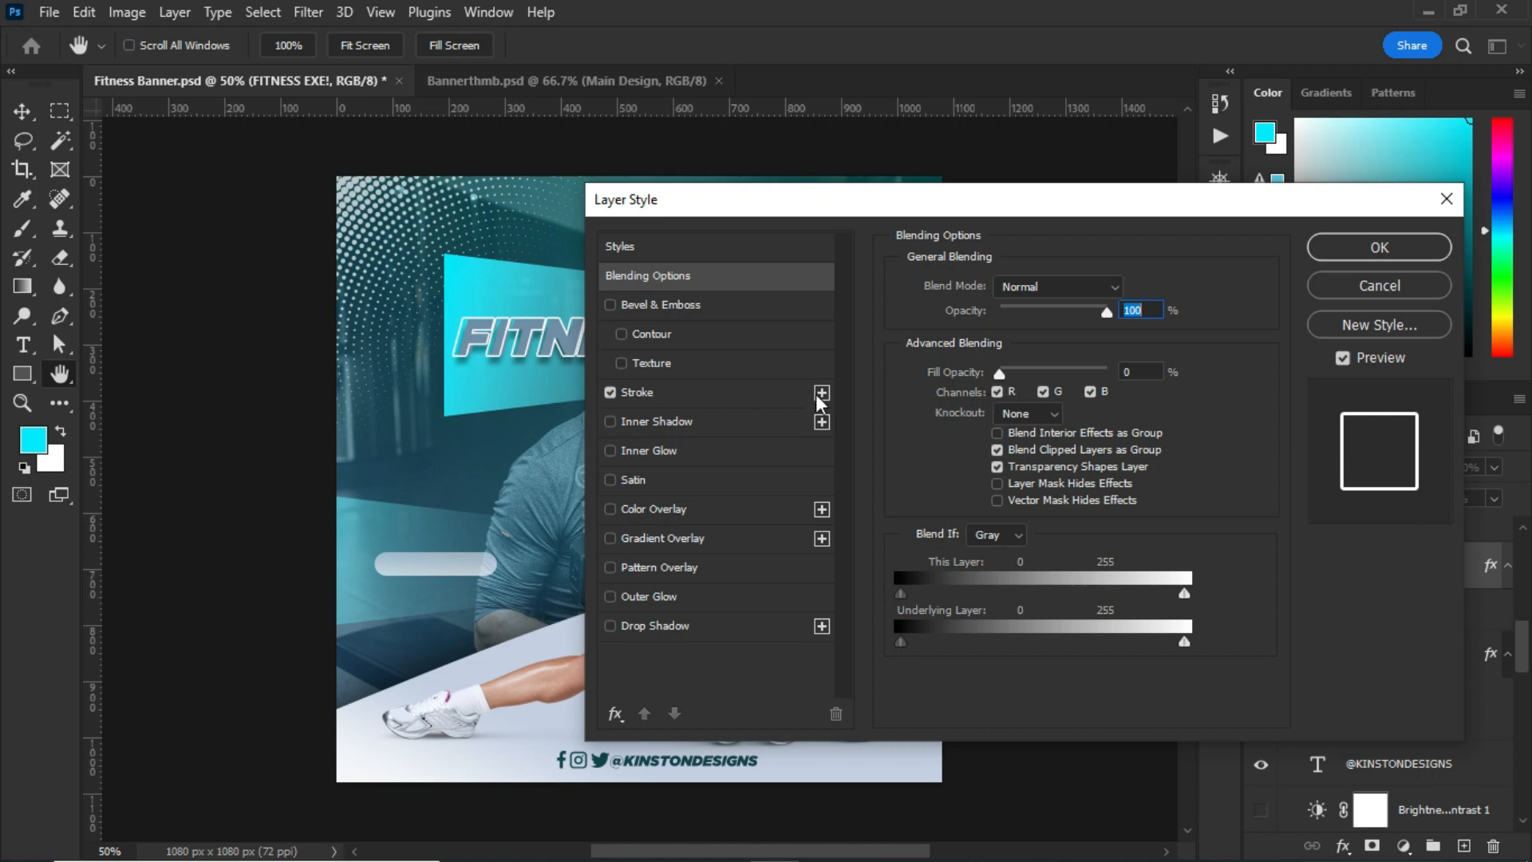
pyautogui.click(723, 392)
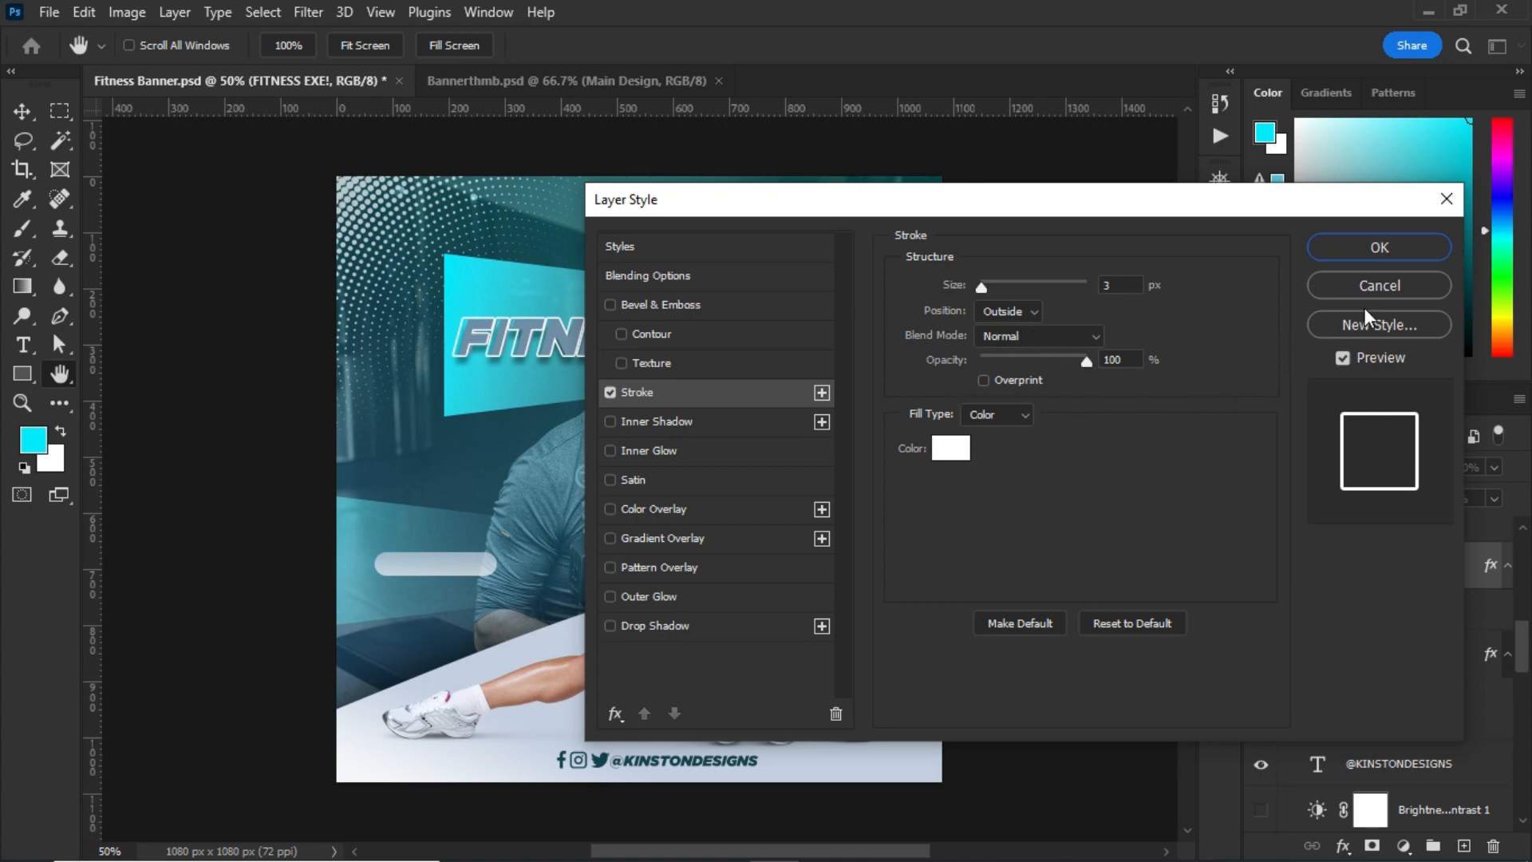
pyautogui.click(1388, 286)
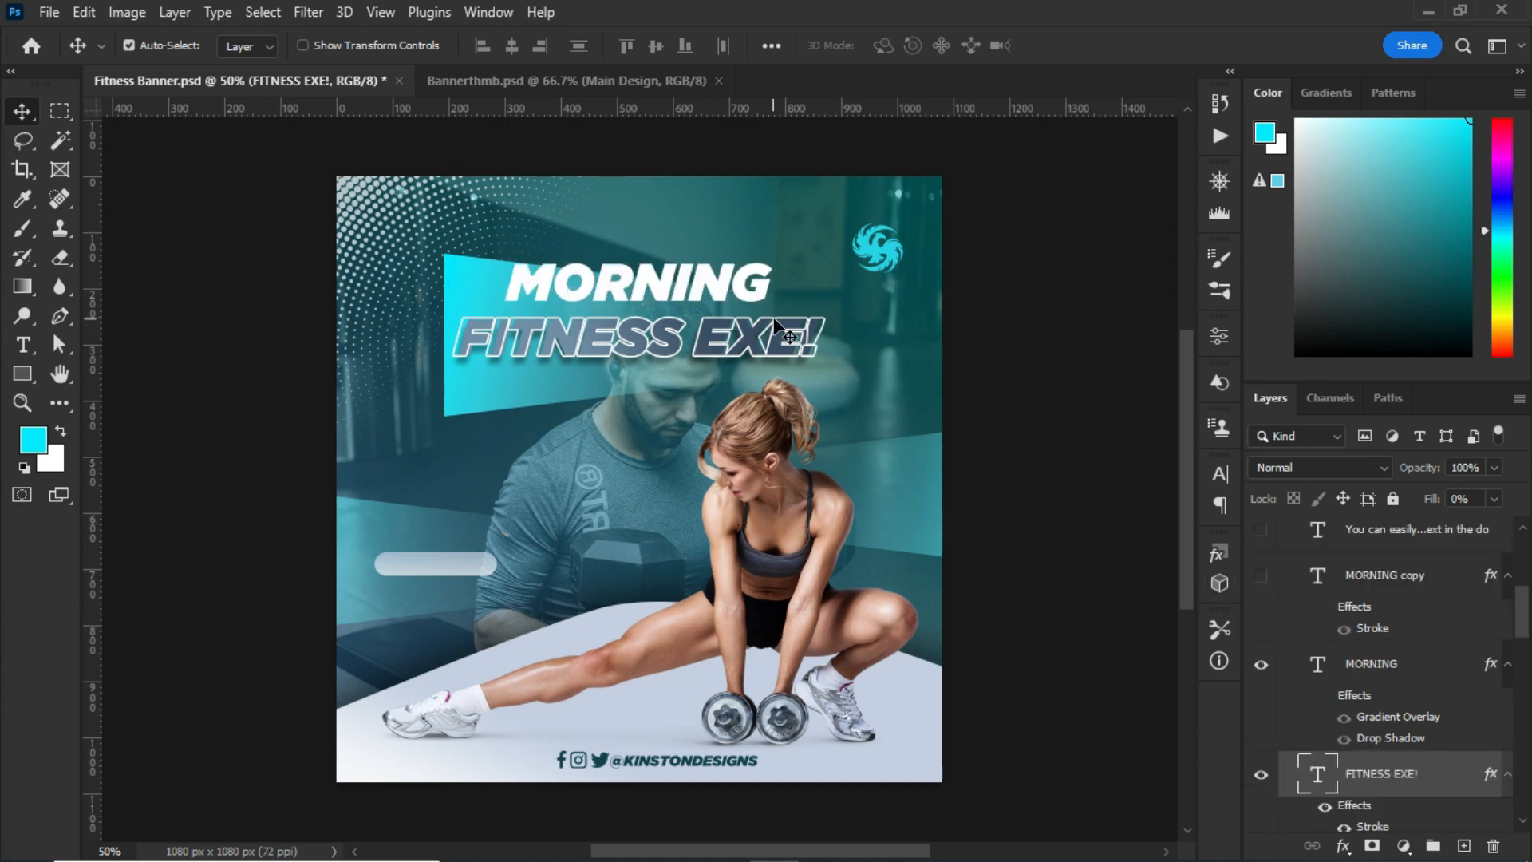
# Turn on the MORNING layer's Gradient Overlay and Drop Shadow effects, and show MORNING copy with its Stroke effect.
pyautogui.click(1323, 698)
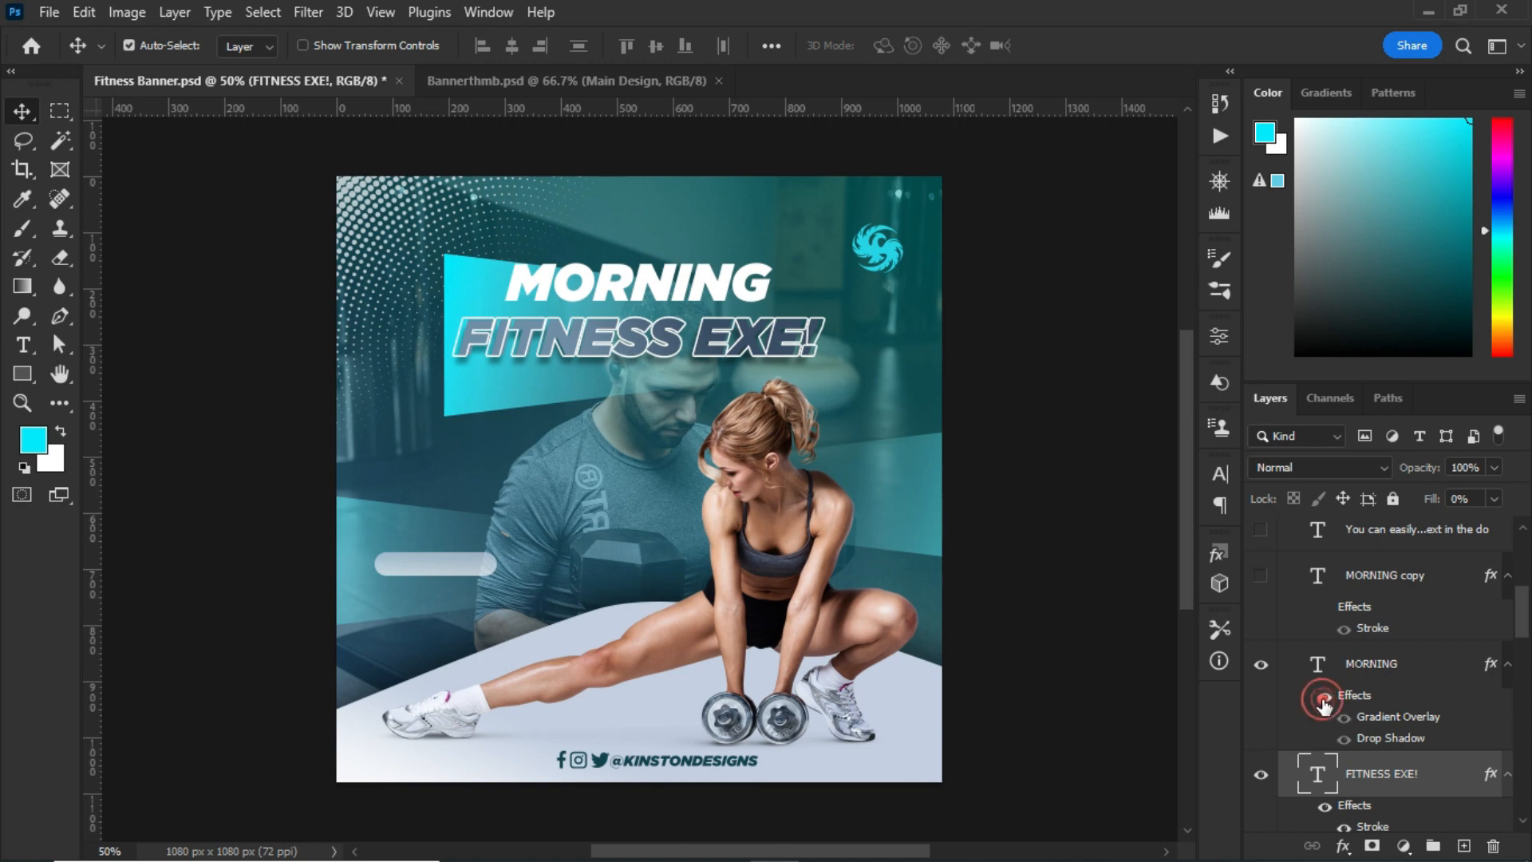
pyautogui.click(1323, 607)
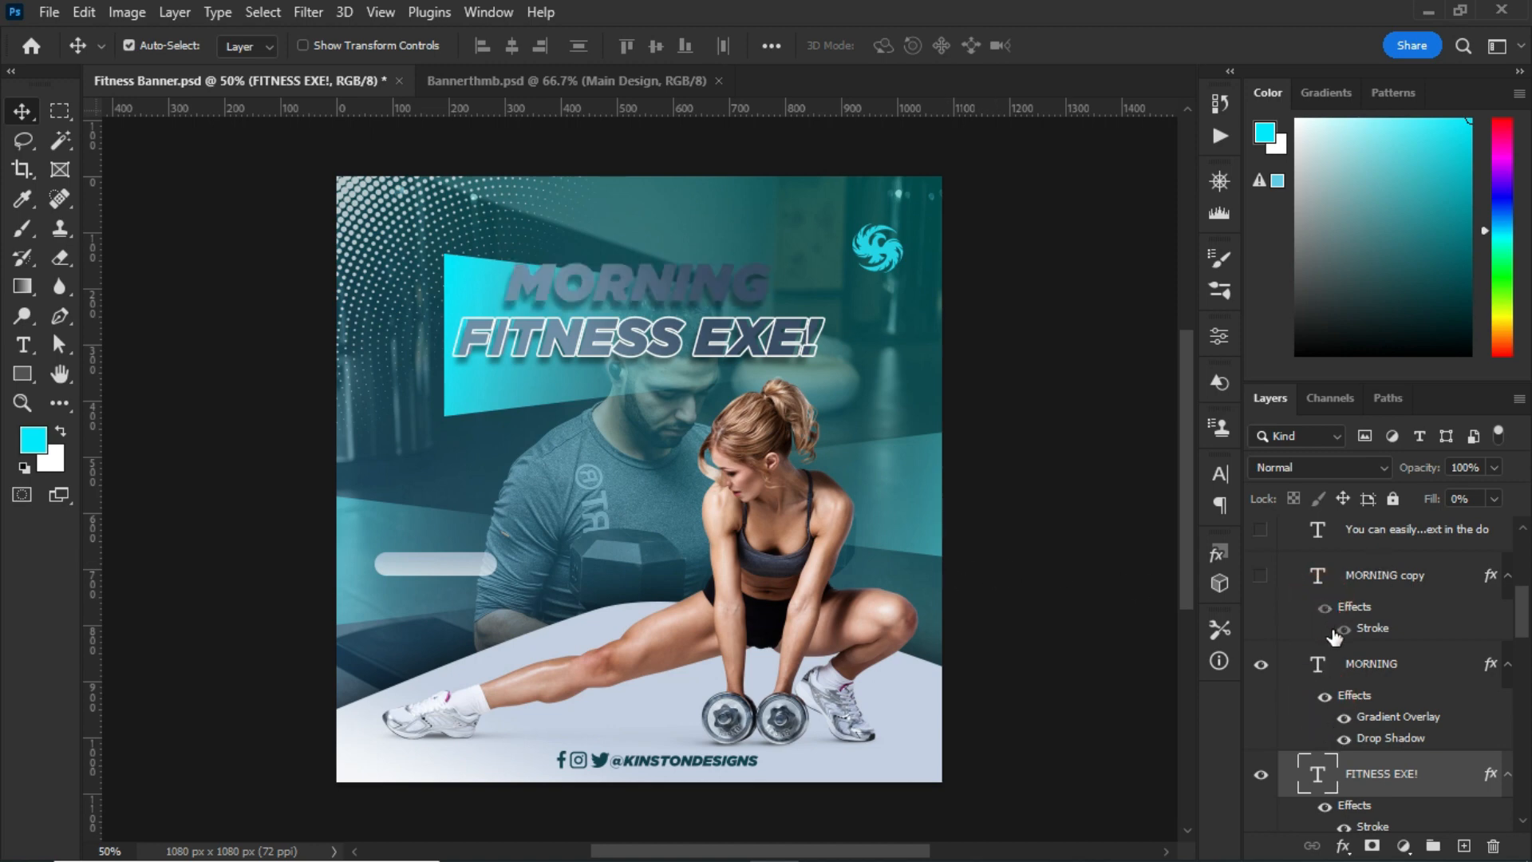
pyautogui.click(1261, 576)
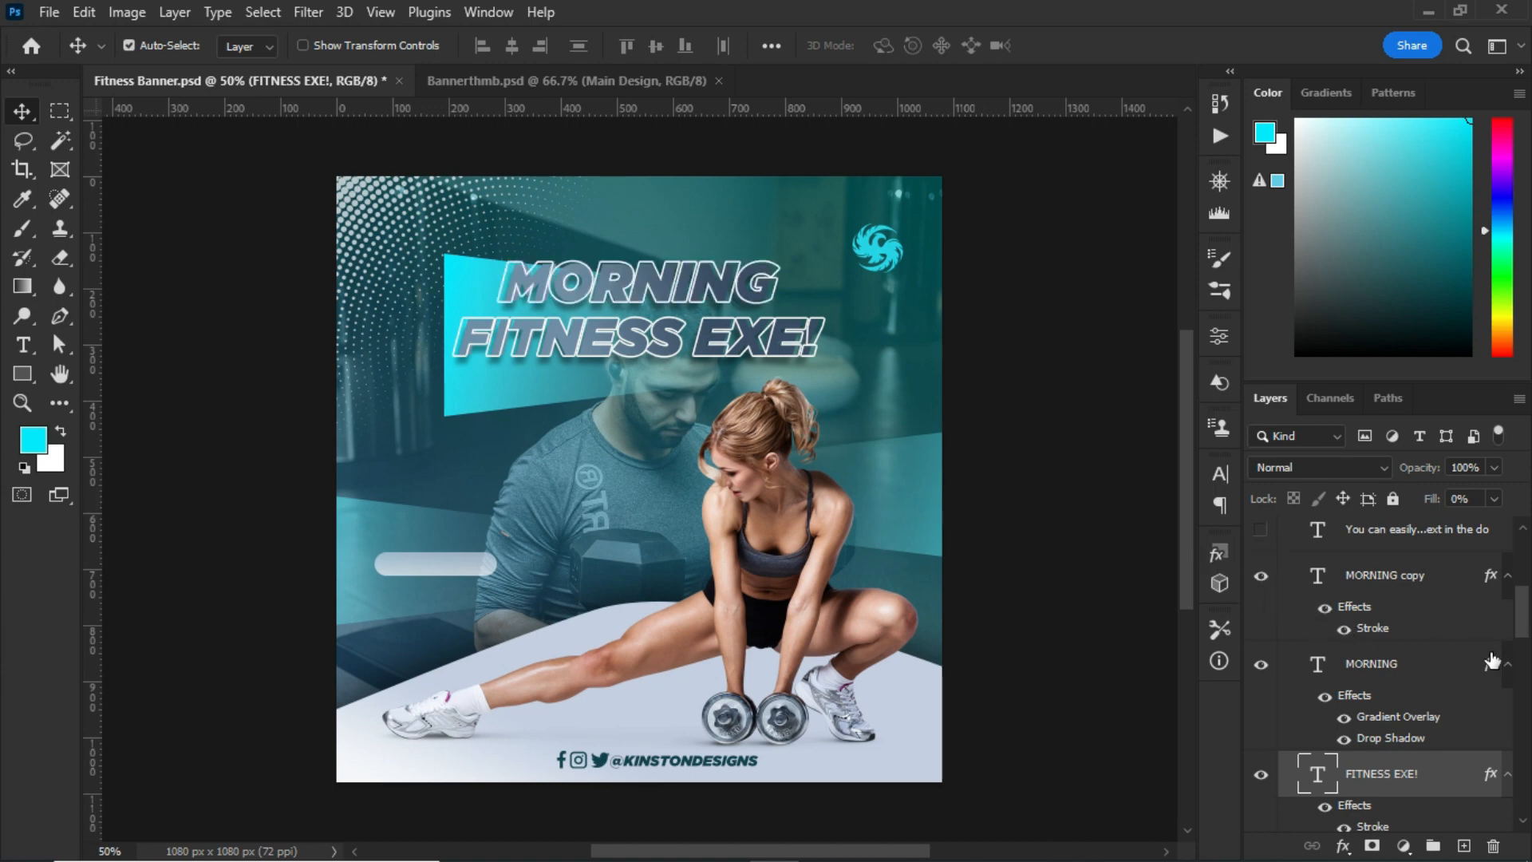
# Show the body paragraph, KINSTON DESIGN PRESENTS and 30% DISCOUNT text layers.
pyautogui.scroll(2, 1356, 630)
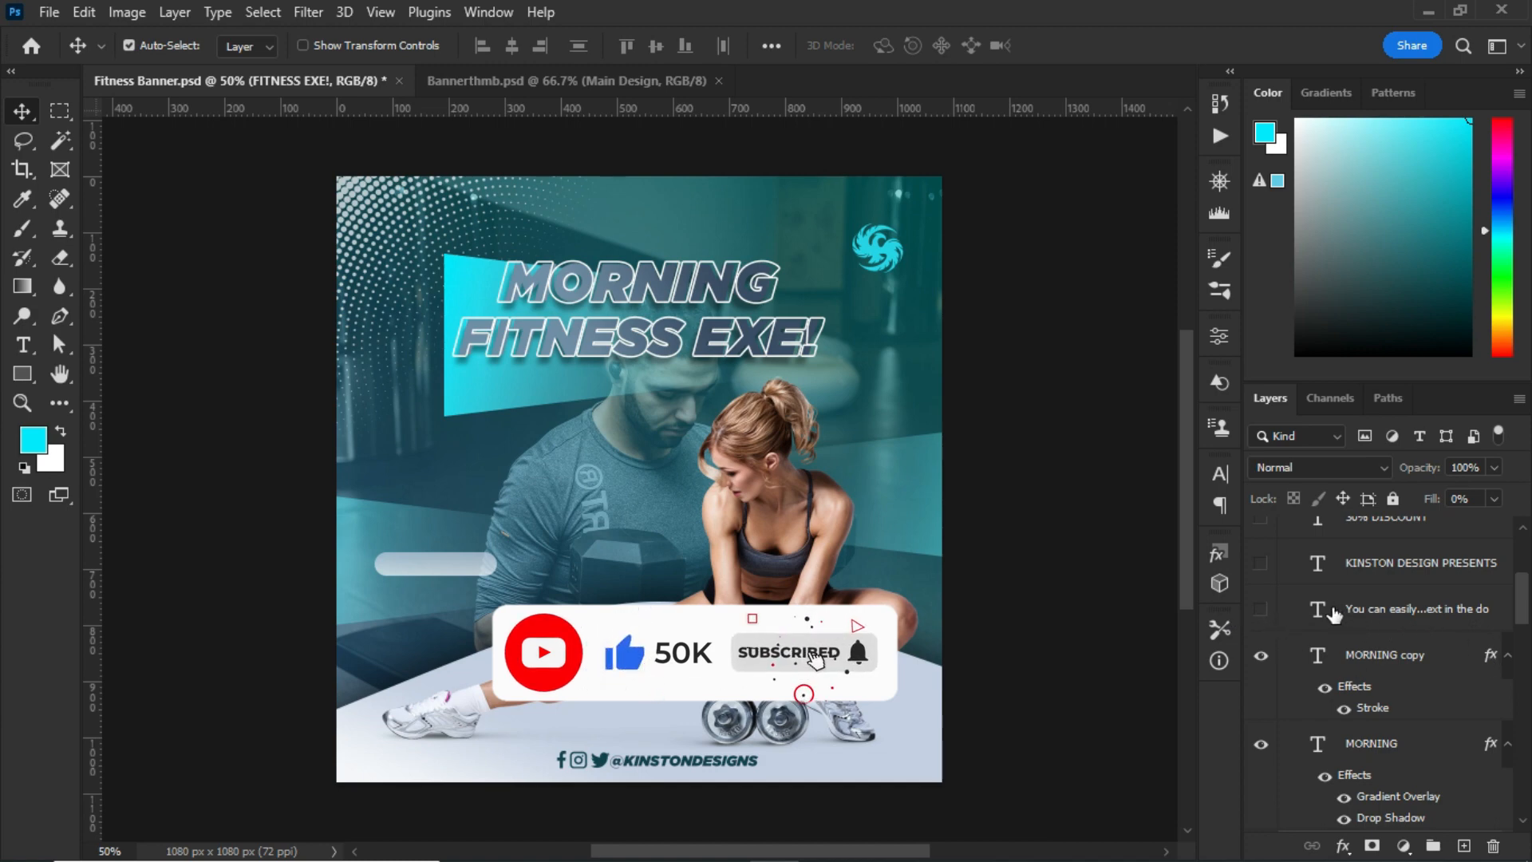
pyautogui.click(1261, 609)
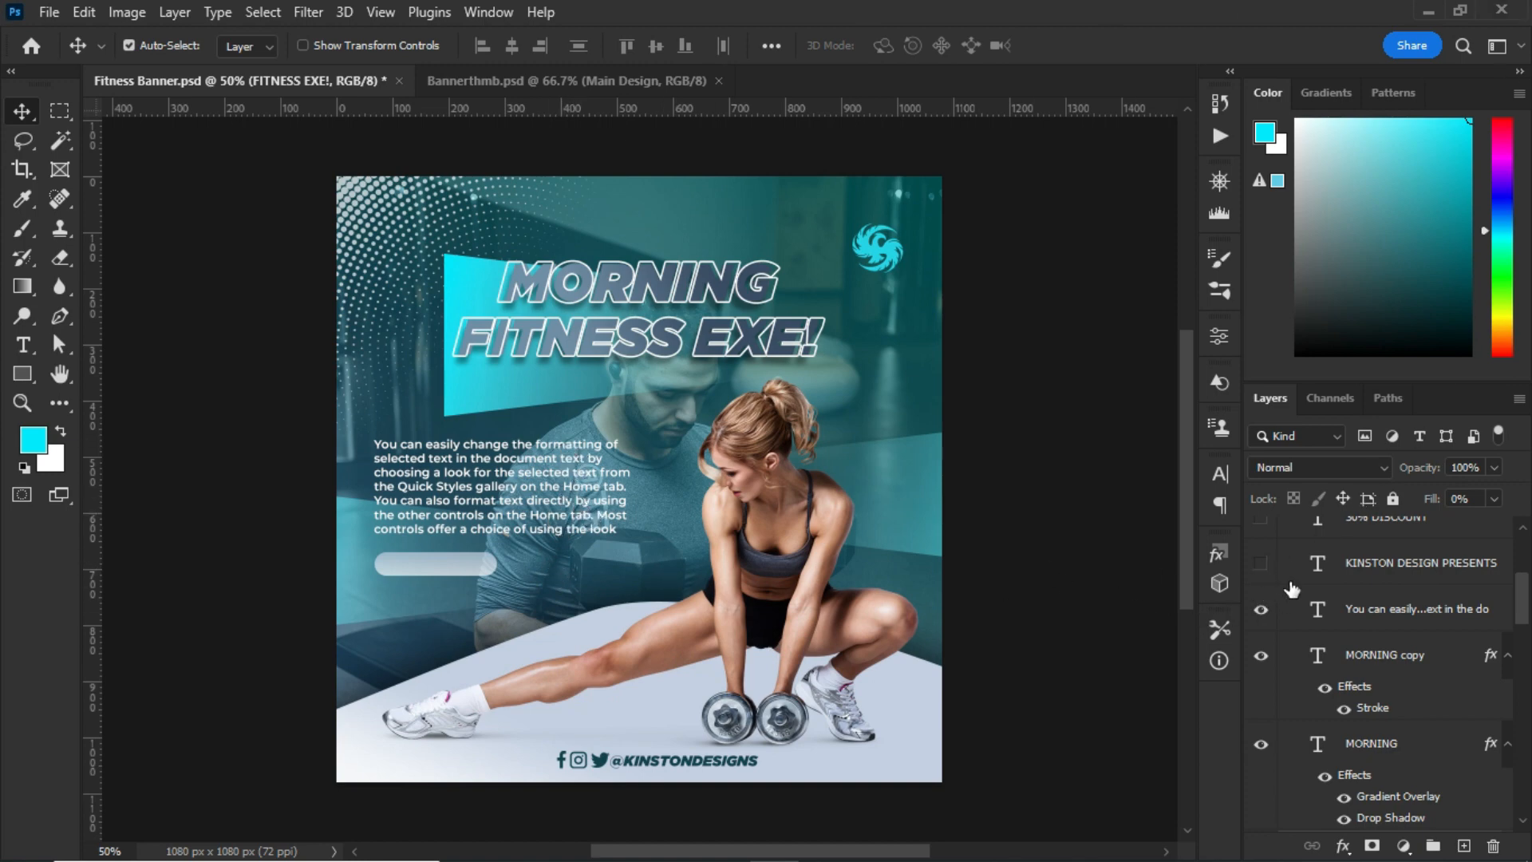
pyautogui.click(1261, 566)
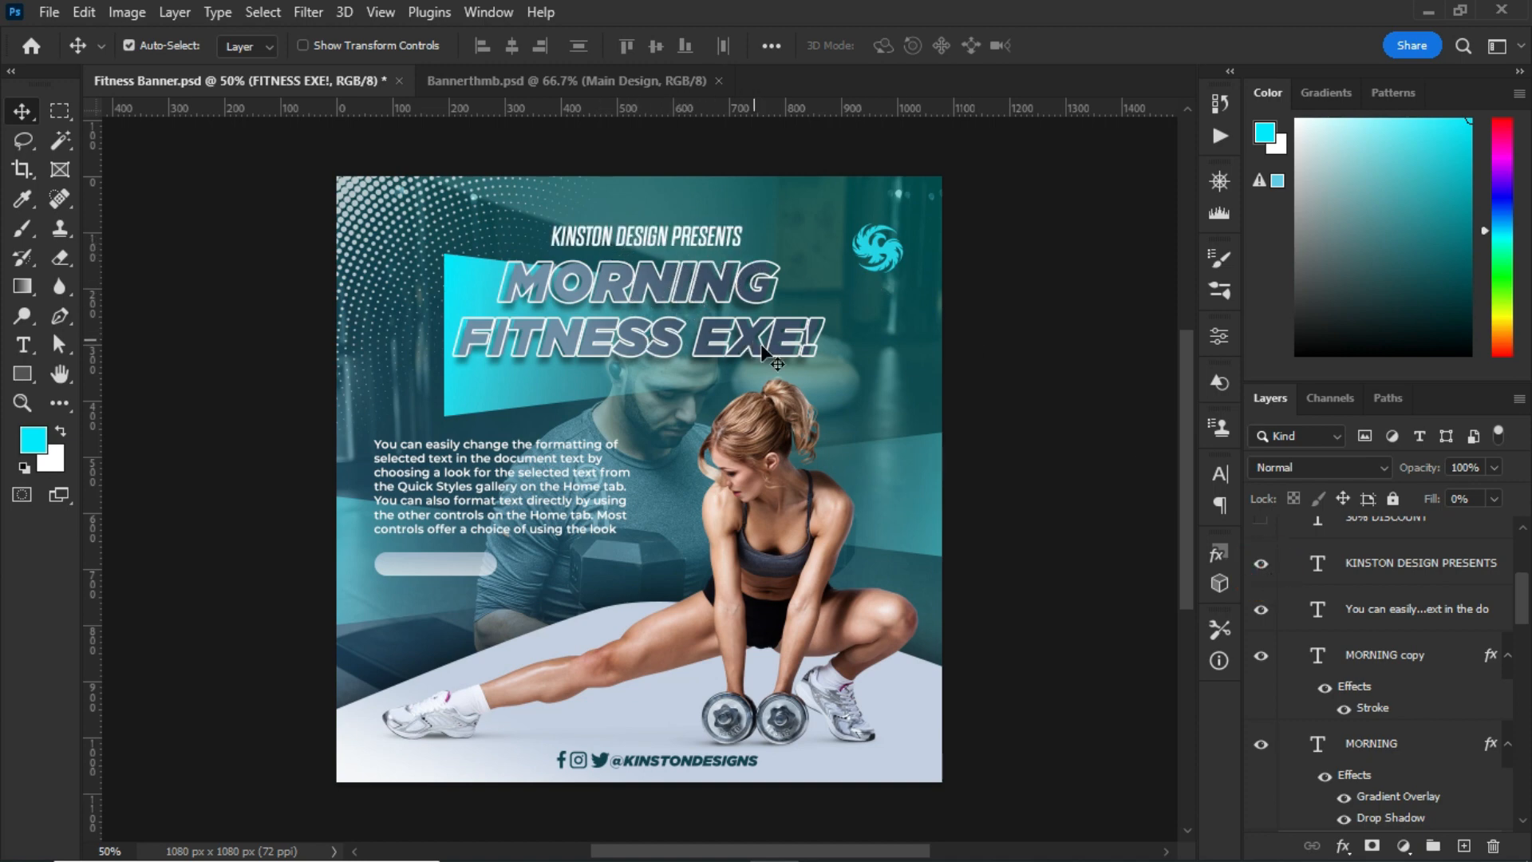
pyautogui.moveTo(1520, 603); pyautogui.dragTo(1520, 592)
pyautogui.click(1261, 578)
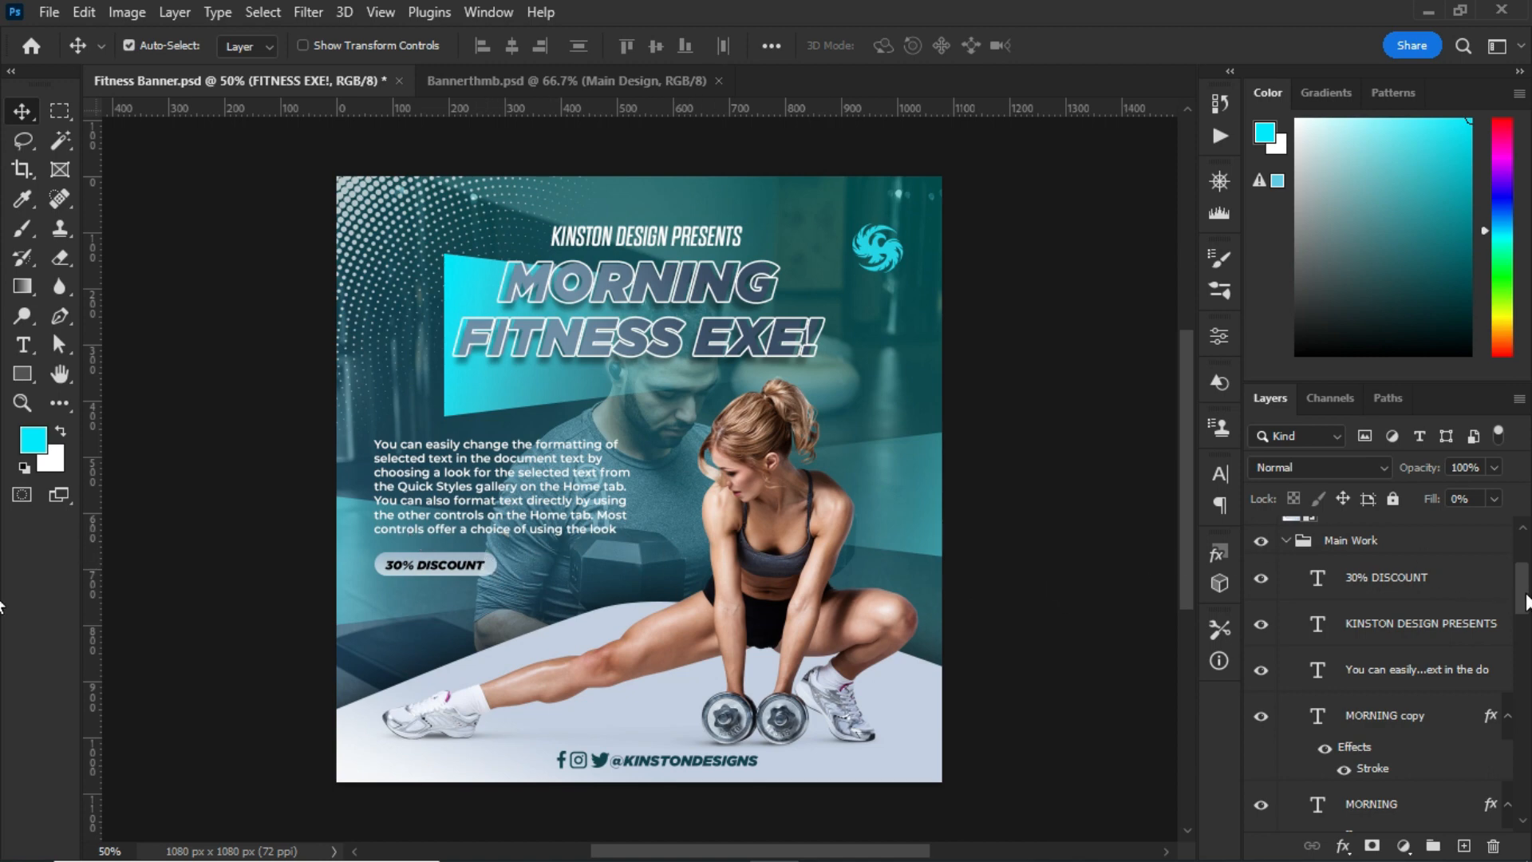
# Show the Vibrance 1 adjustment layer above Hue/Saturation 1 and review its settings without changing them.
pyautogui.moveTo(1520, 598); pyautogui.dragTo(1506, 682)
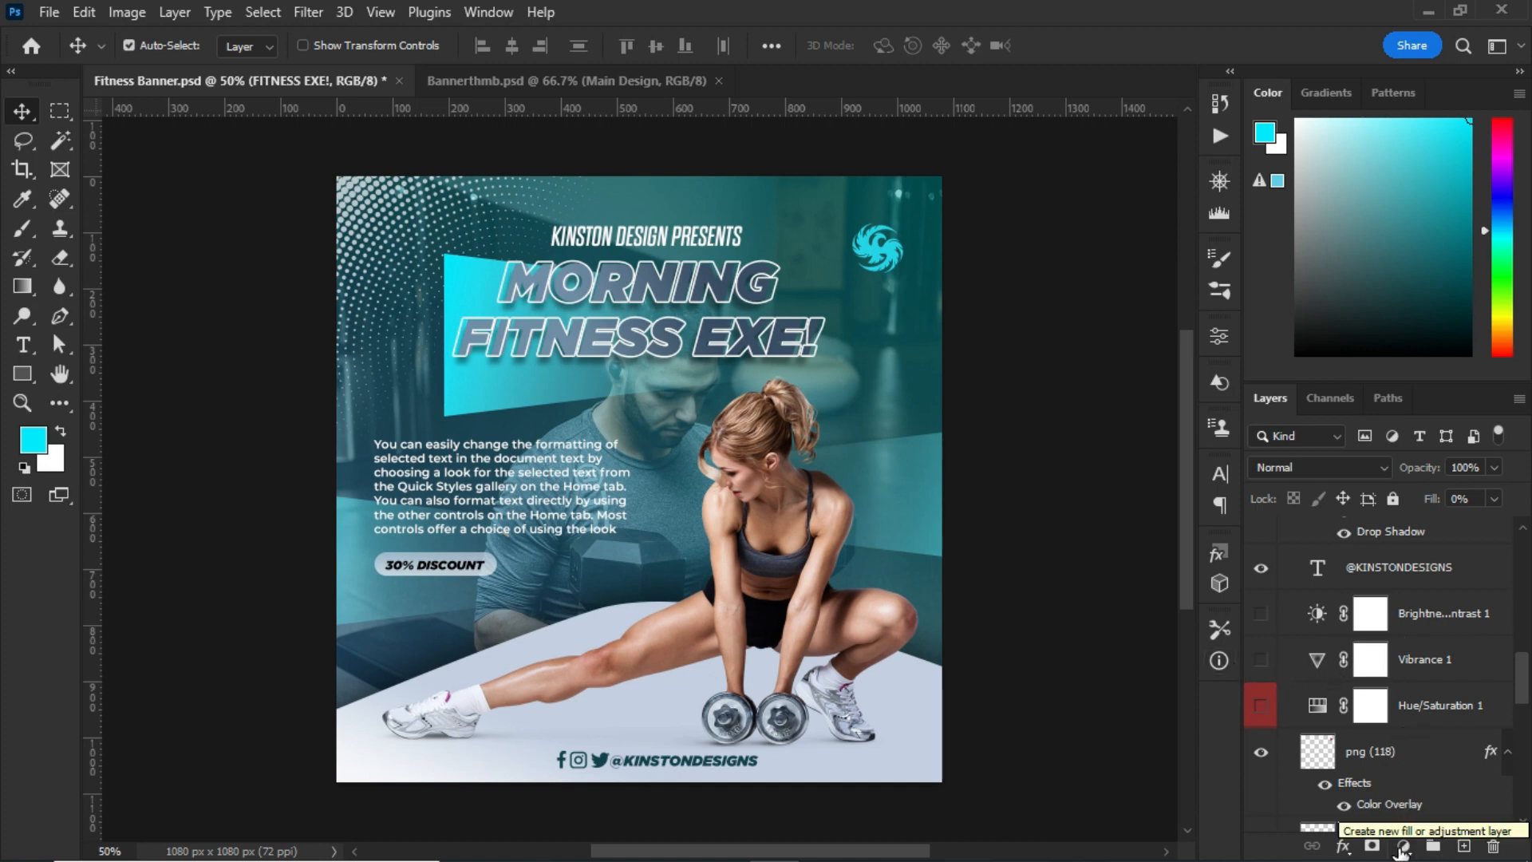
pyautogui.click(1261, 659)
pyautogui.click(1403, 844)
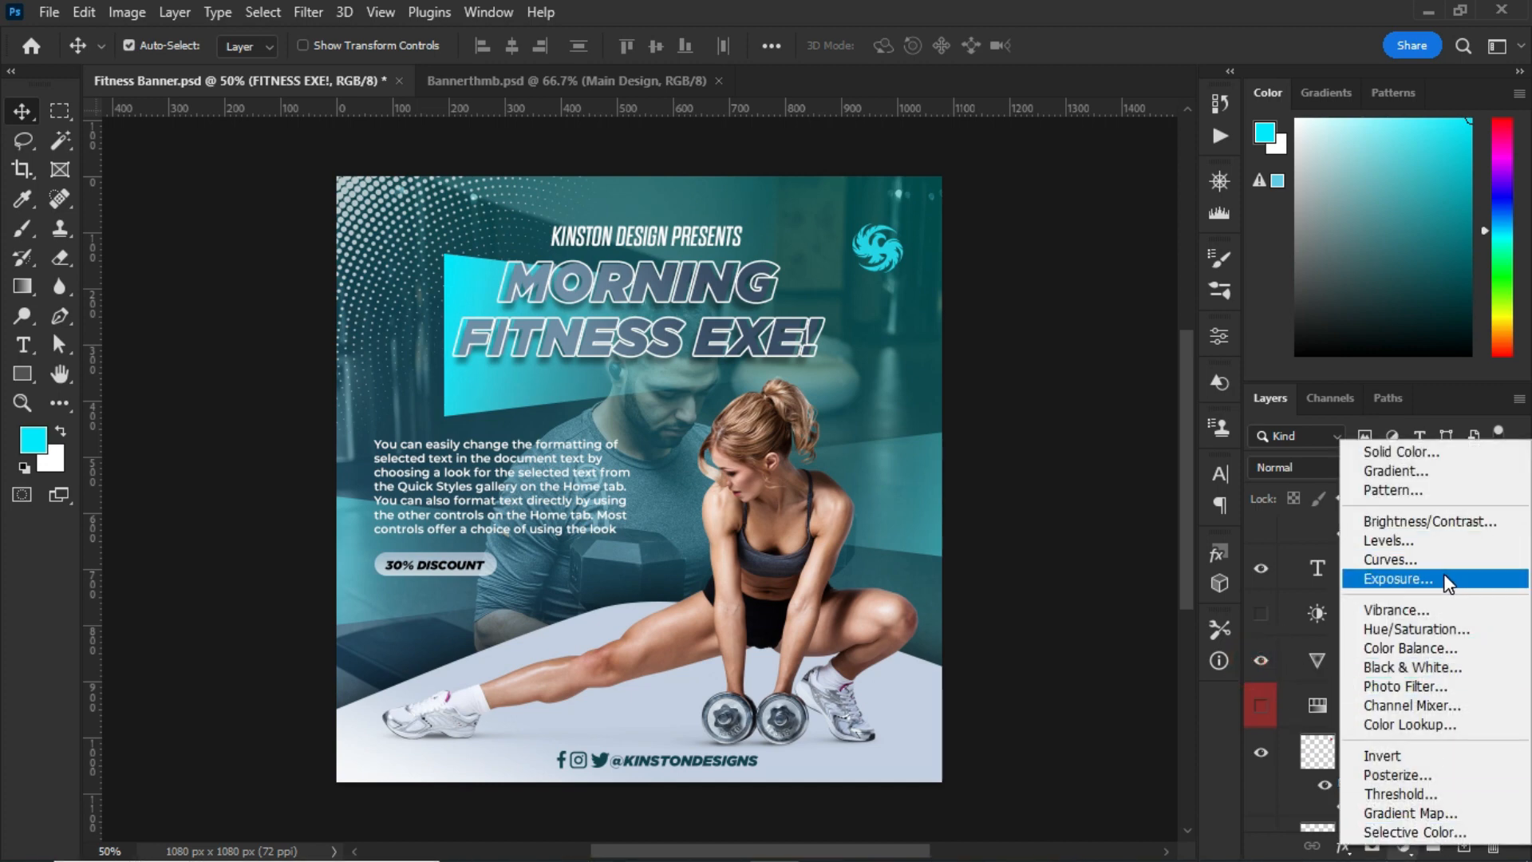
pyautogui.click(1318, 668)
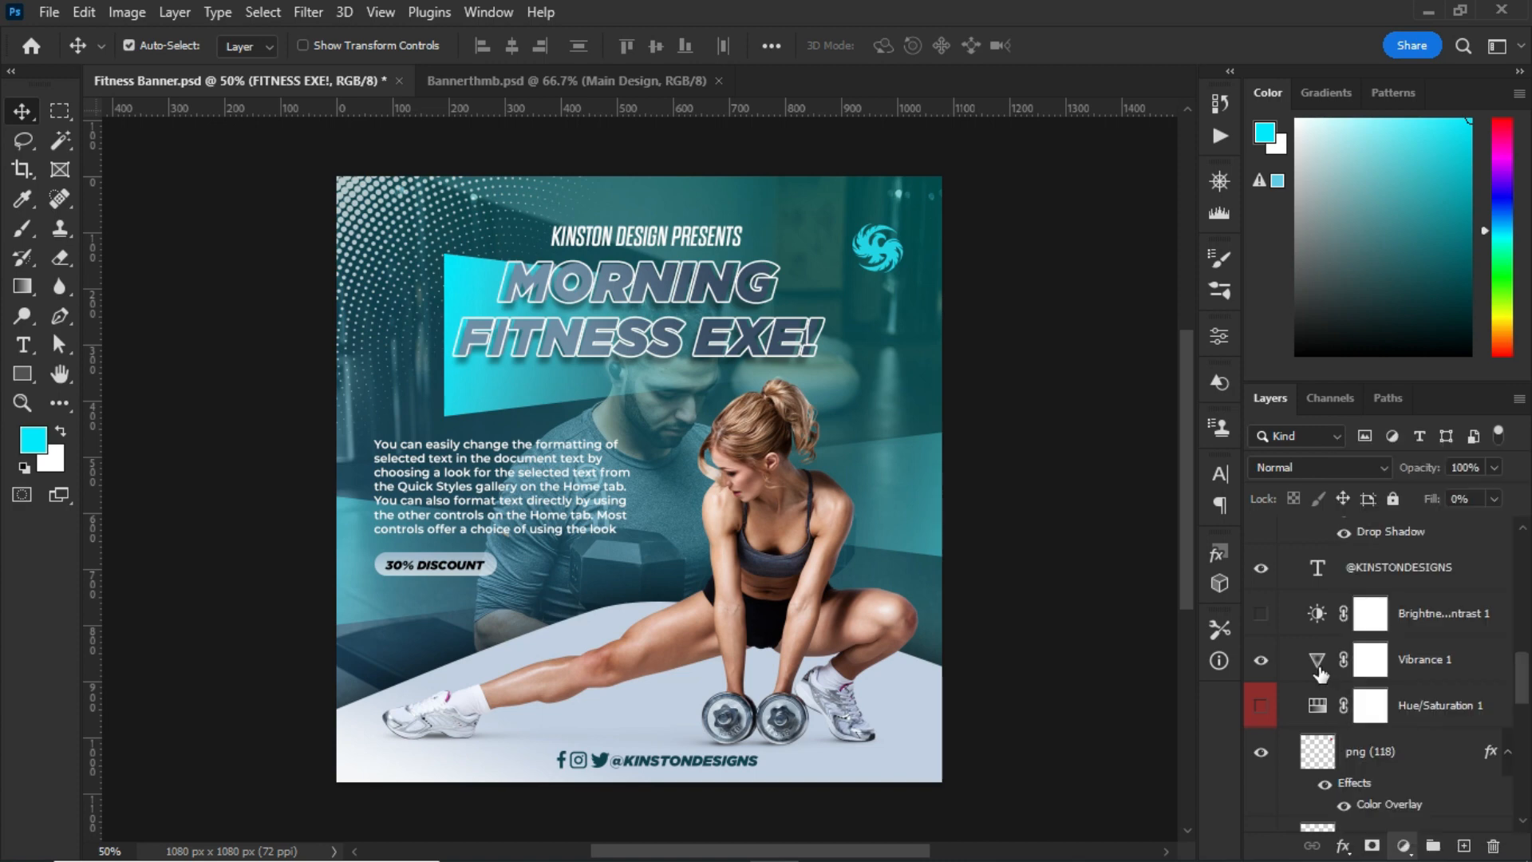
pyautogui.click(1318, 669)
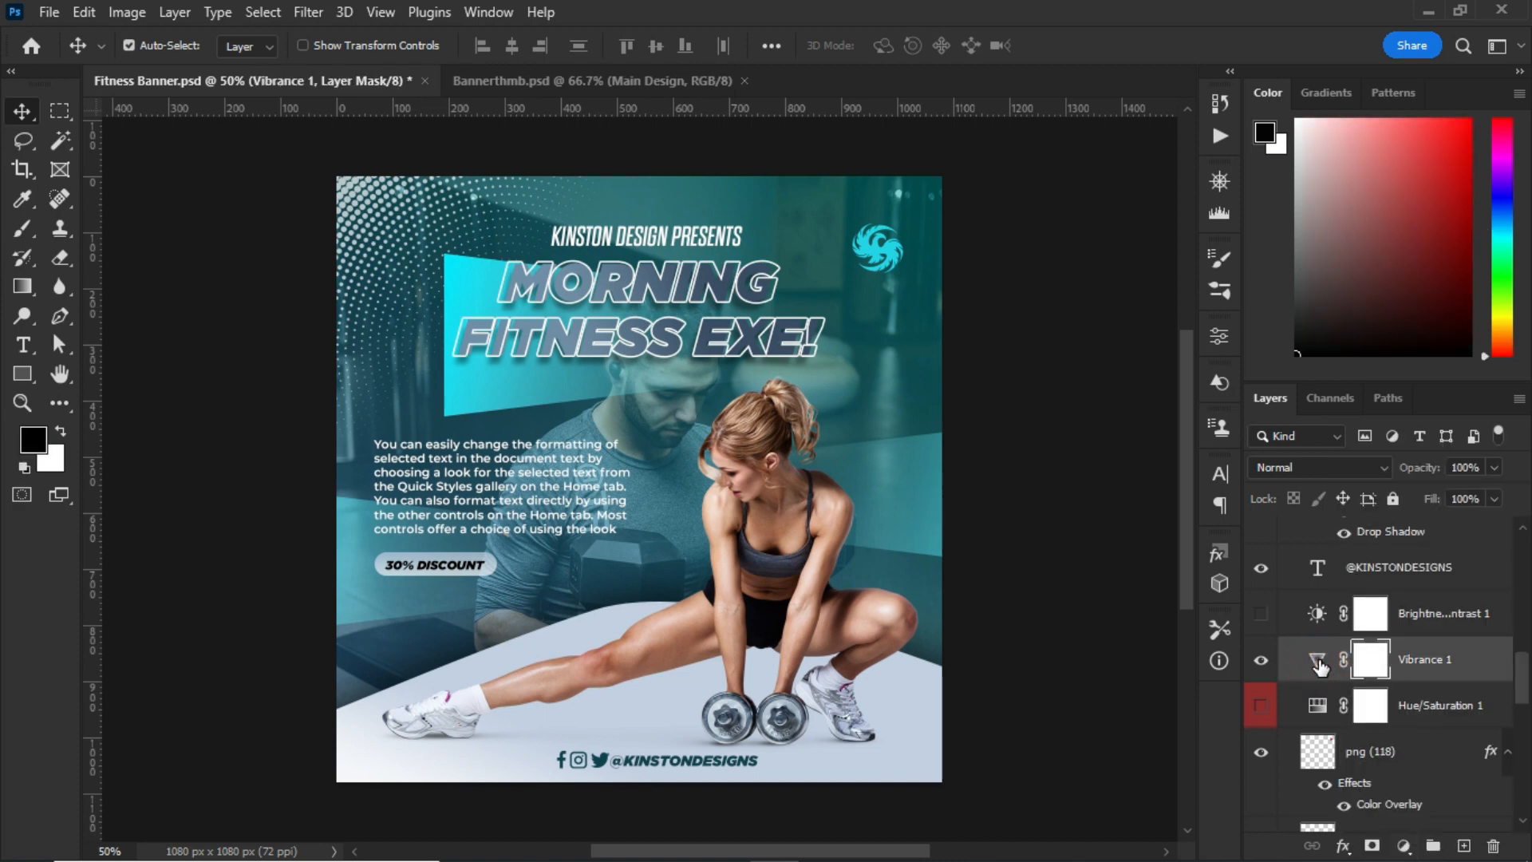
pyautogui.doubleClick(1318, 660)
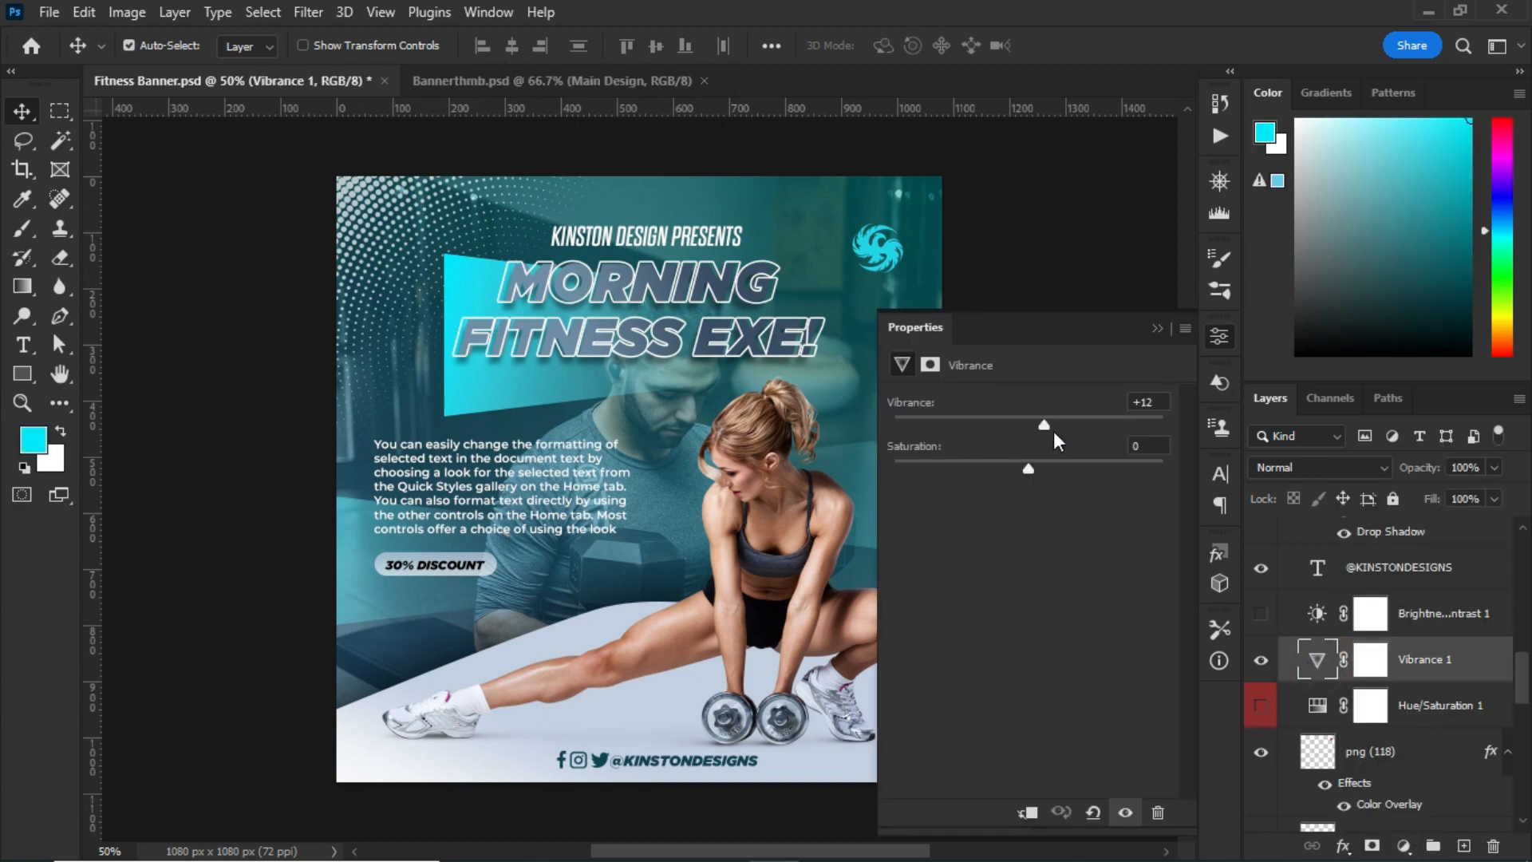
pyautogui.click(1155, 329)
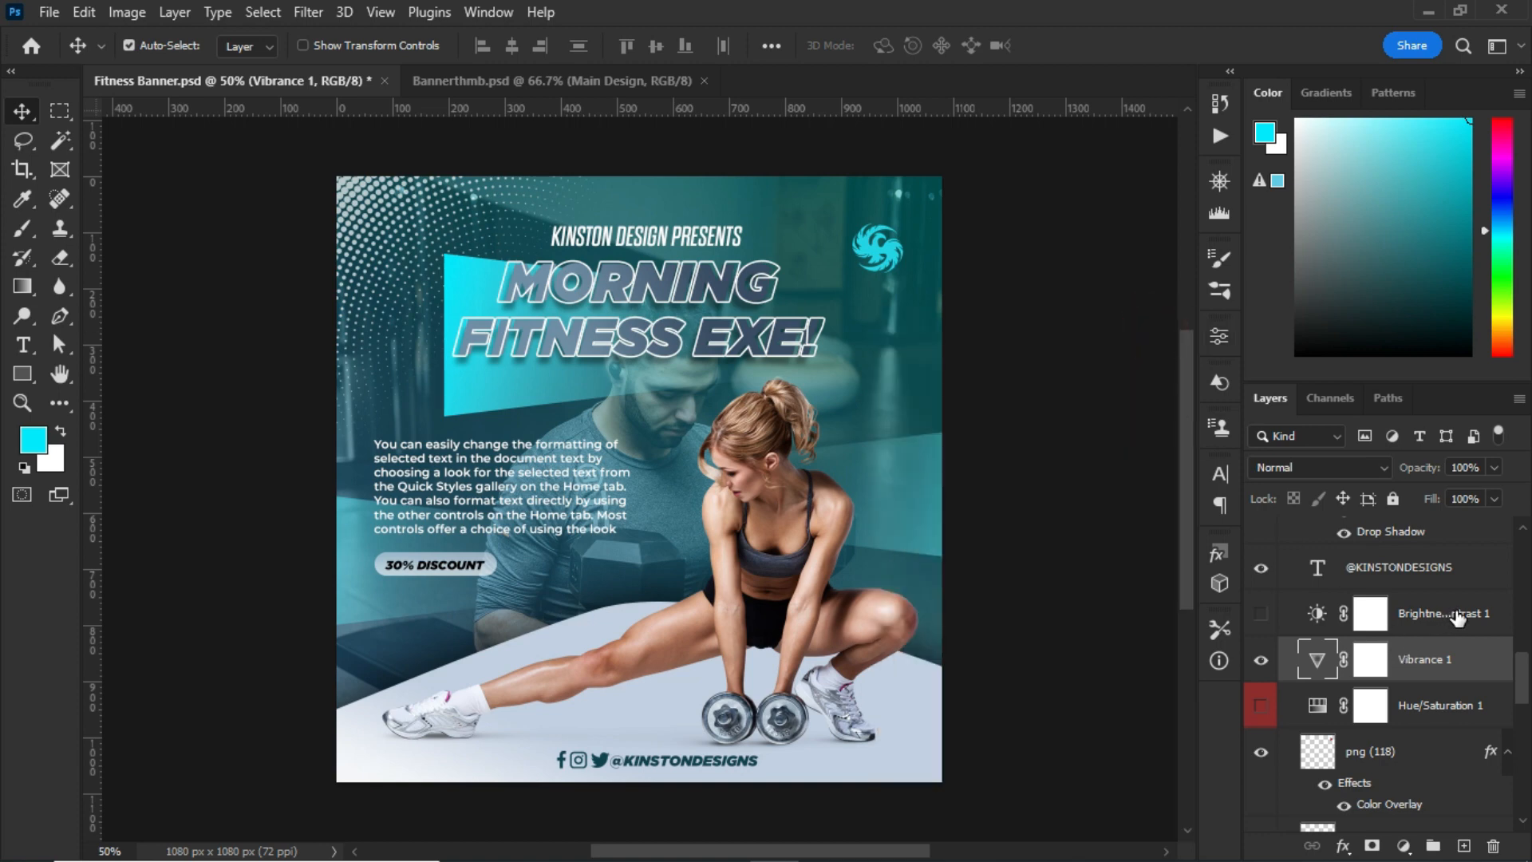
# Show the Brightness/Contrast 1 adjustment layer above Vibrance 1 and review its settings without changing them.
pyautogui.click(1406, 846)
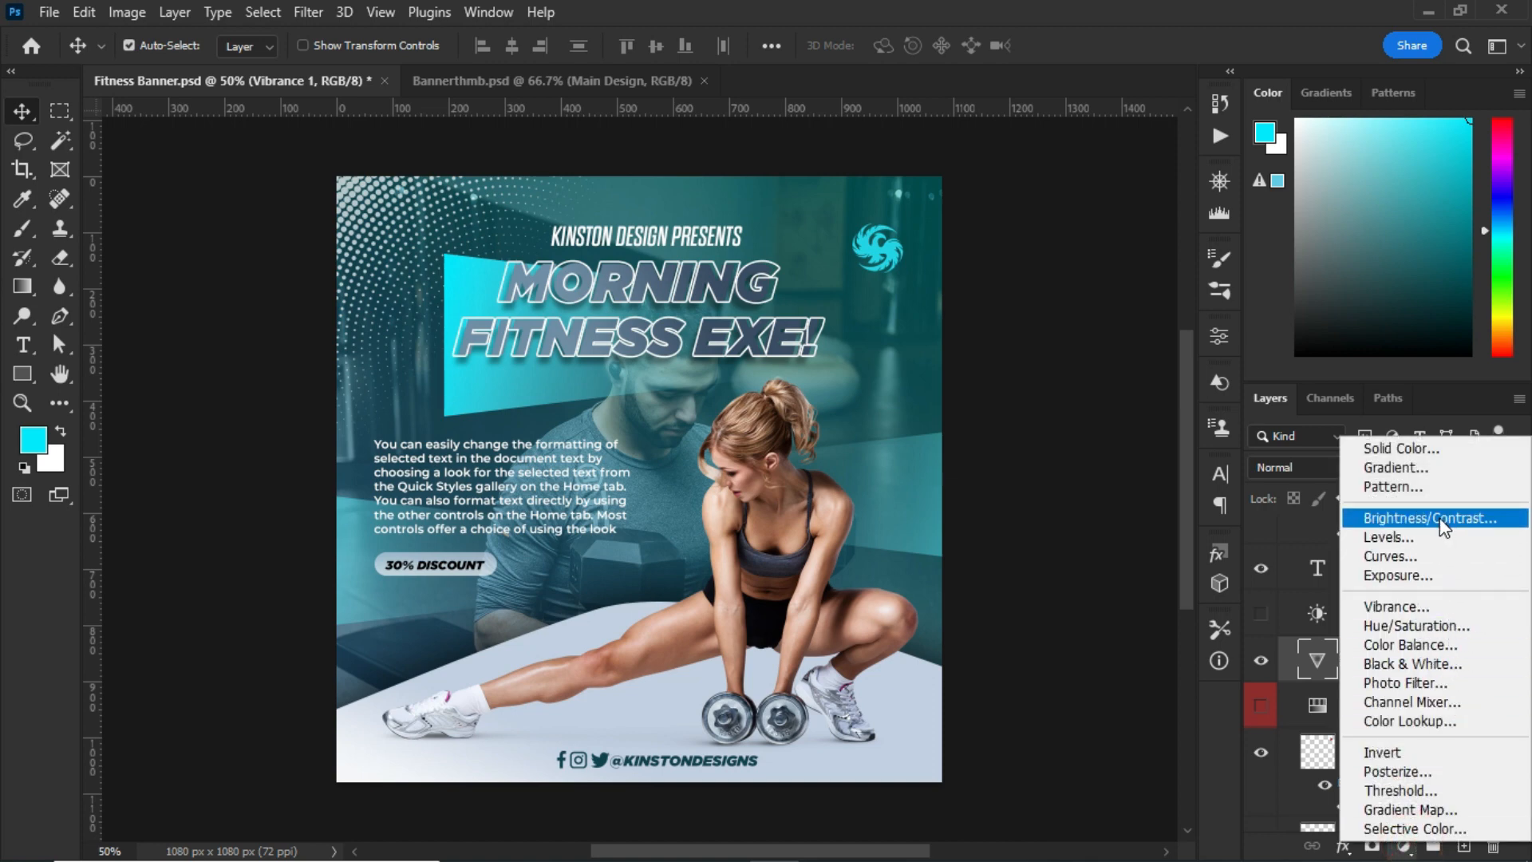
pyautogui.click(1321, 619)
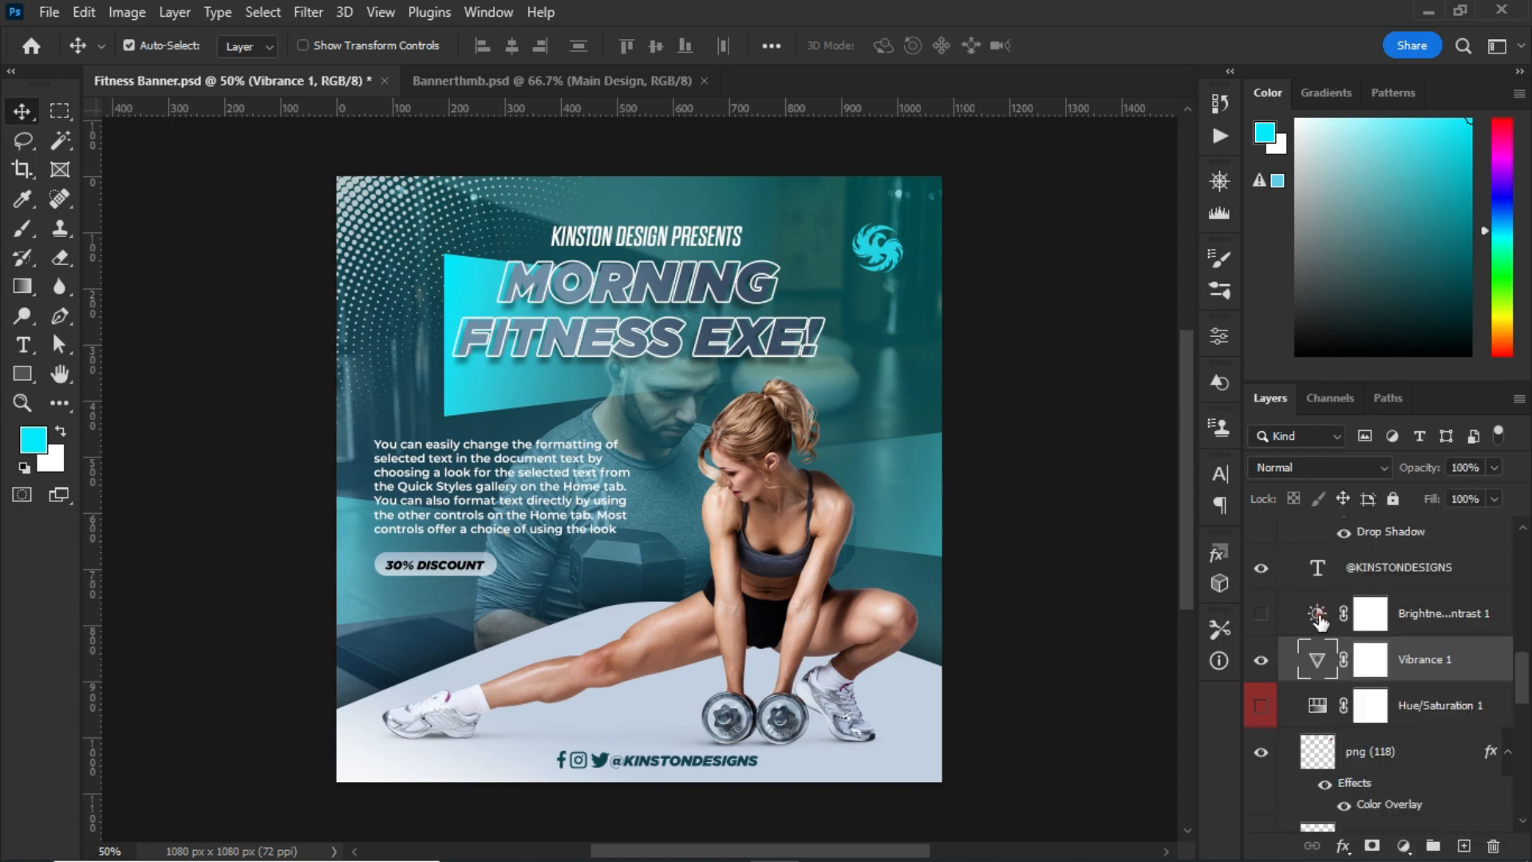
pyautogui.click(1319, 616)
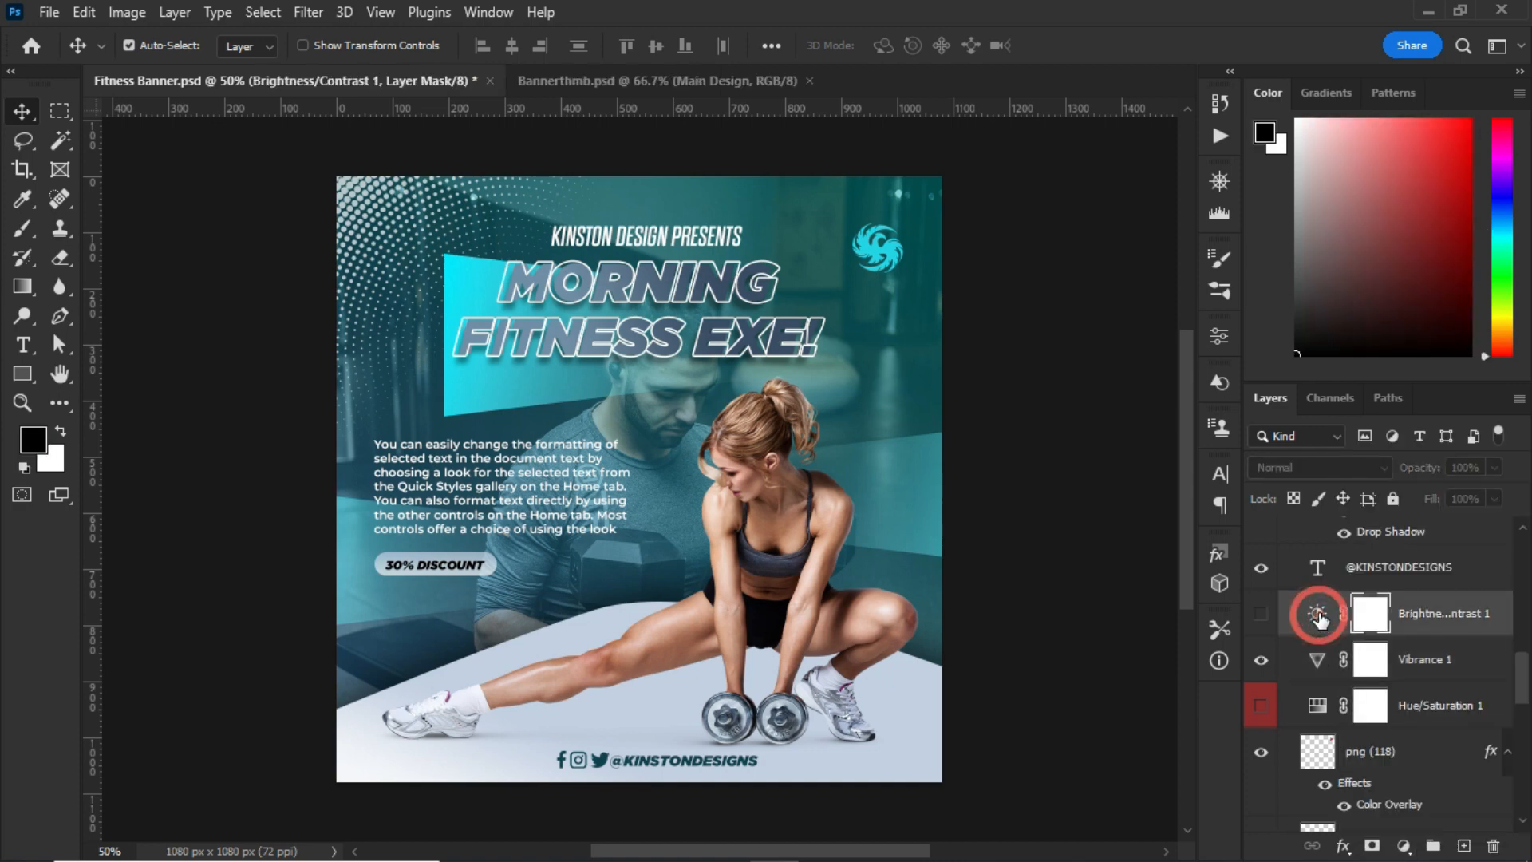
pyautogui.click(1261, 613)
pyautogui.doubleClick(1318, 616)
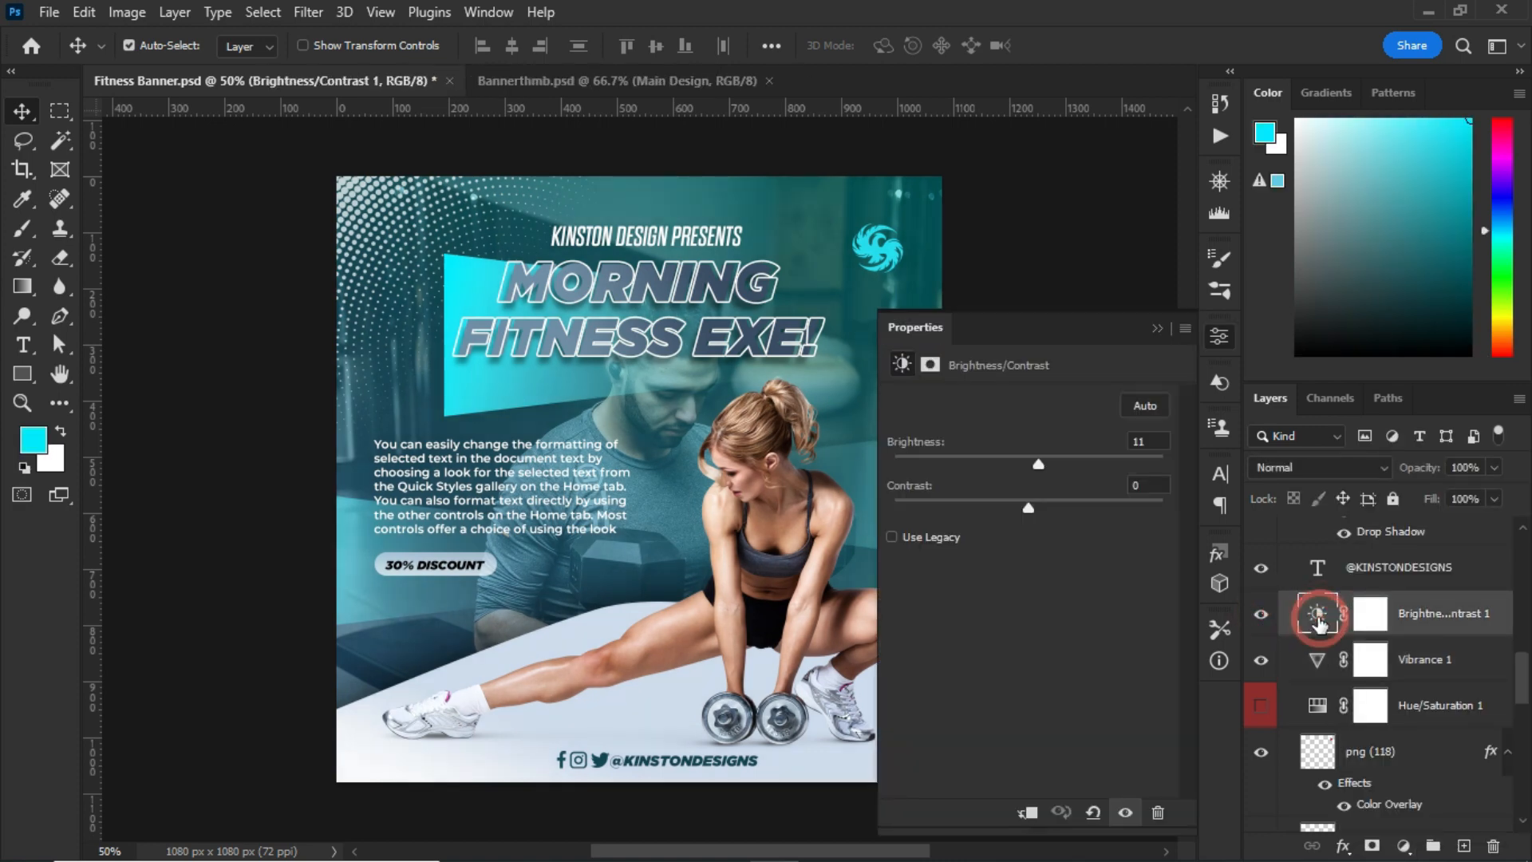
pyautogui.click(1155, 326)
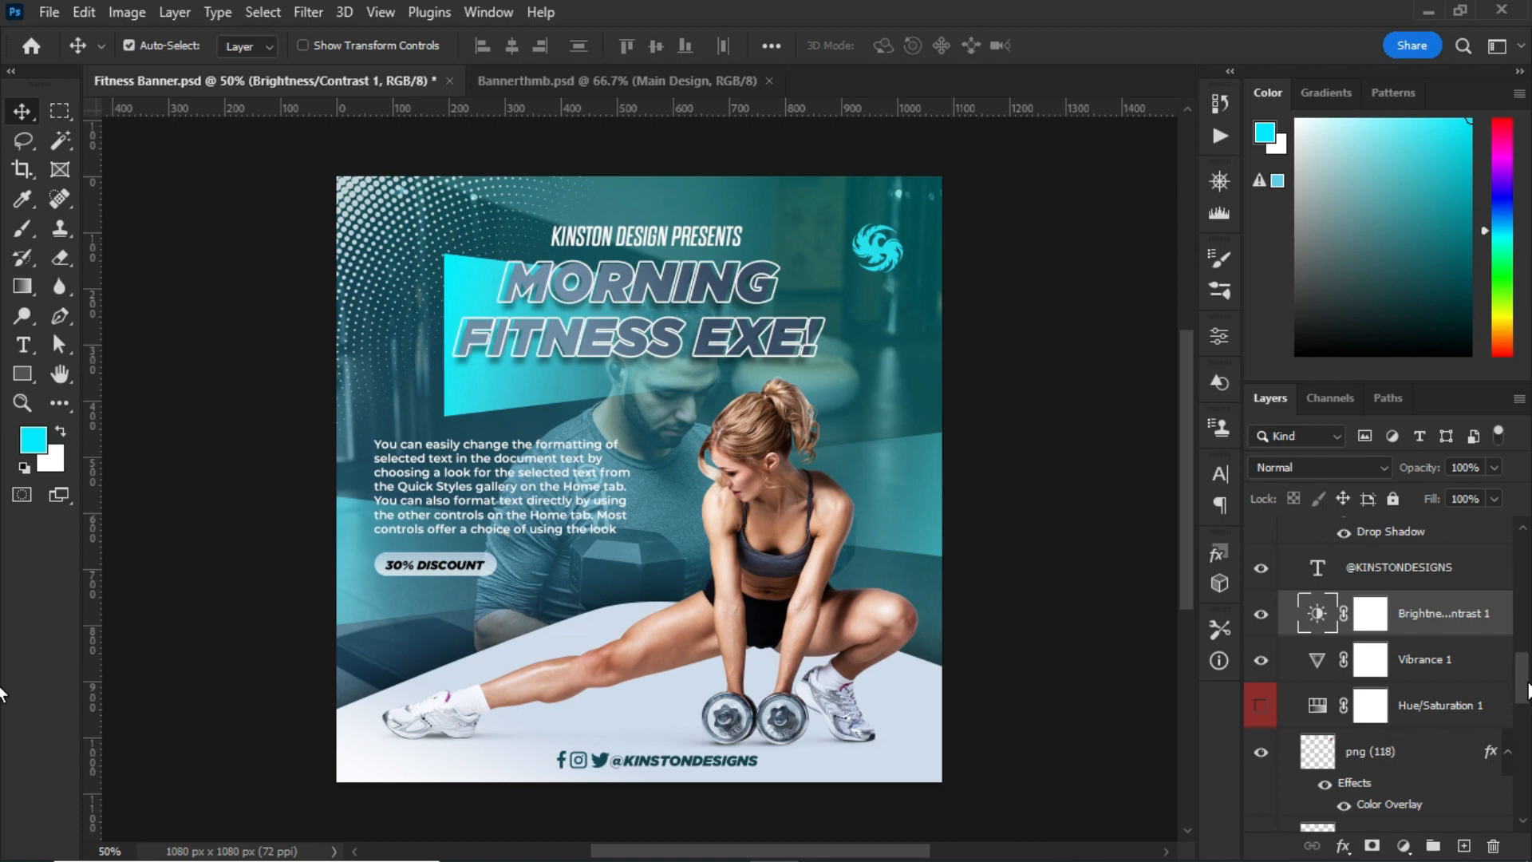
# Show the Gradient Map 1 layer clipped to the woman's photo and review its gradient settings without changing them.
pyautogui.moveTo(1528, 688); pyautogui.dragTo(1522, 758)
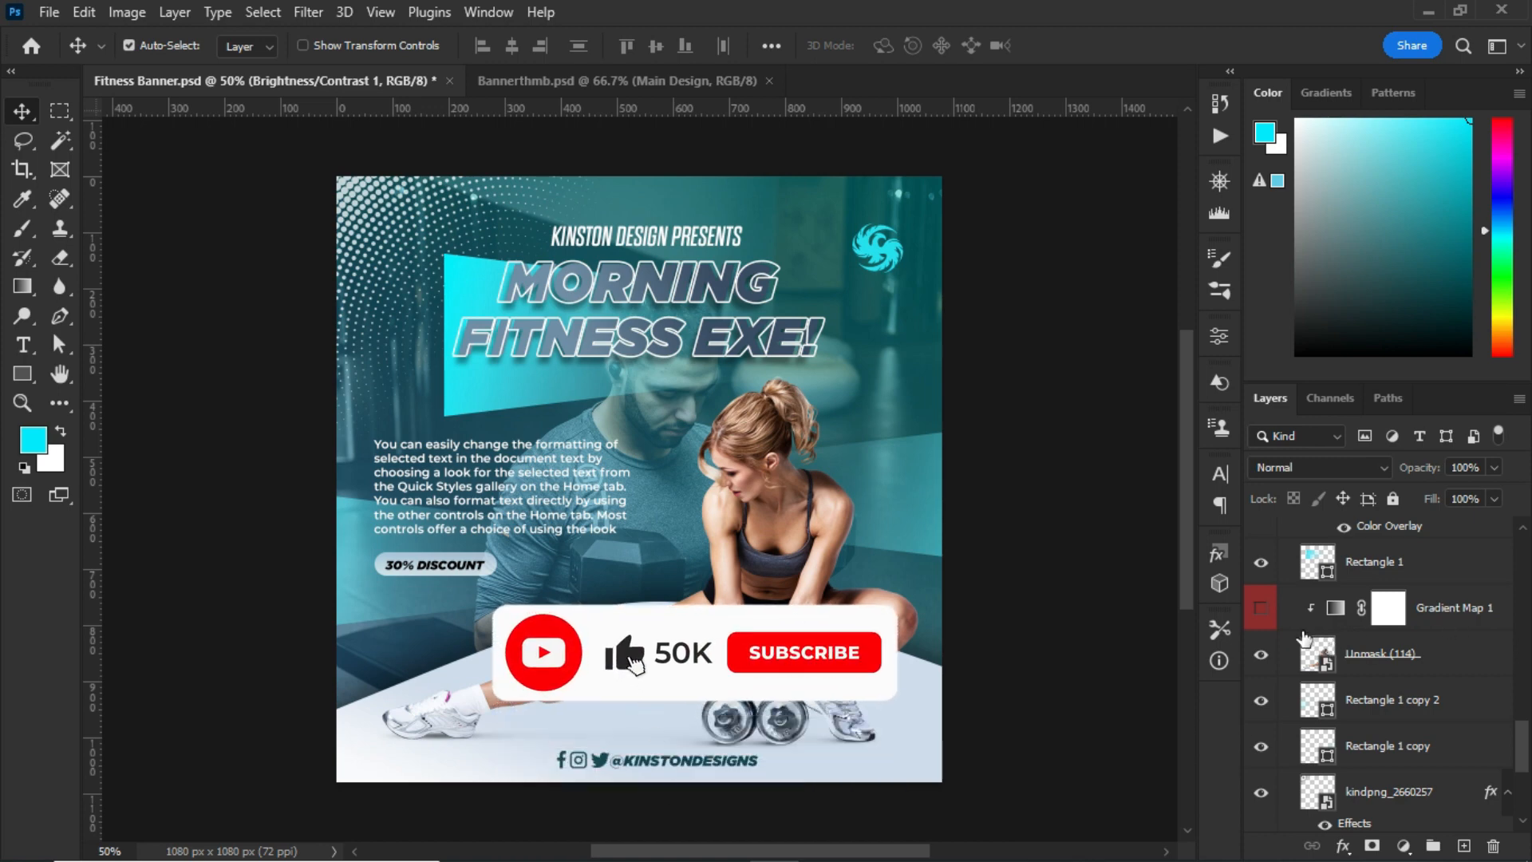
pyautogui.click(1261, 616)
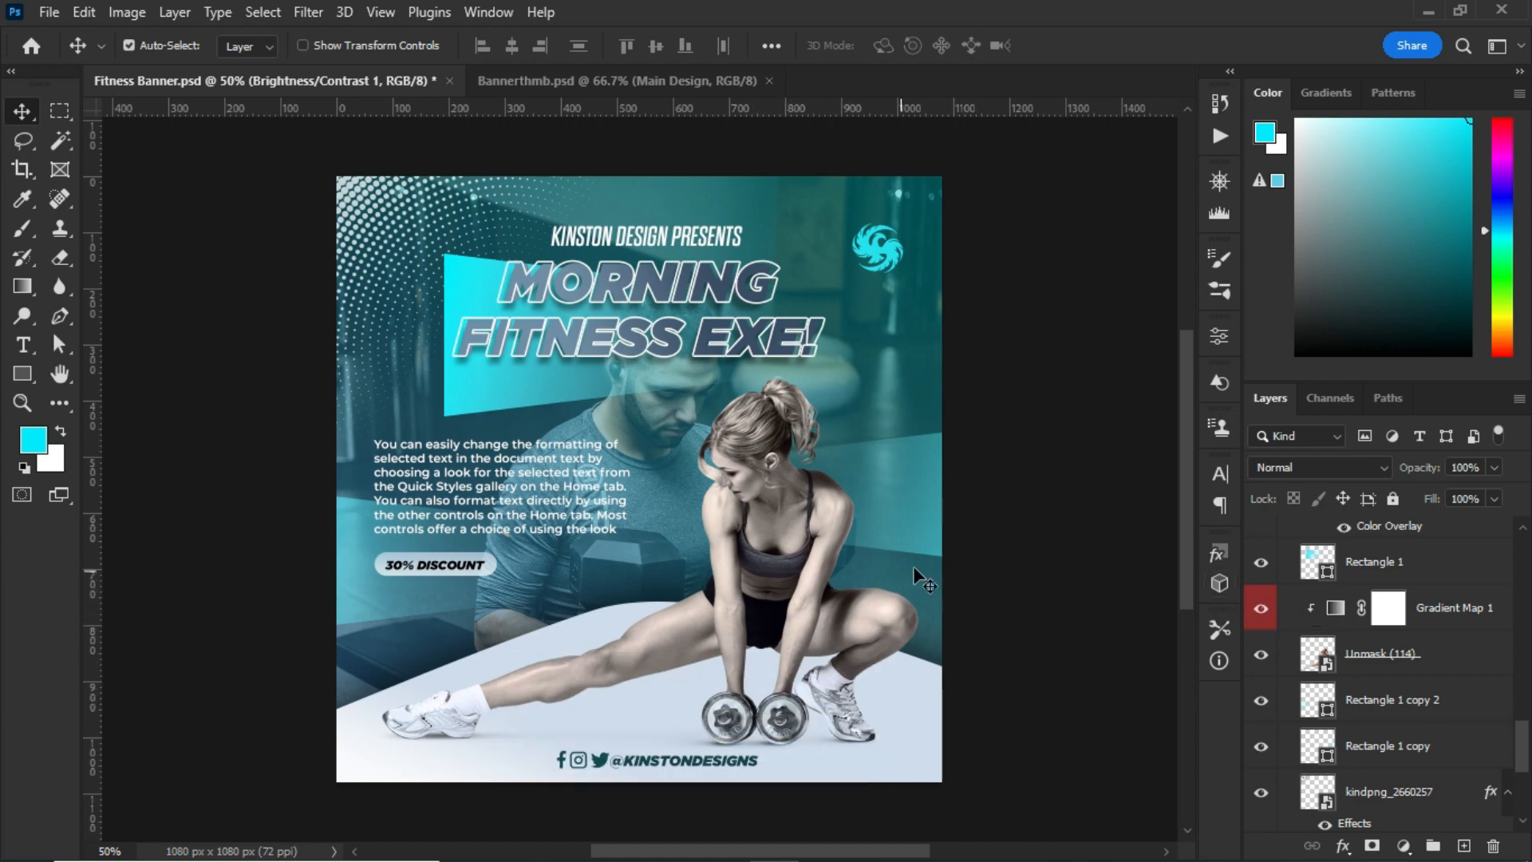
pyautogui.doubleClick(1336, 610)
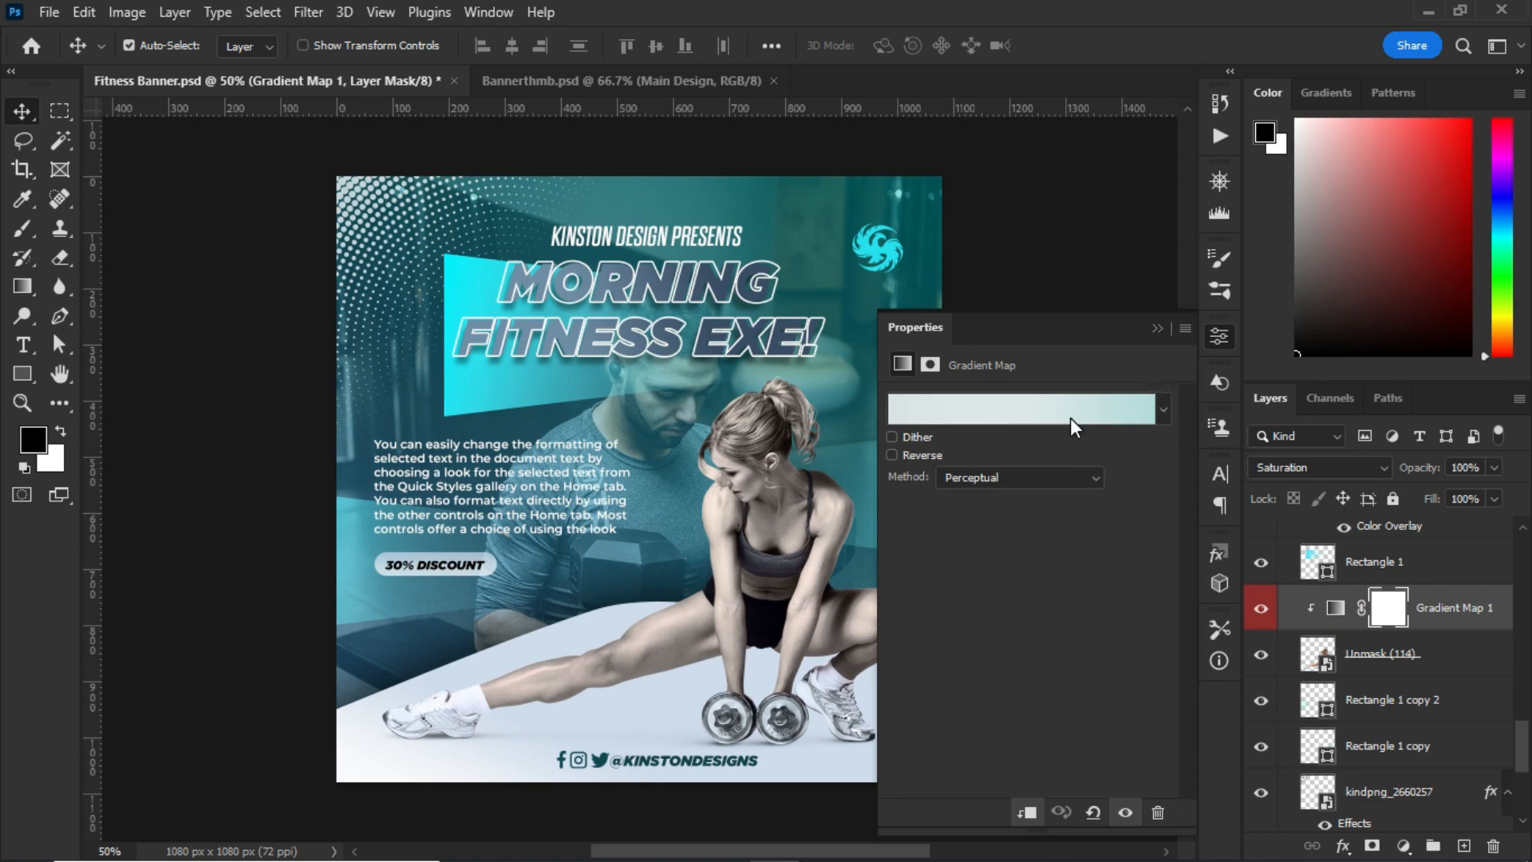
pyautogui.click(1153, 330)
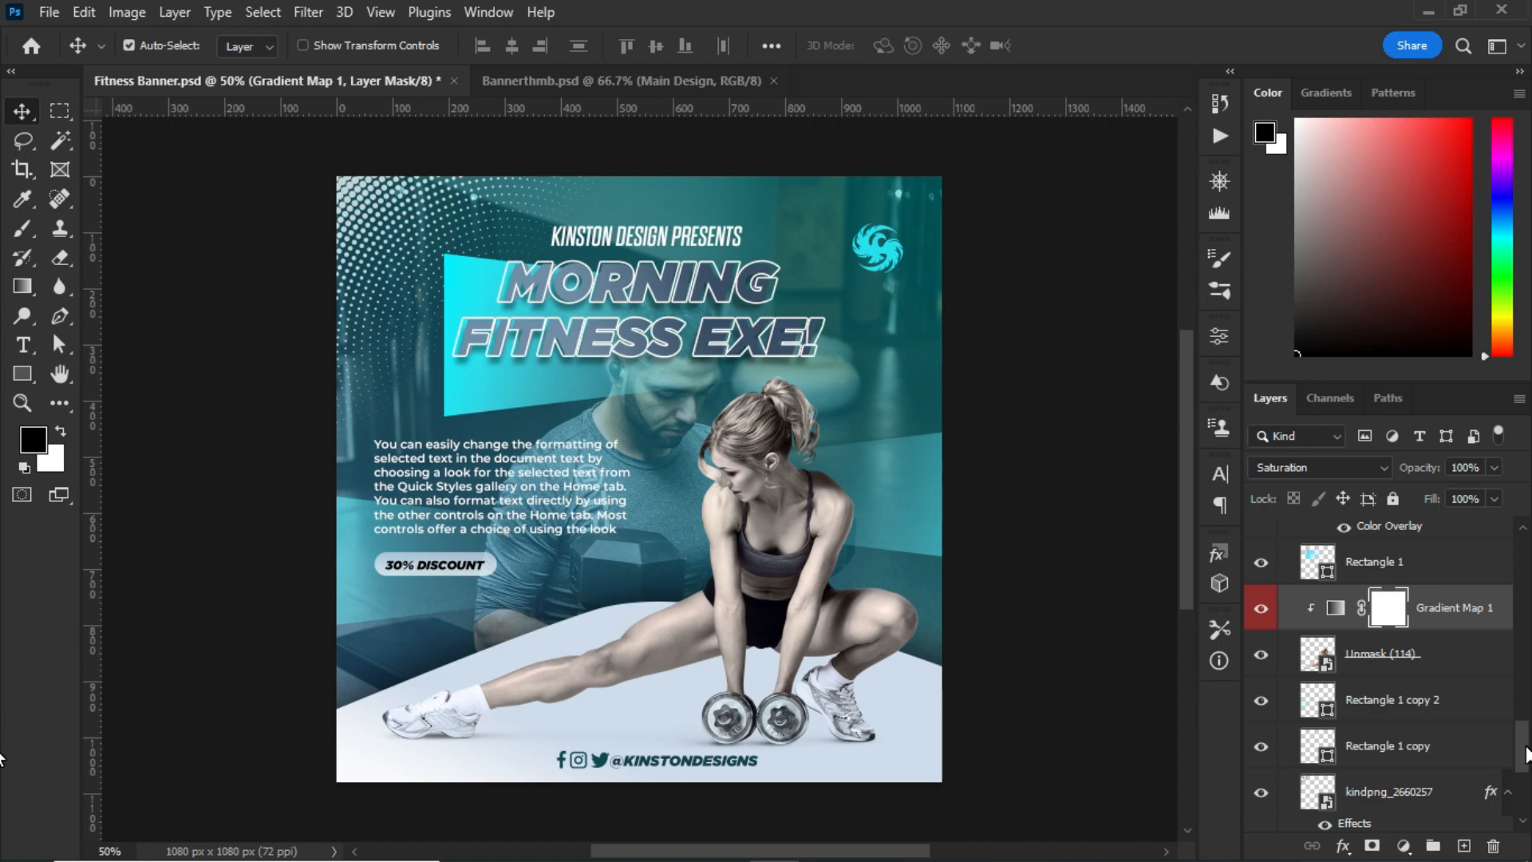
# Show the Fitness-Banner and magenta Fitness-Banner1 preview layers above the Main Work group.
pyautogui.moveTo(1525, 750); pyautogui.dragTo(1519, 519)
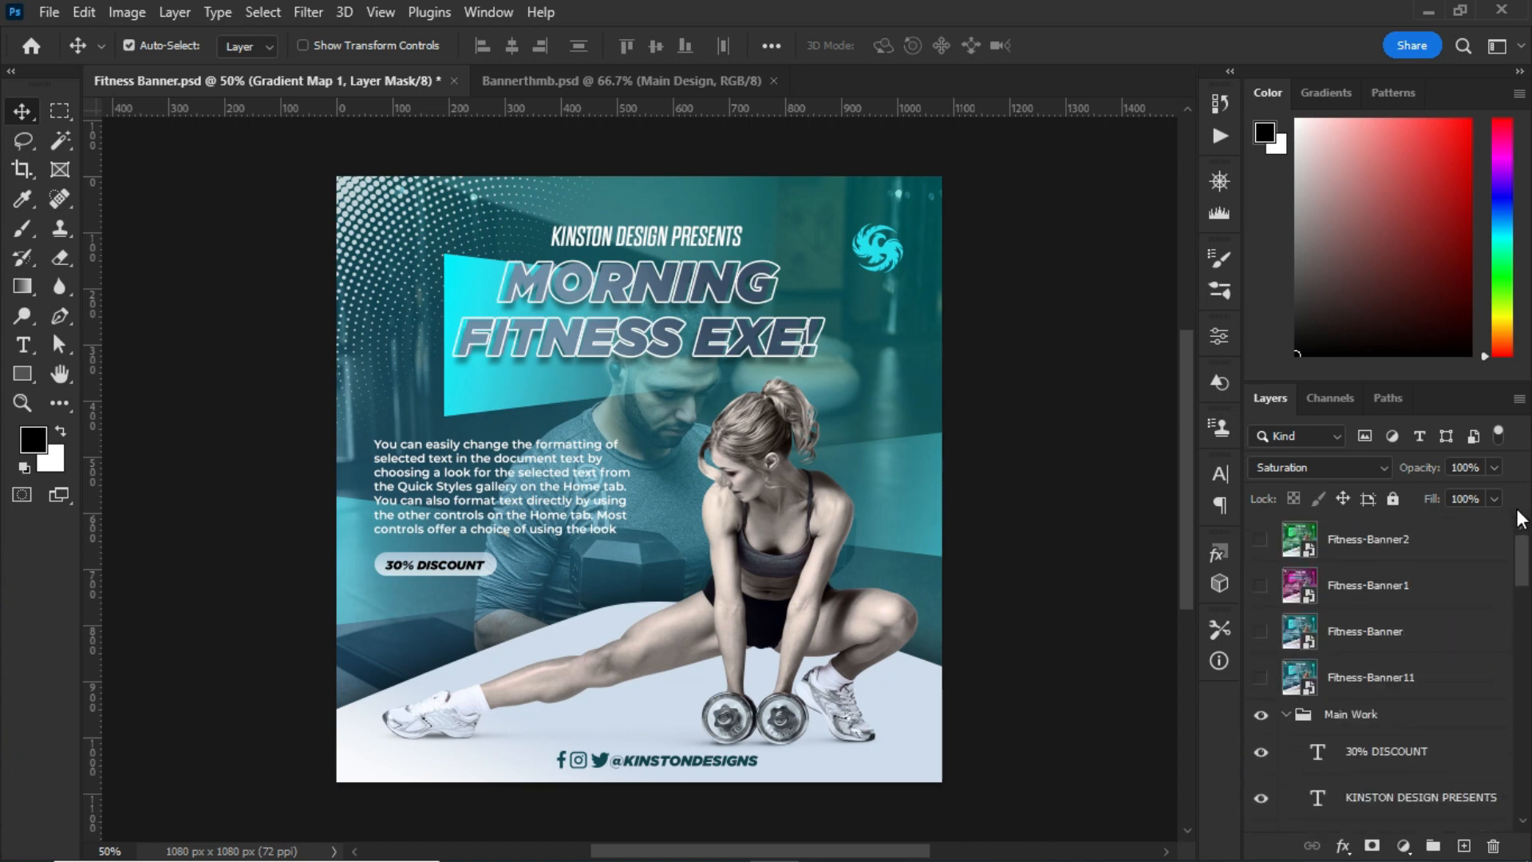
pyautogui.click(1259, 632)
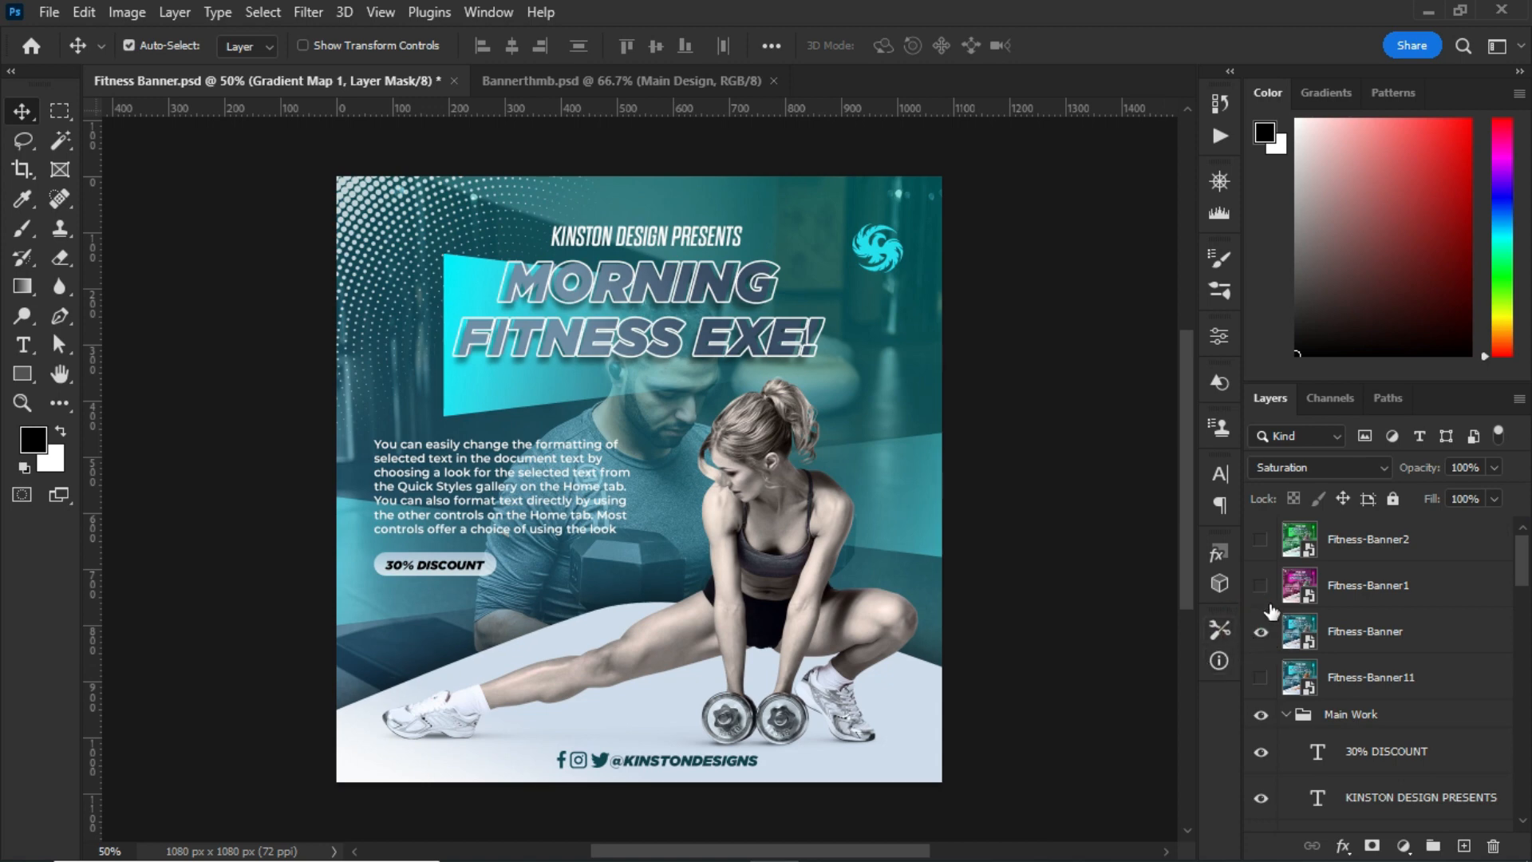
pyautogui.click(1266, 590)
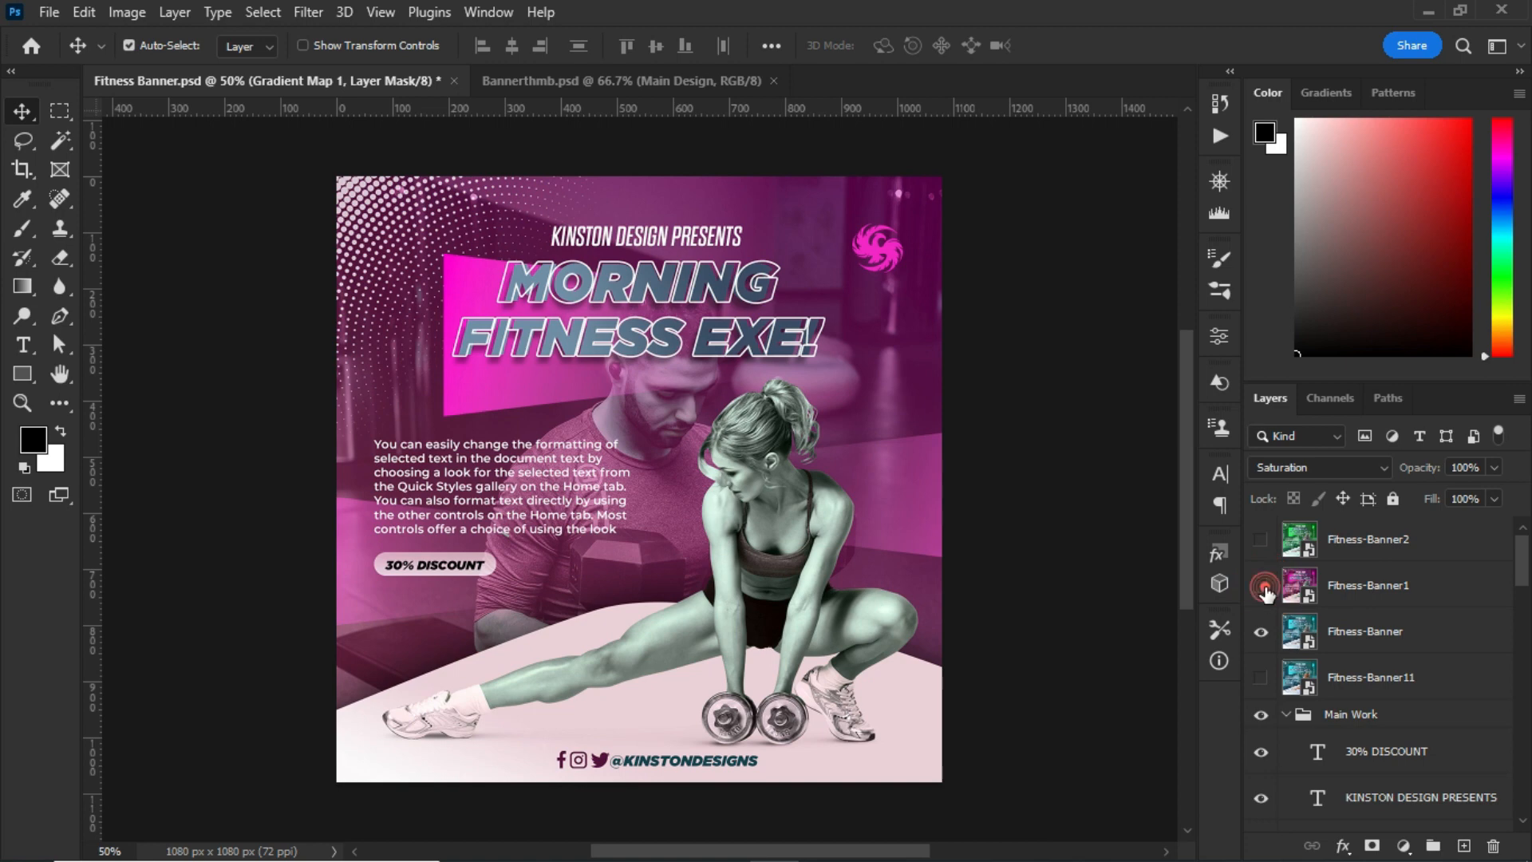
# Hide the magenta Fitness-Banner1 and the Fitness-Banner preview layers above the Main Work group.
pyautogui.click(1266, 590)
pyautogui.click(1259, 634)
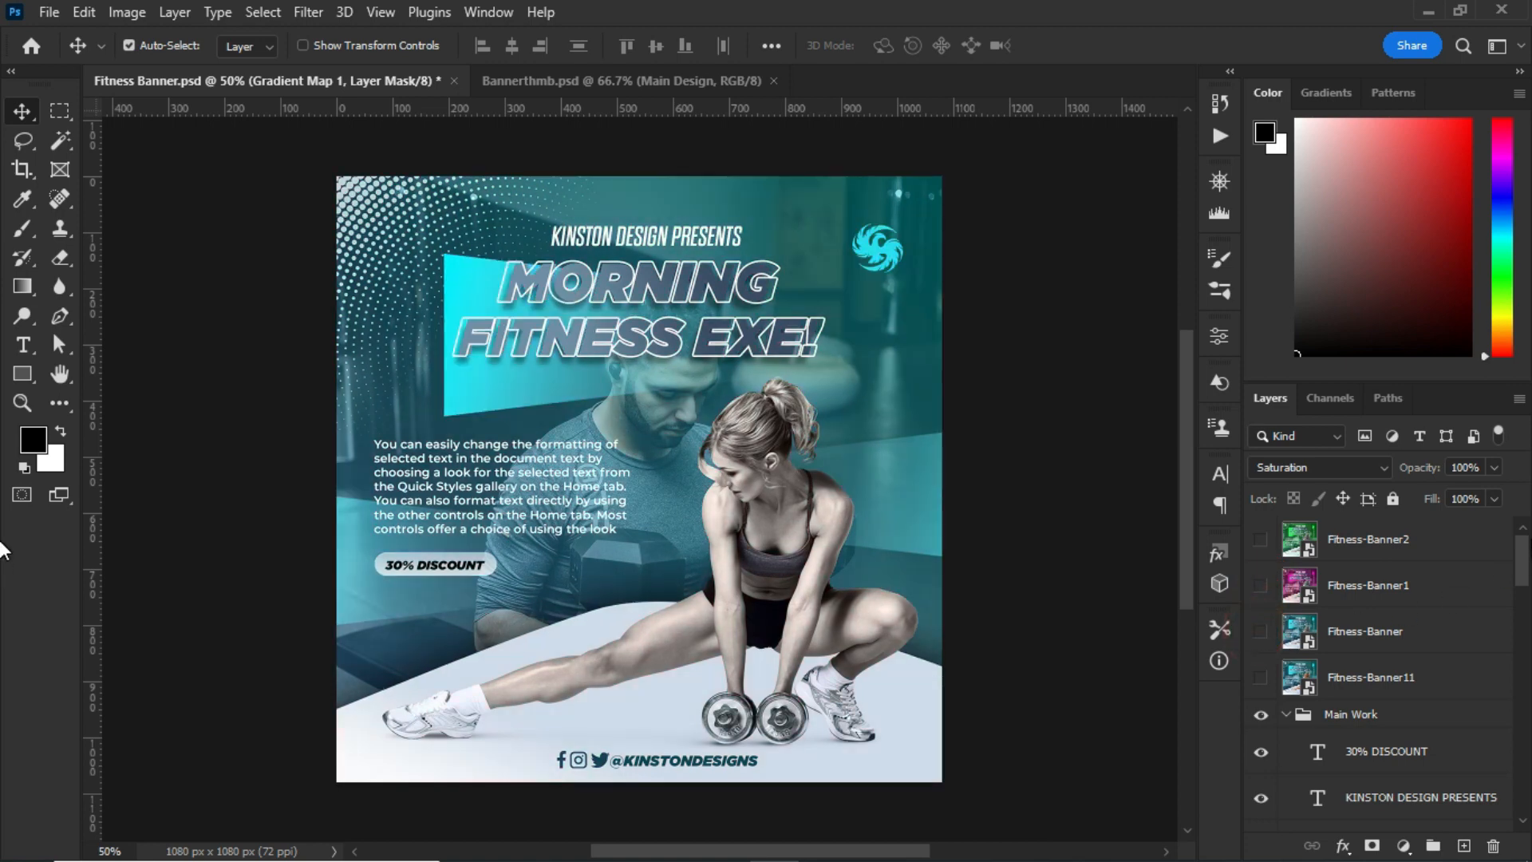
# Show the Hue/Saturation 1 adjustment layer below Vibrance 1 and review its settings without changing them.
pyautogui.moveTo(1524, 551); pyautogui.dragTo(1518, 674)
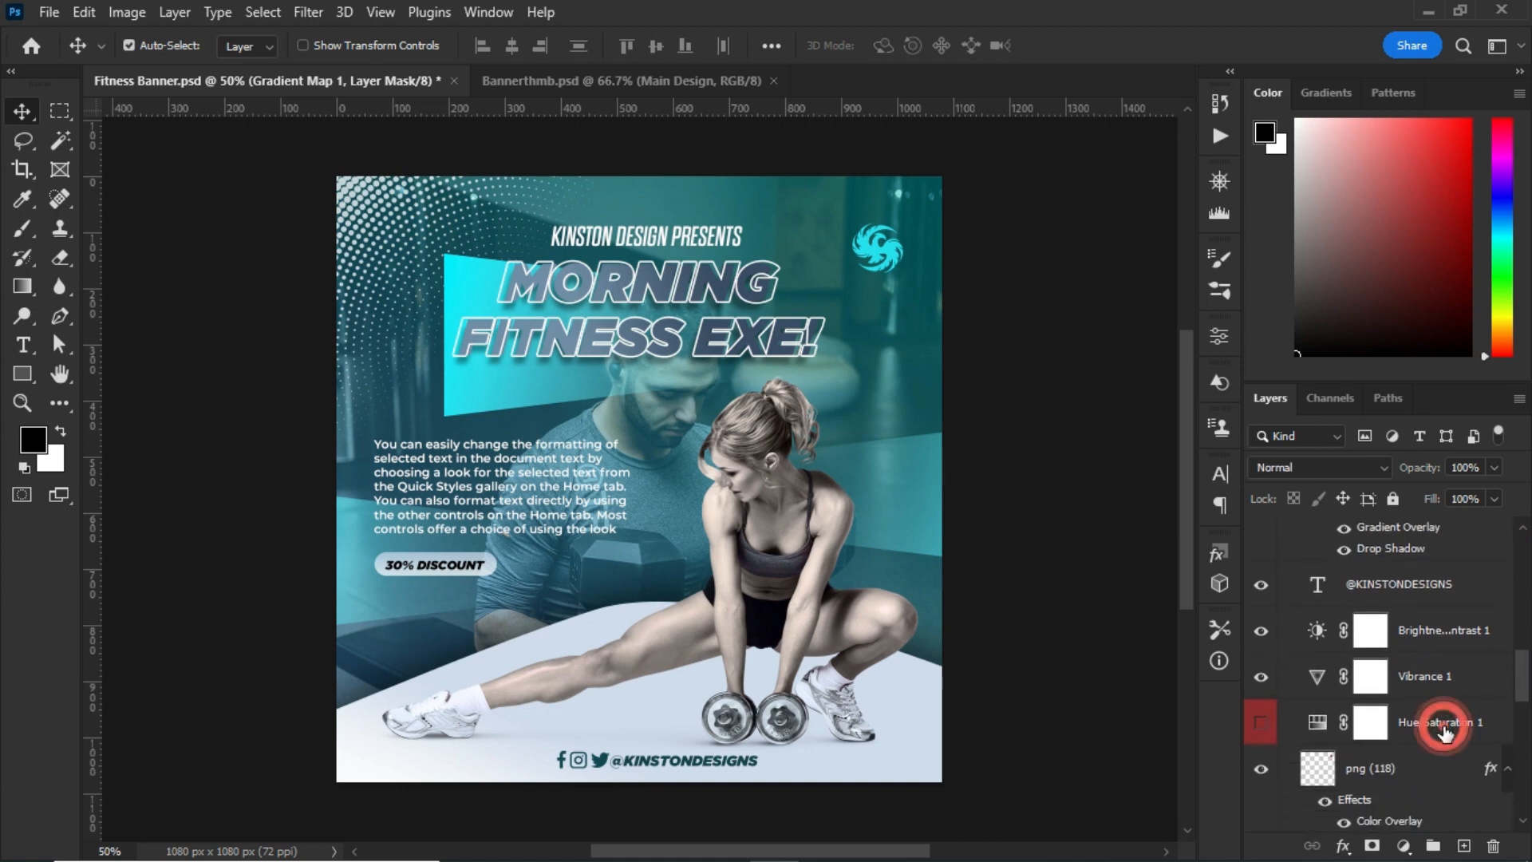
pyautogui.click(1388, 741)
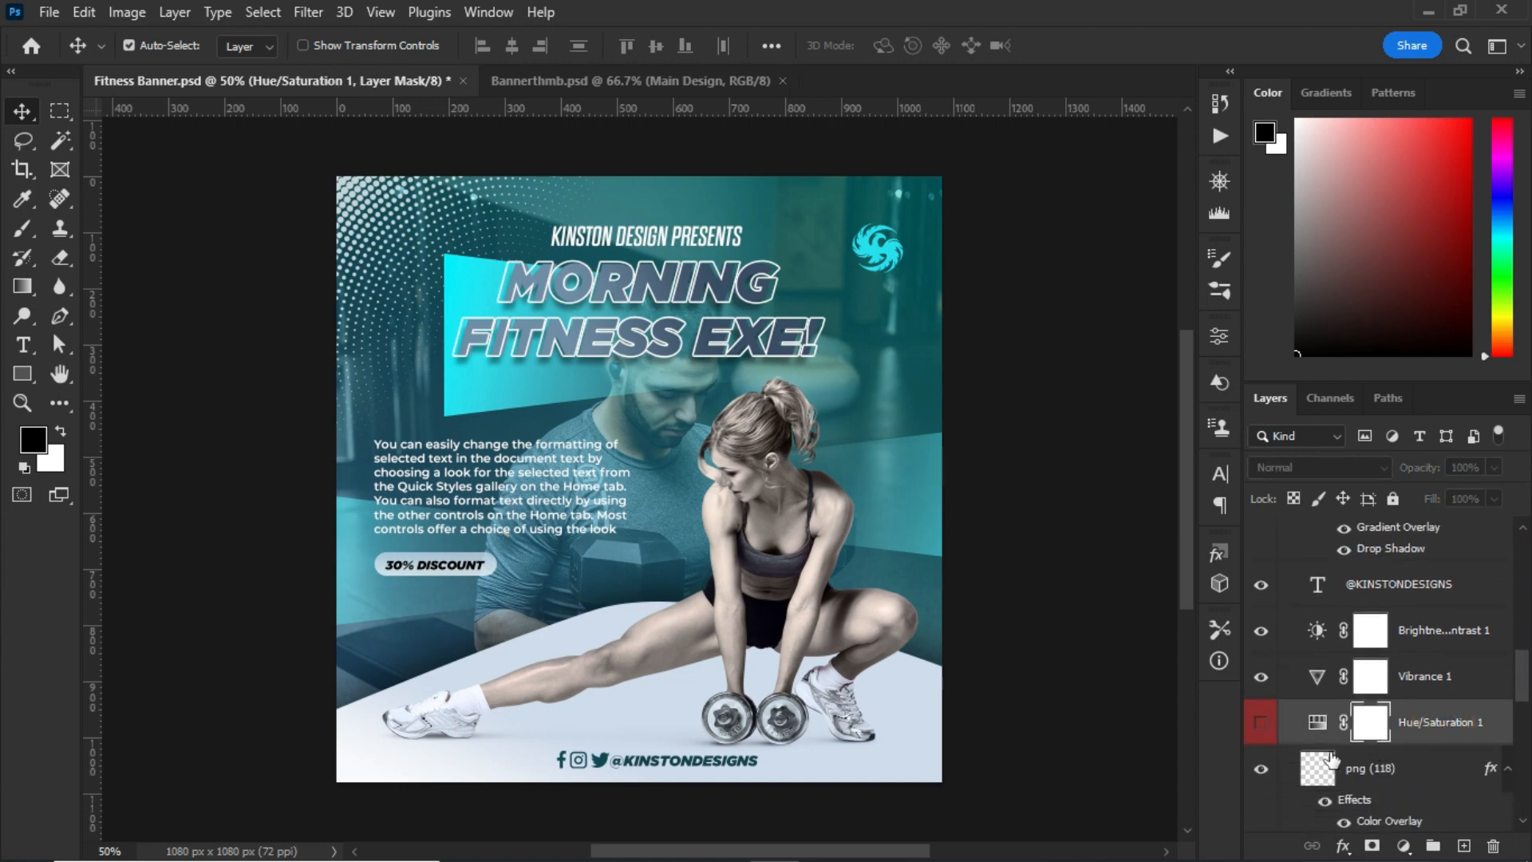
pyautogui.click(1259, 726)
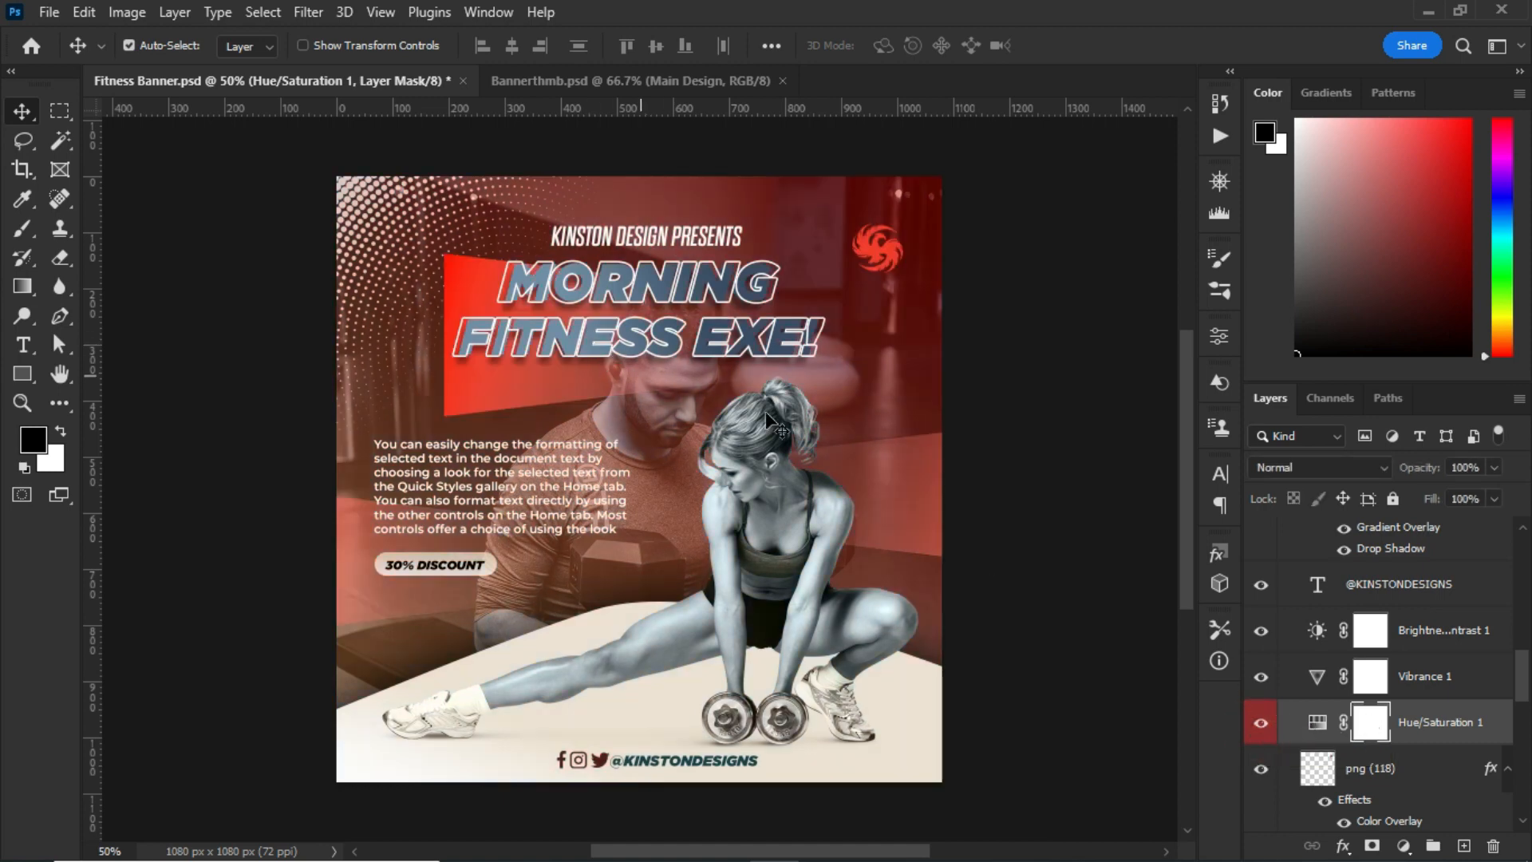
pyautogui.doubleClick(1318, 722)
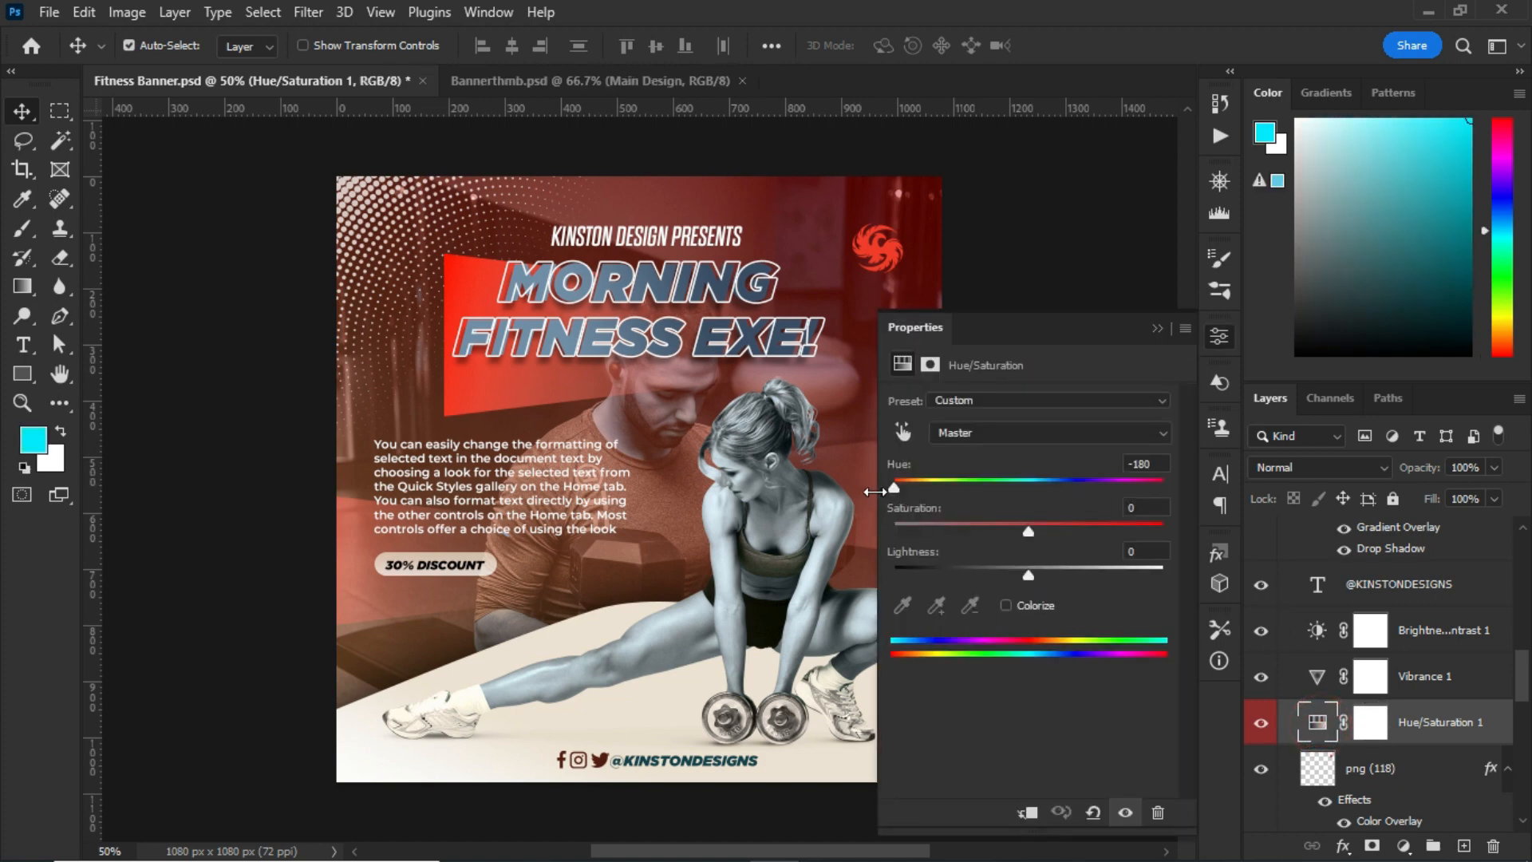
pyautogui.click(1157, 328)
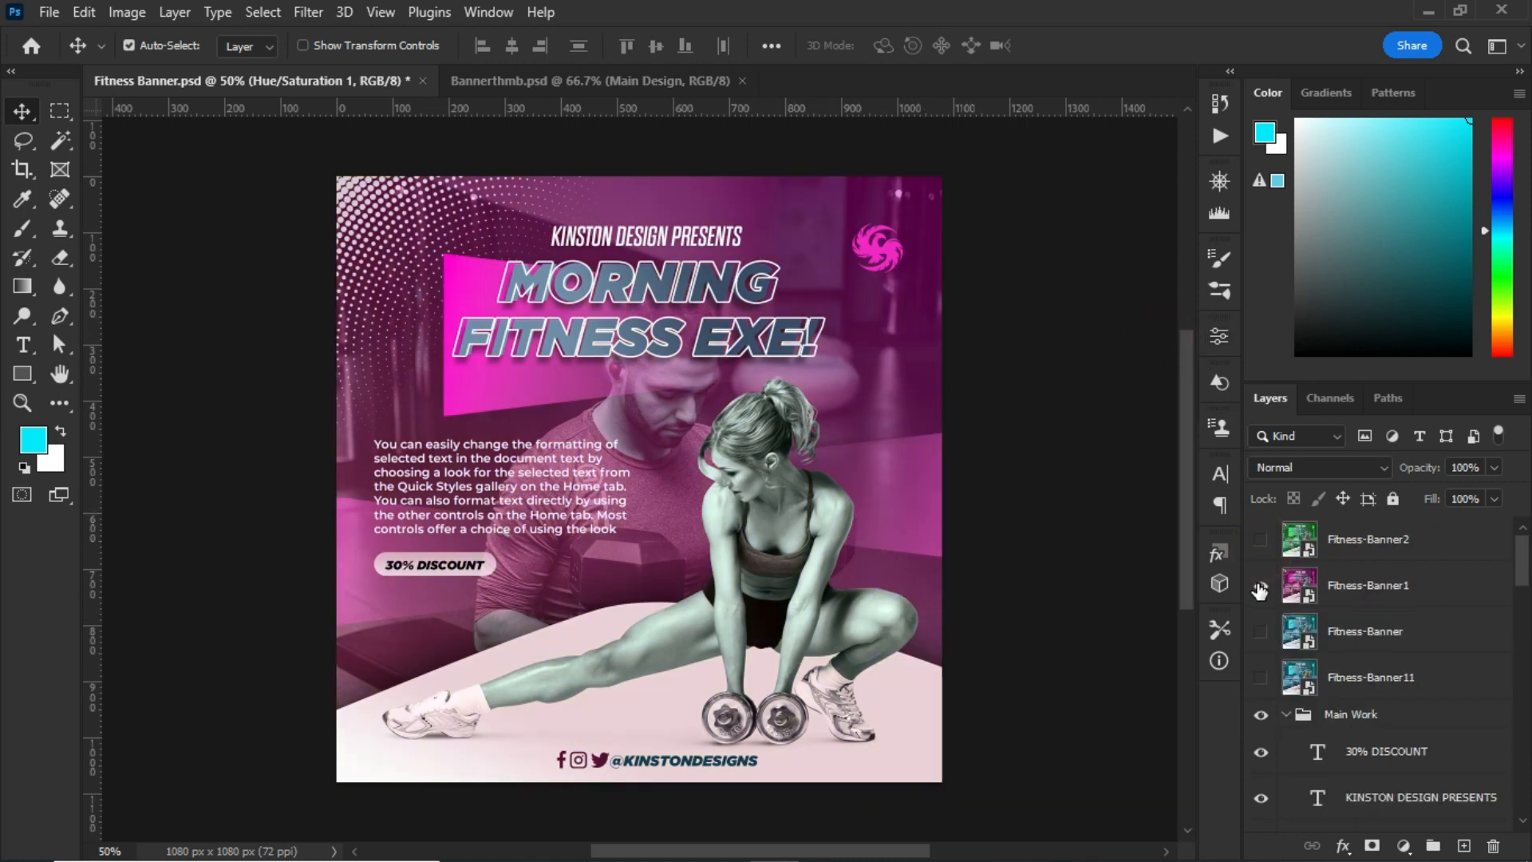
# Hide the magenta Fitness-Banner1 preview layer and show the Fitness-Banner11 preview layer.
pyautogui.click(1258, 585)
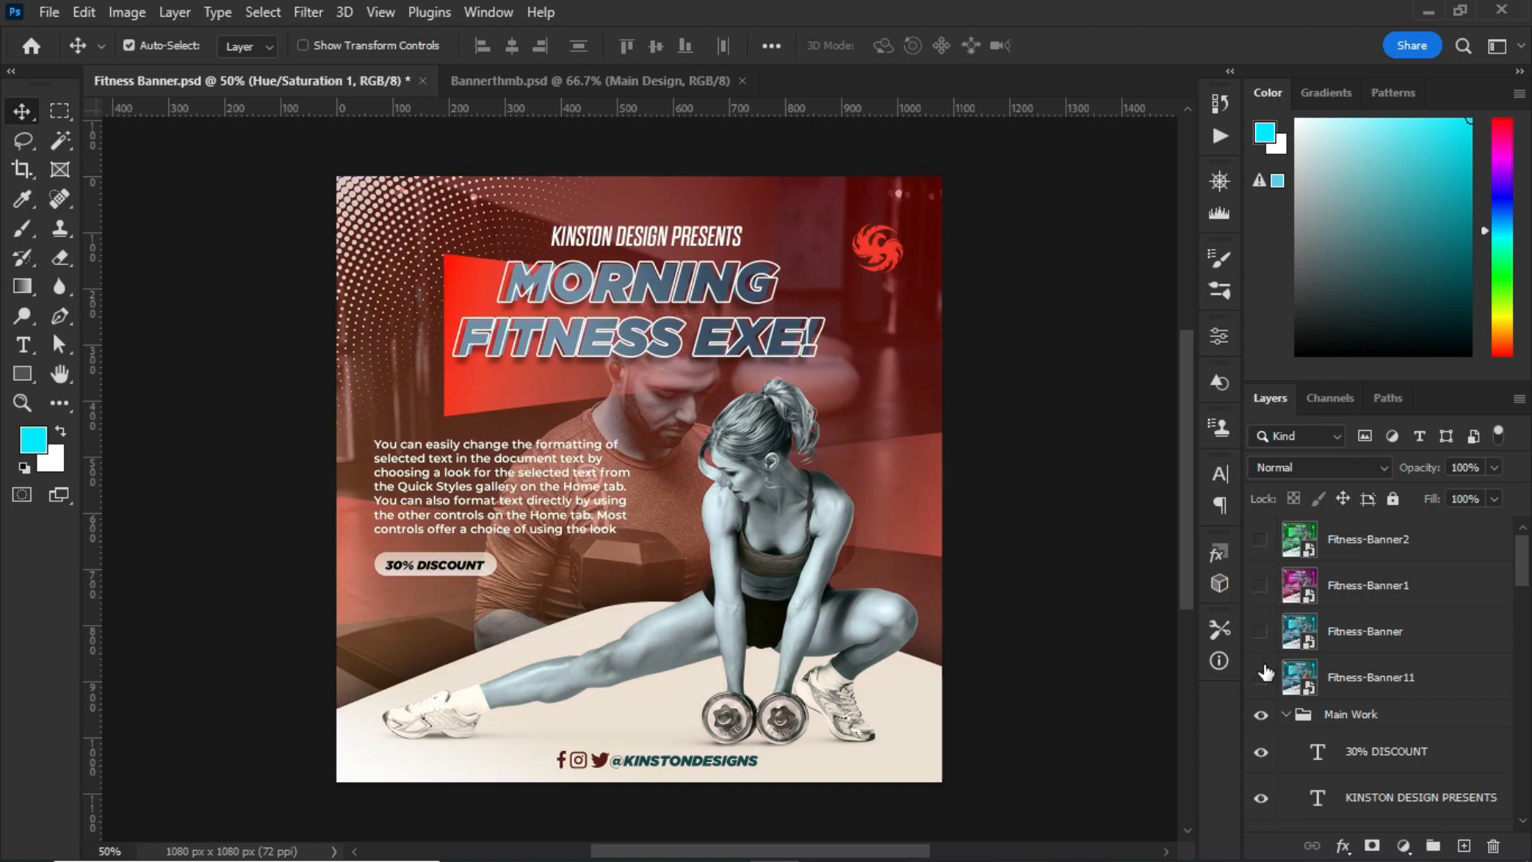
pyautogui.click(1262, 677)
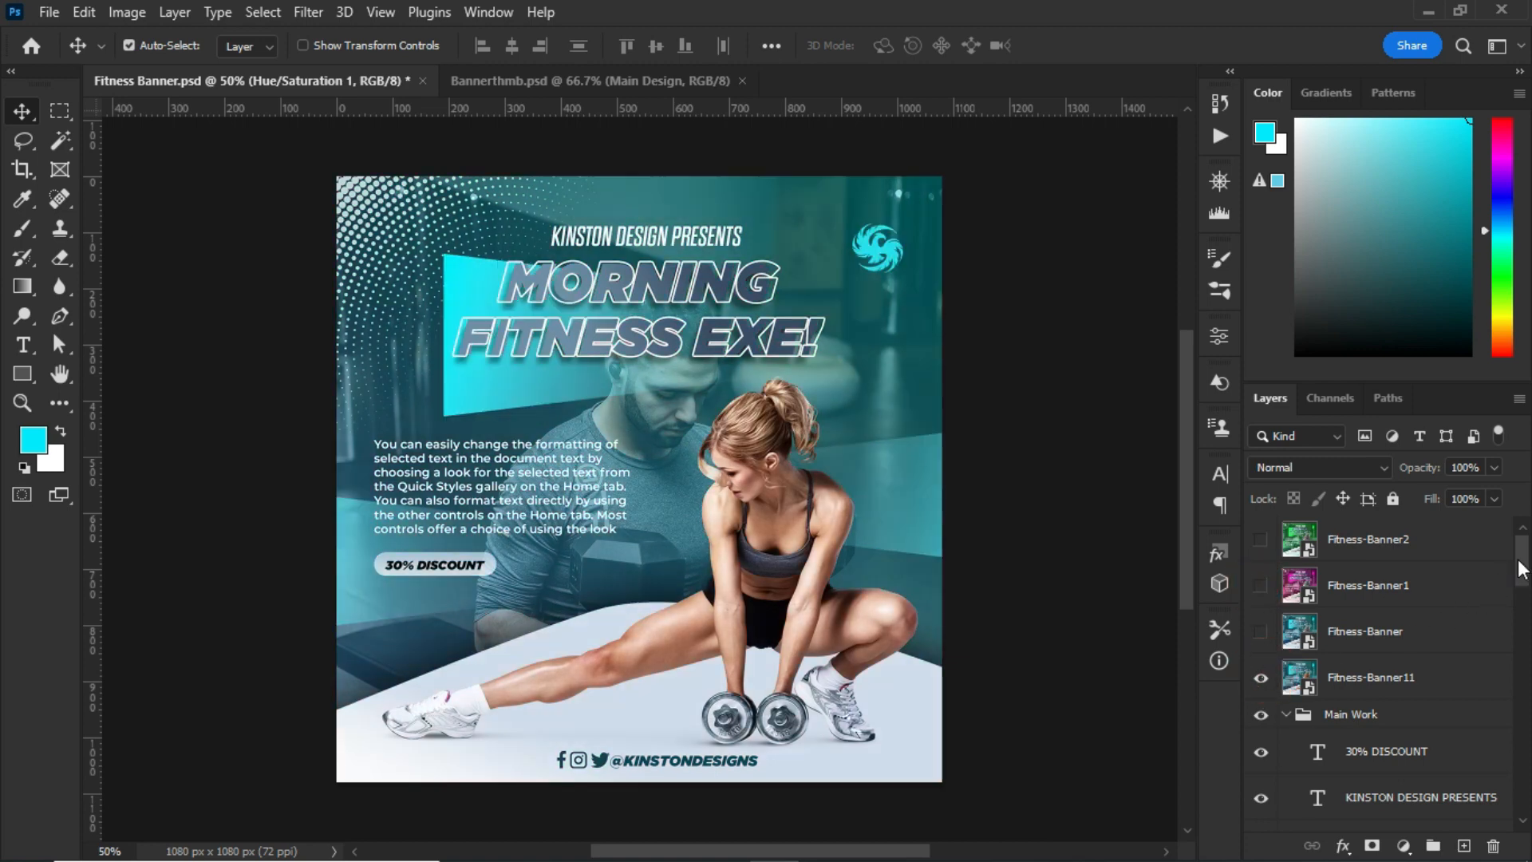
# Examine the installed brush preset groups, including the Dry Brushes group, without selecting a brush.
pyautogui.moveTo(1524, 563); pyautogui.dragTo(1521, 618)
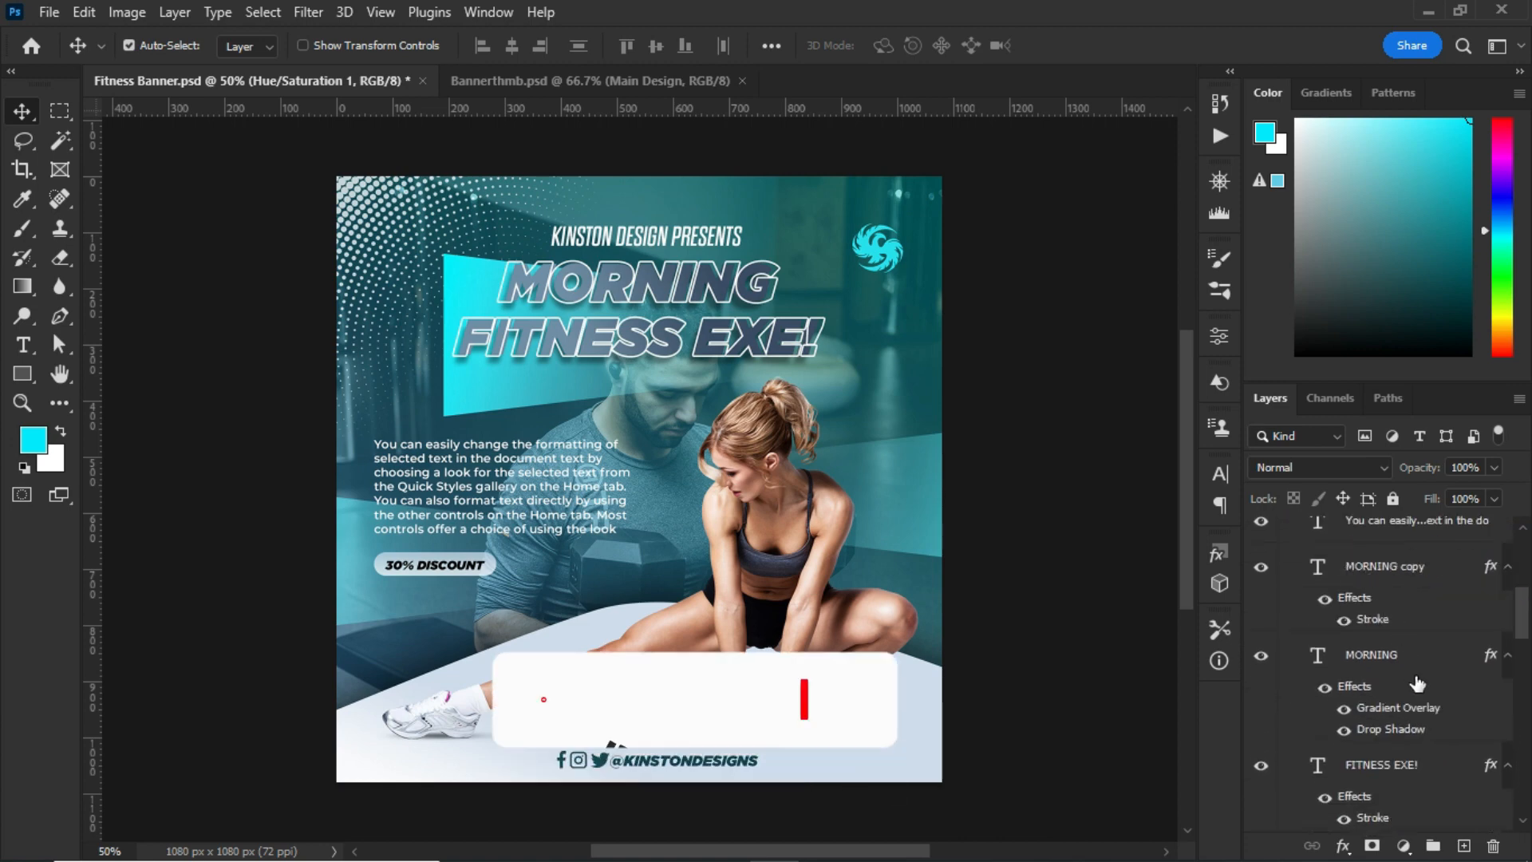
pyautogui.click(1219, 290)
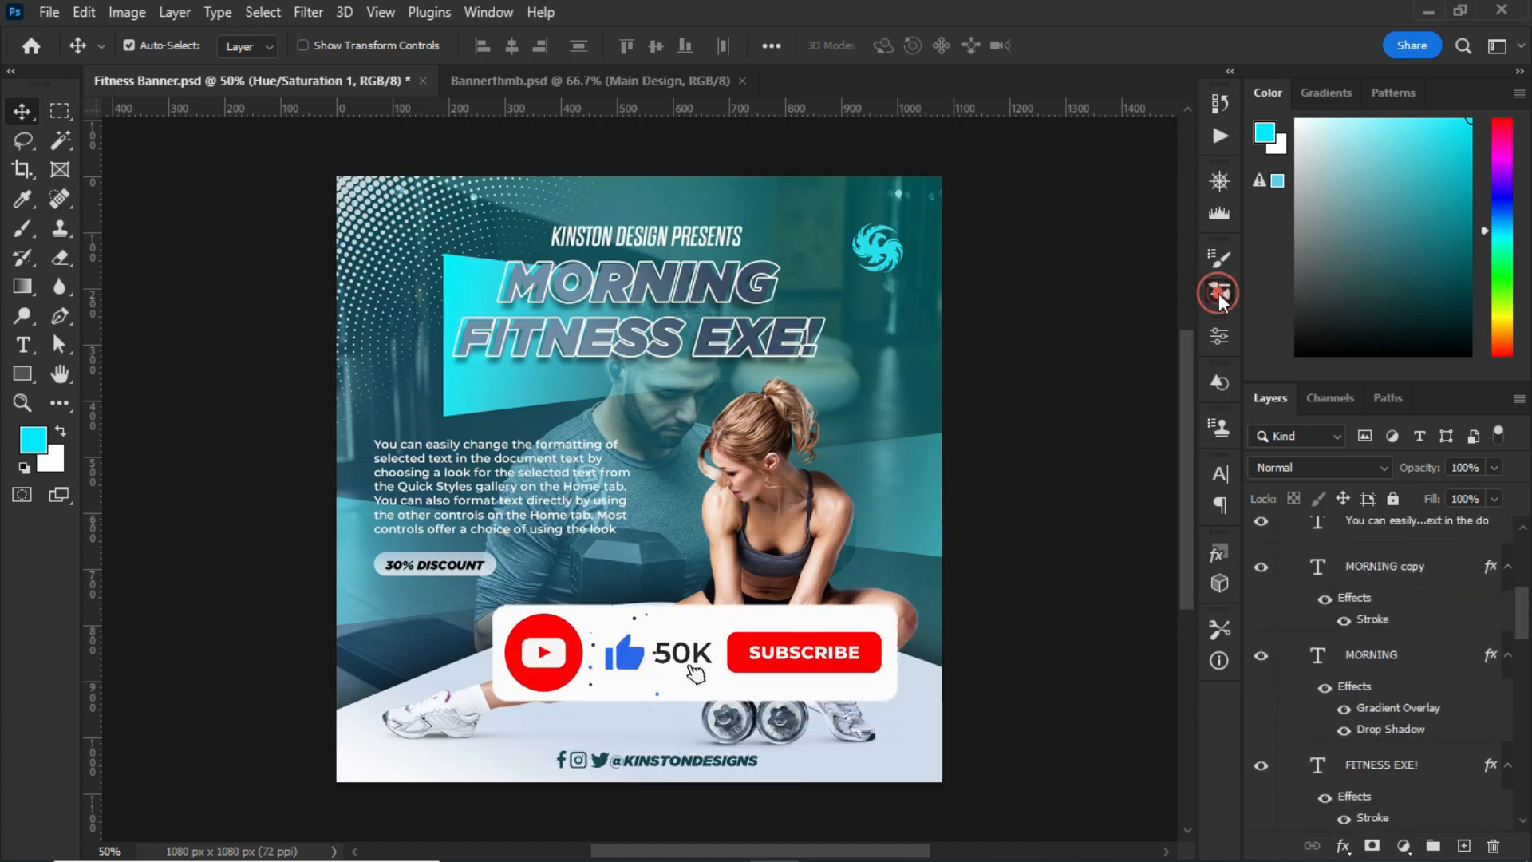
pyautogui.click(926, 465)
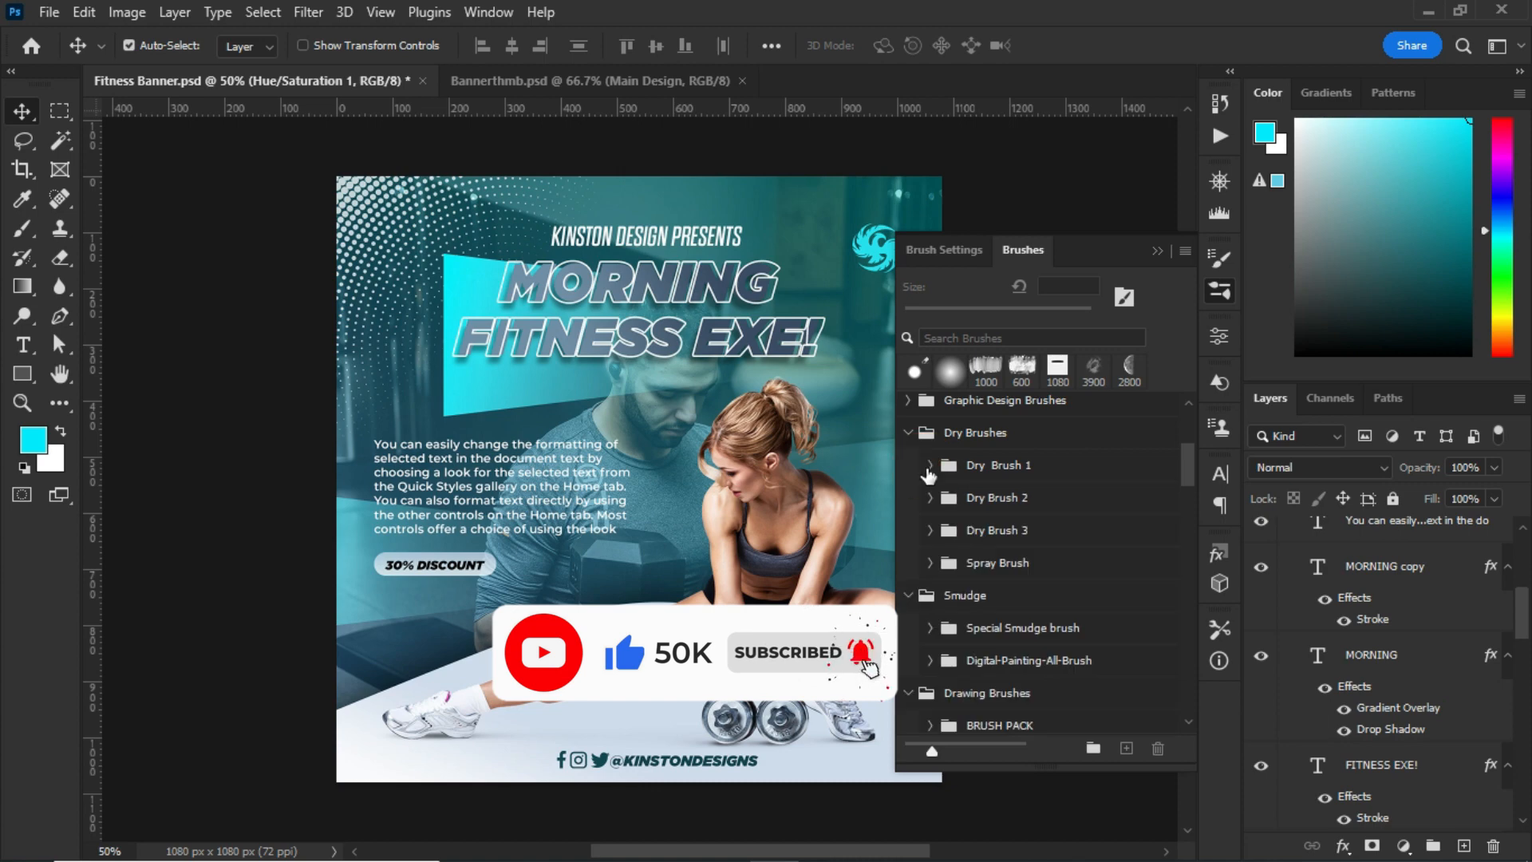
pyautogui.moveTo(1186, 467)
pyautogui.mouseDown()
pyautogui.moveTo(1190, 426)
pyautogui.moveTo(1185, 705)
pyautogui.moveTo(1185, 431)
pyautogui.mouseUp()
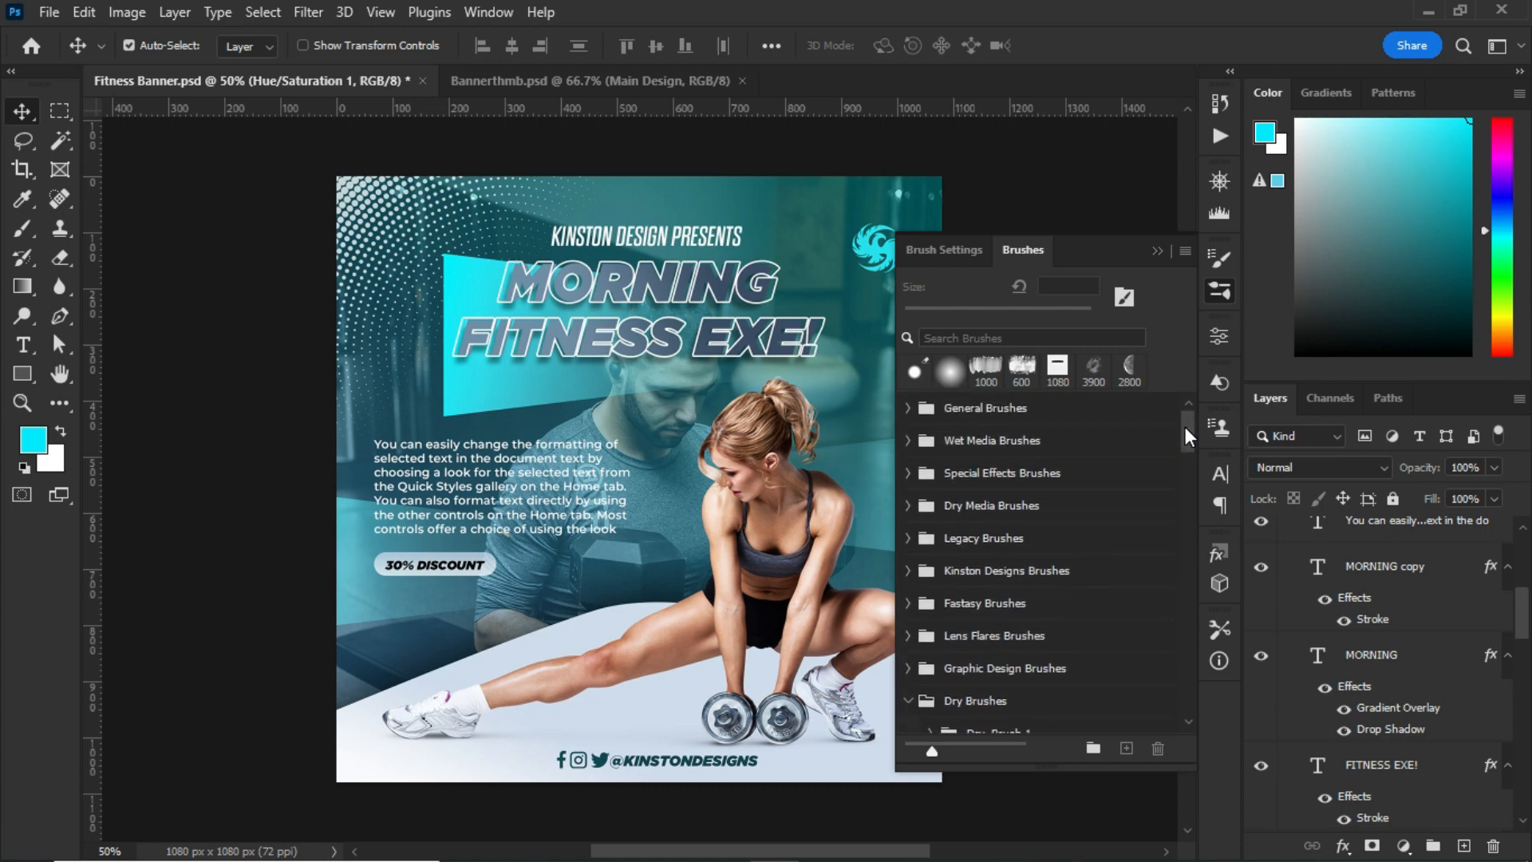
pyautogui.moveTo(1185, 428); pyautogui.dragTo(1185, 627)
pyautogui.click(1156, 252)
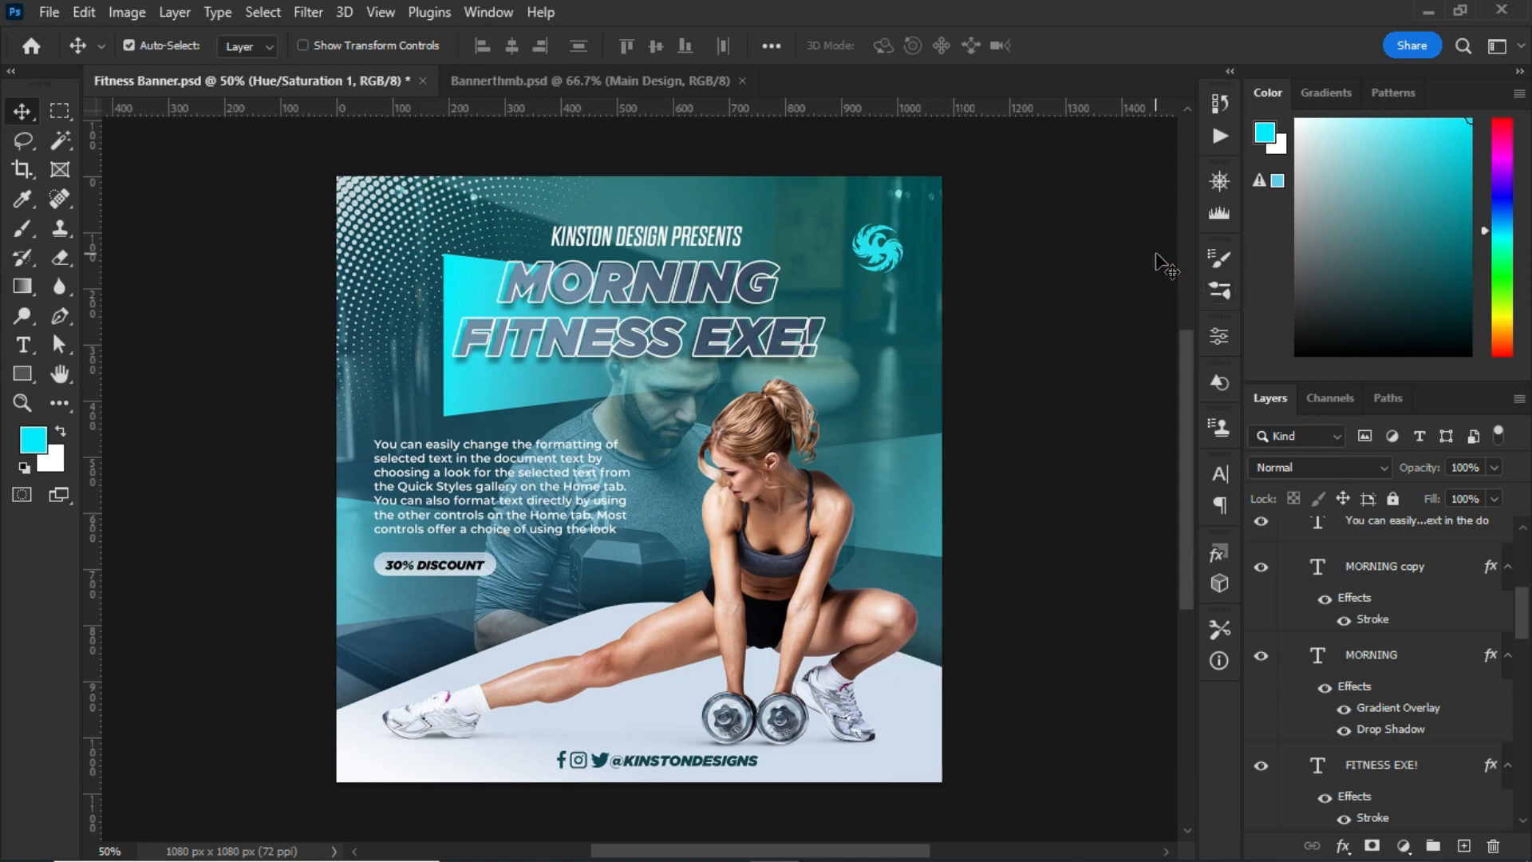